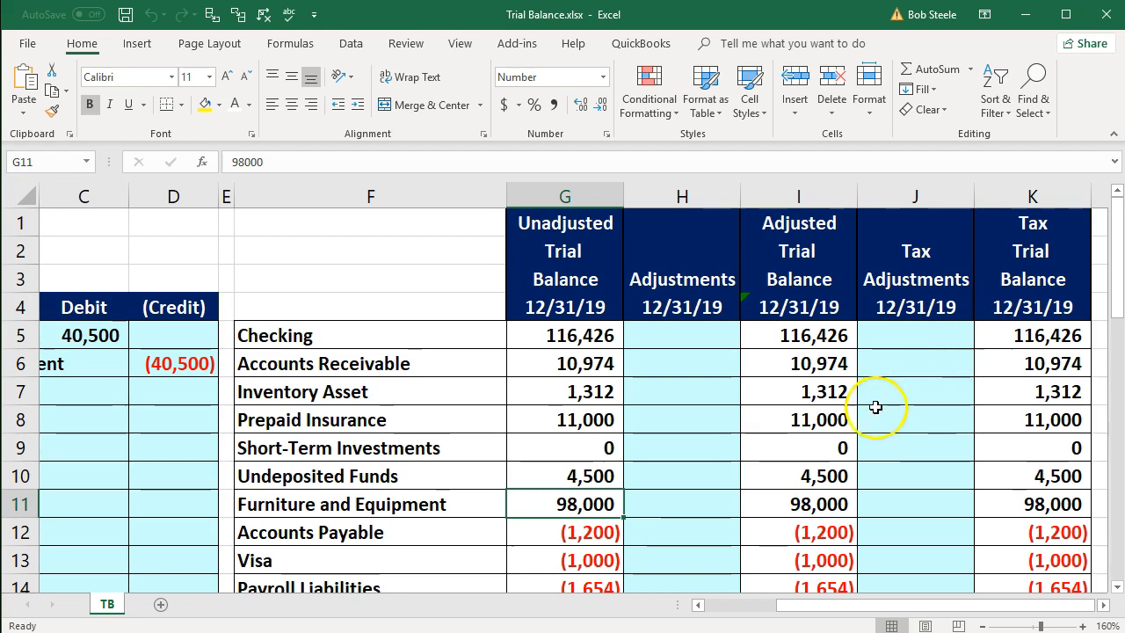
- Highlight the Meals and Entertainment account name in the trial balance with a yellow fill
click(844, 420)
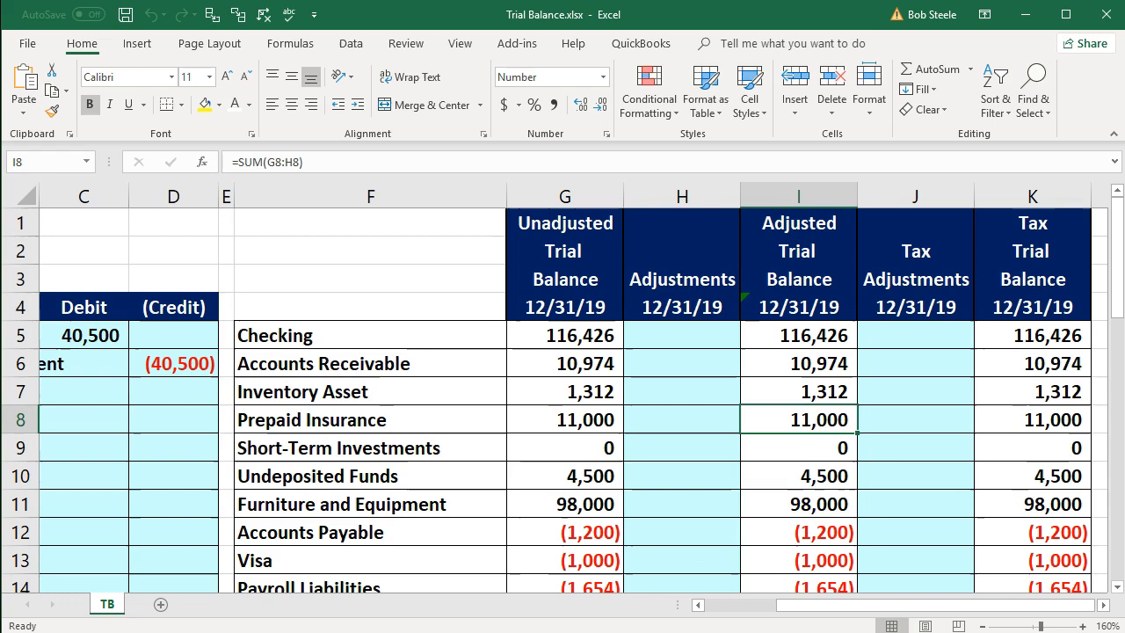
click(670, 475)
scroll(670, 477, down, 5)
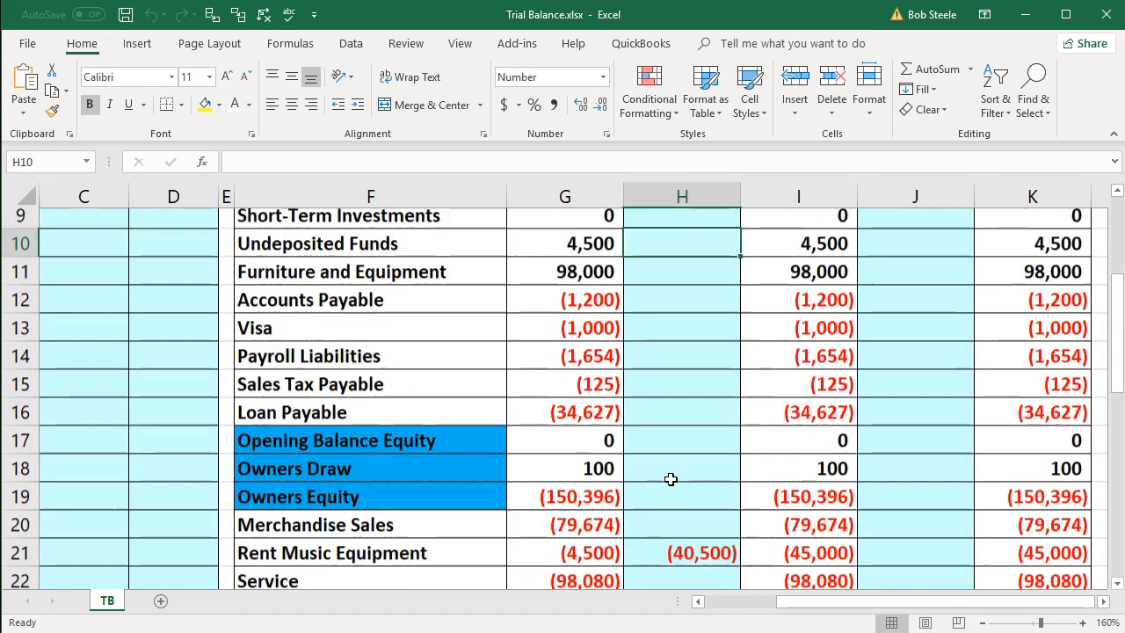
scroll(670, 478, down, 1)
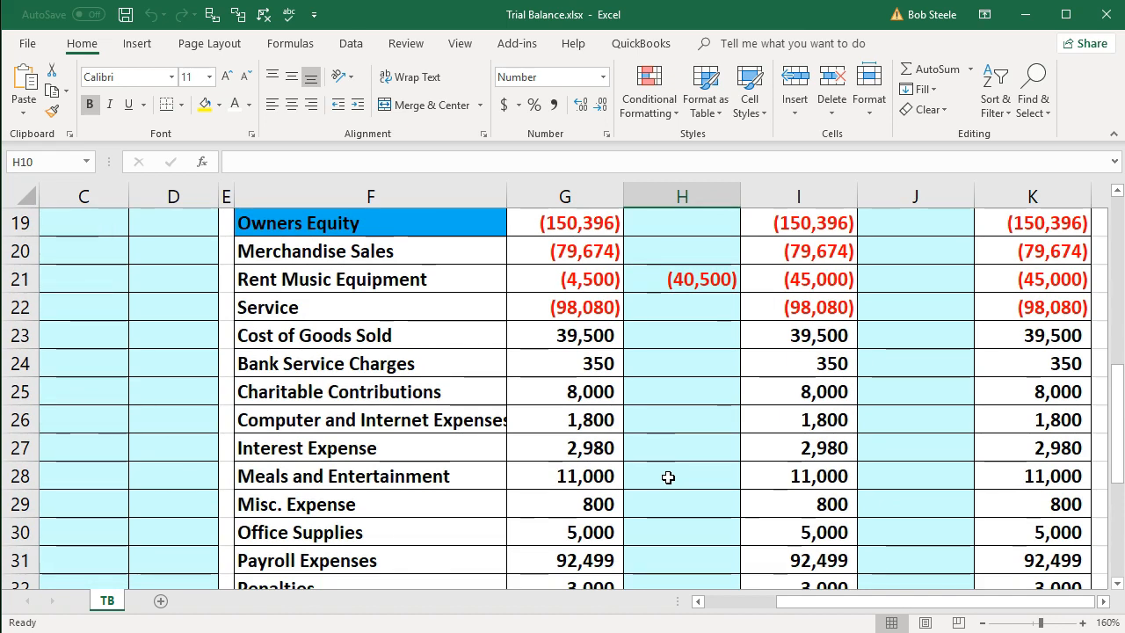
click(464, 473)
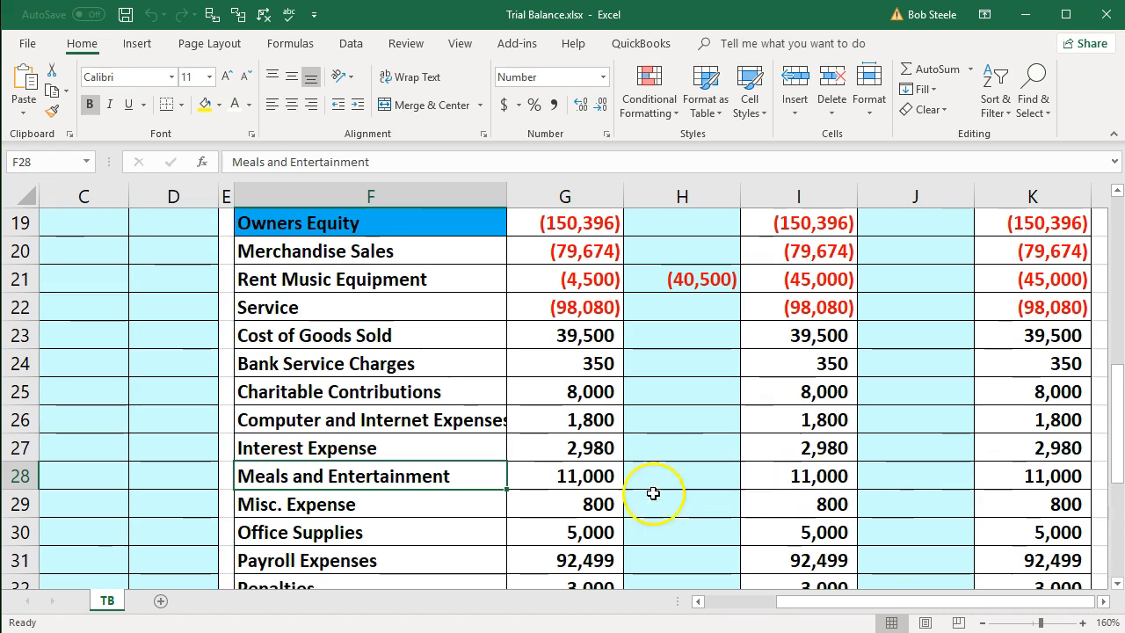
right_click(425, 482)
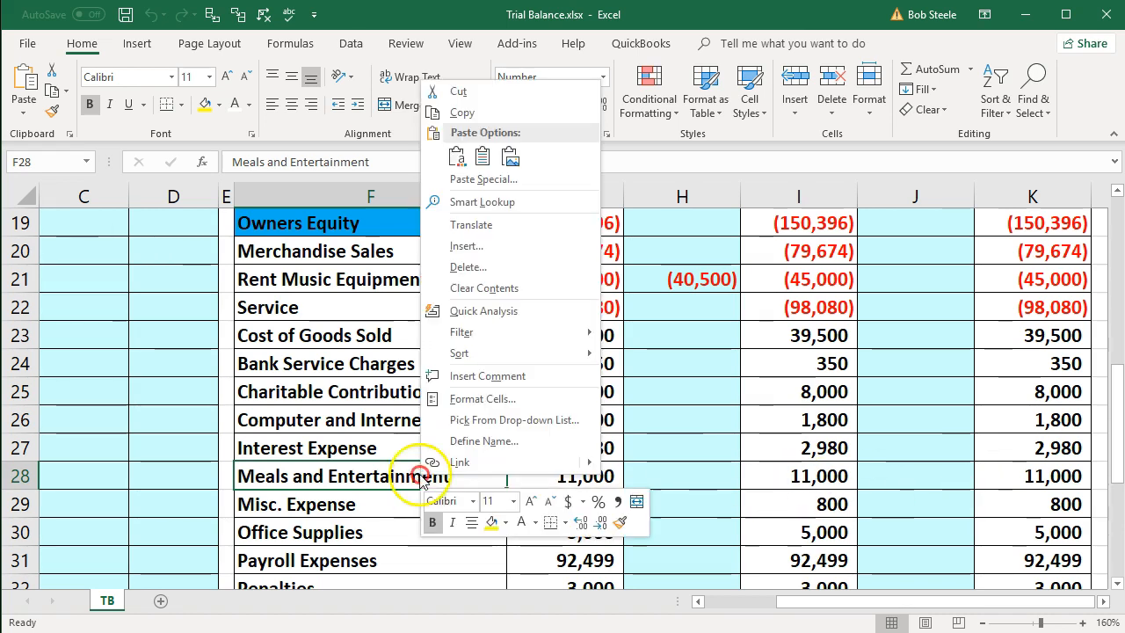
click(490, 523)
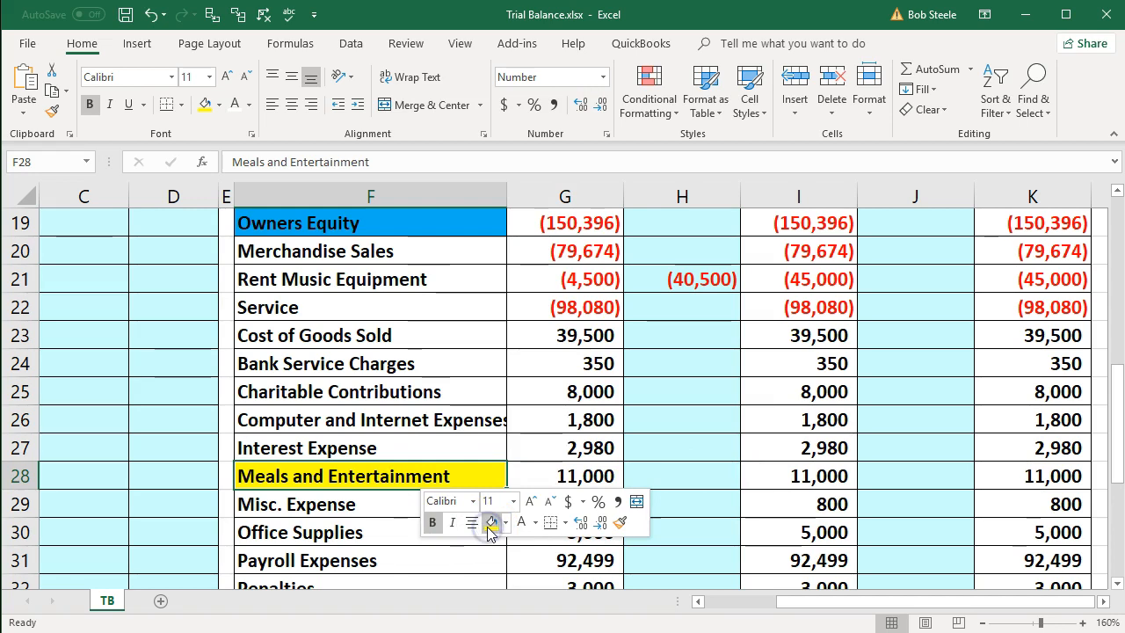
click(339, 514)
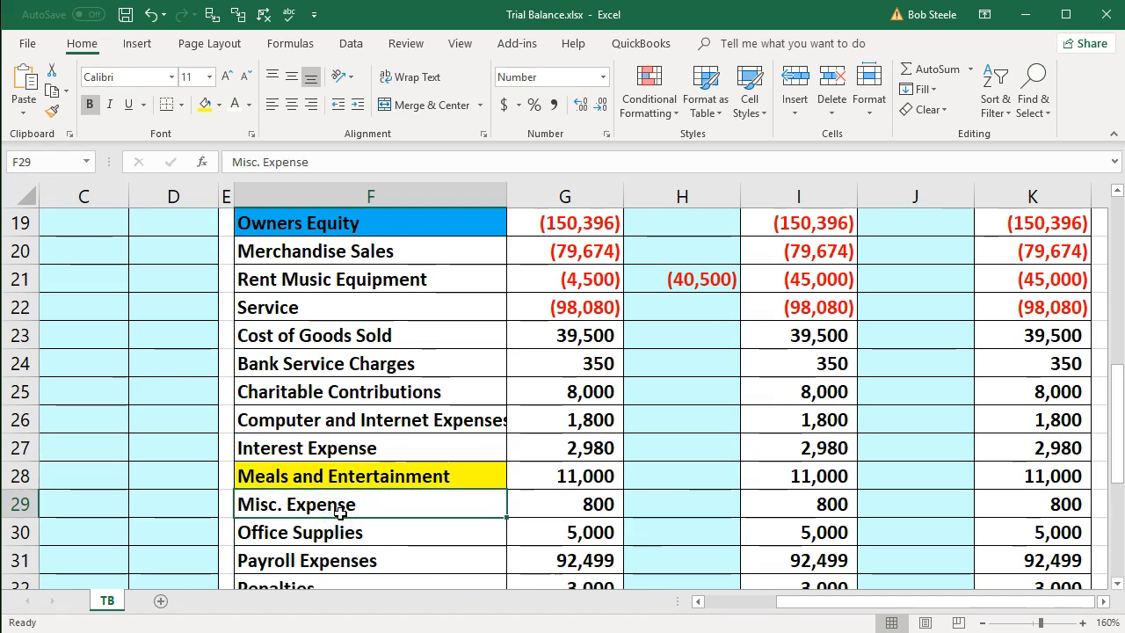
- Try to relocate the Total Debits = Total Credit and Net (Income) Loss block F39:K41 one row down, and undo the move
scroll(340, 514, down, 1)
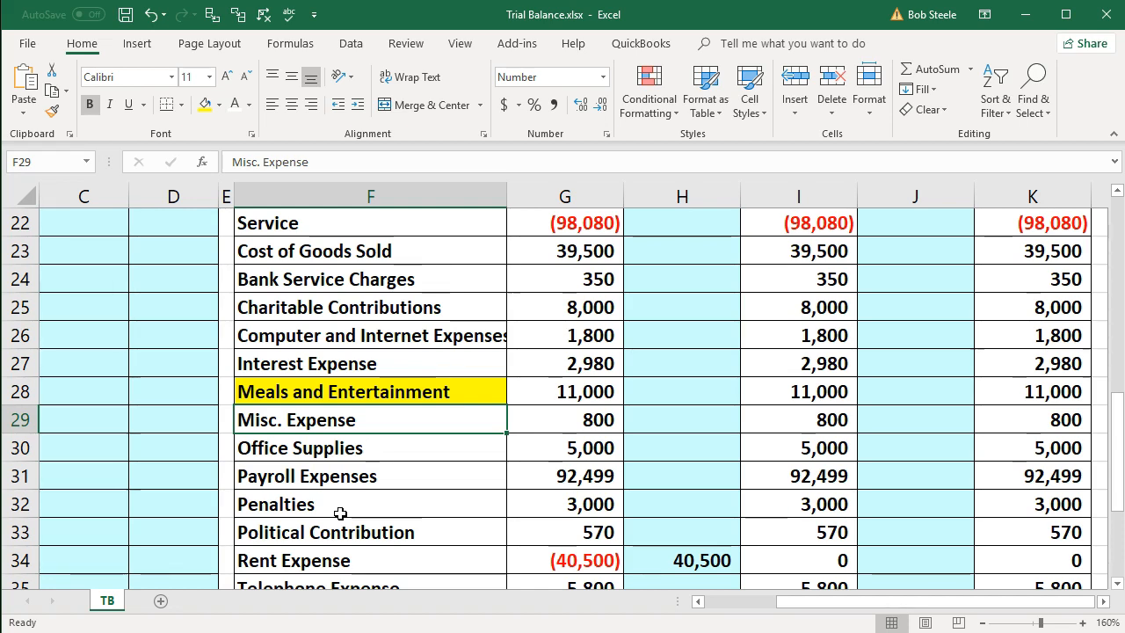
scroll(340, 513, down, 3)
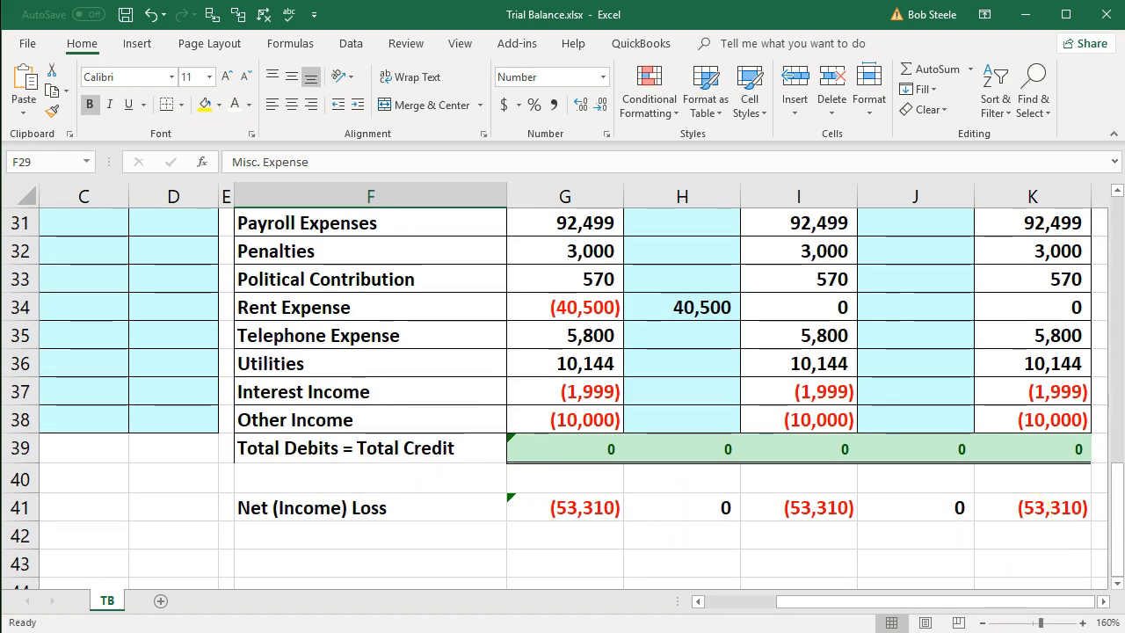
click(335, 447)
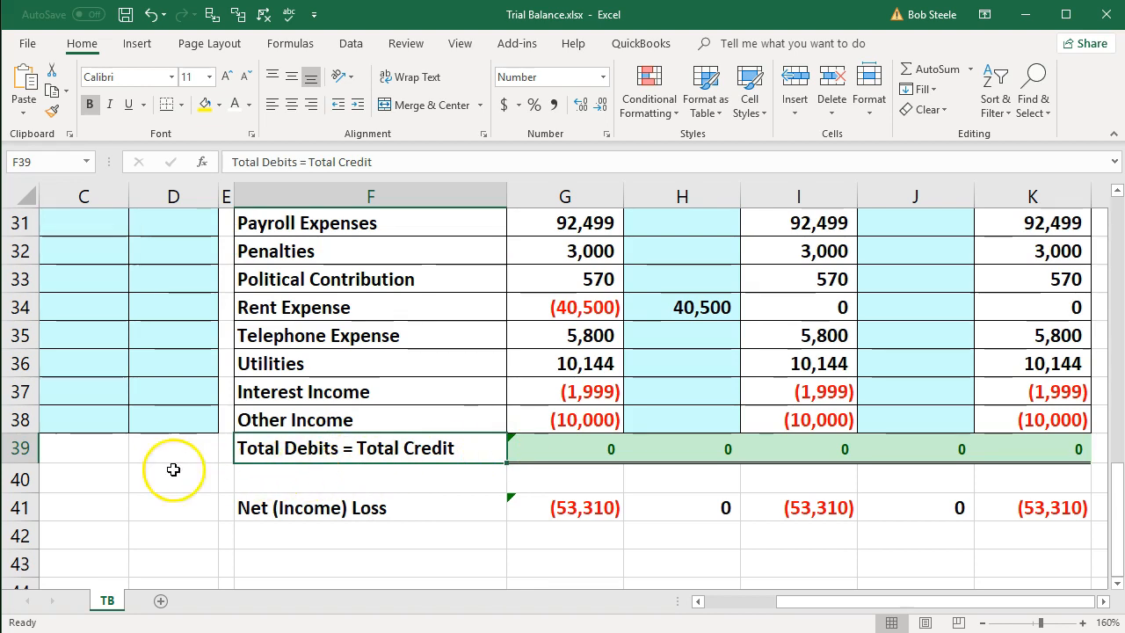
click(20, 449)
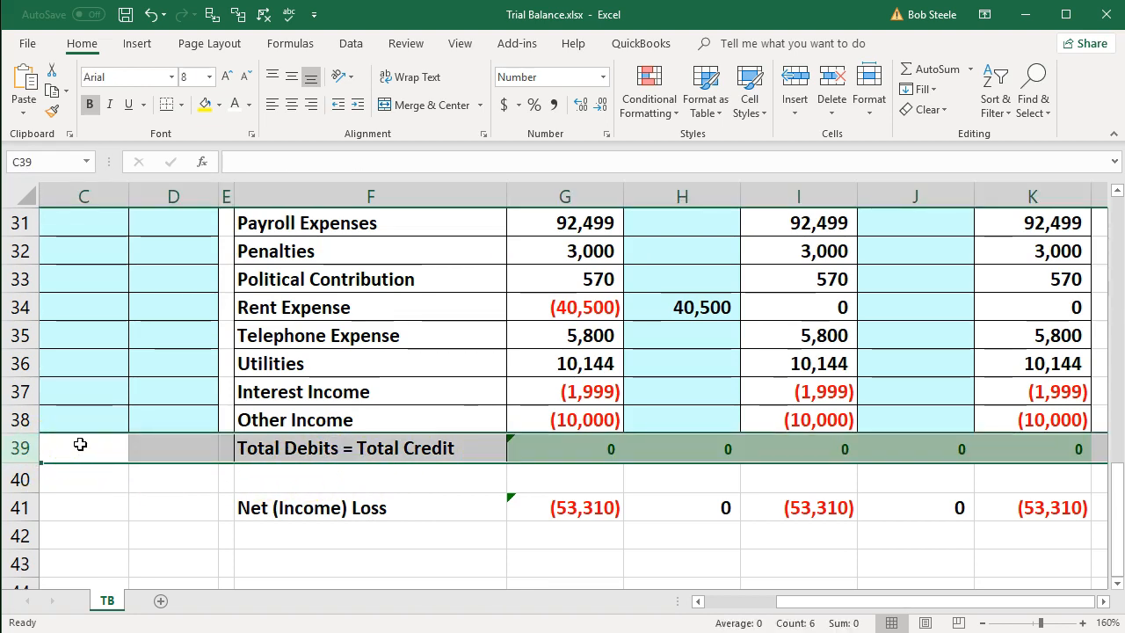
click(157, 497)
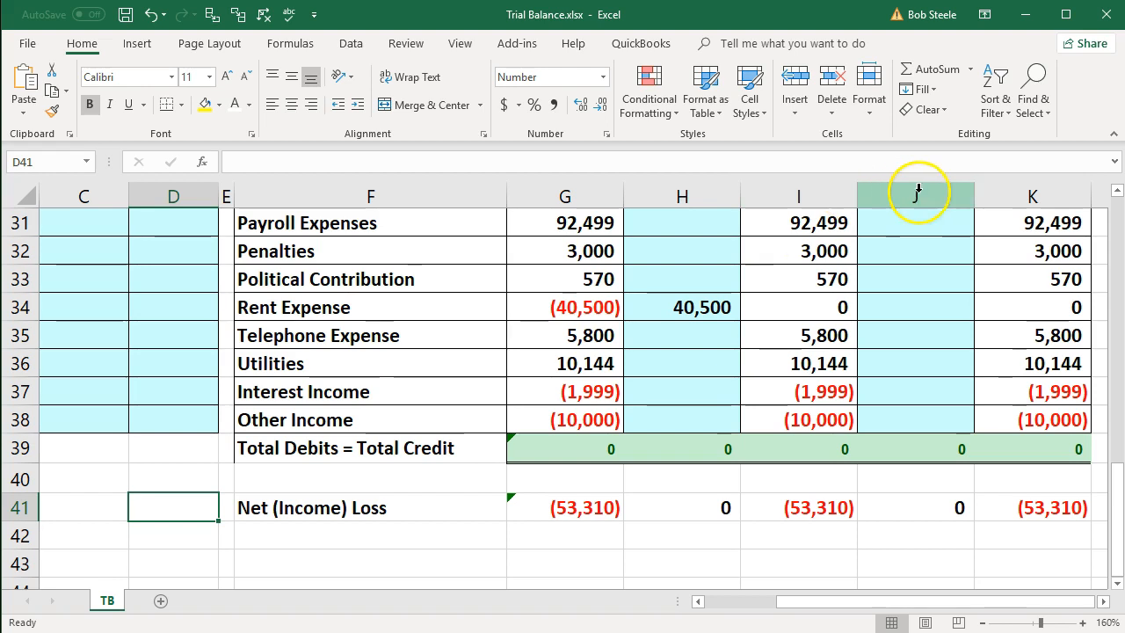
drag(450, 449, 1028, 507)
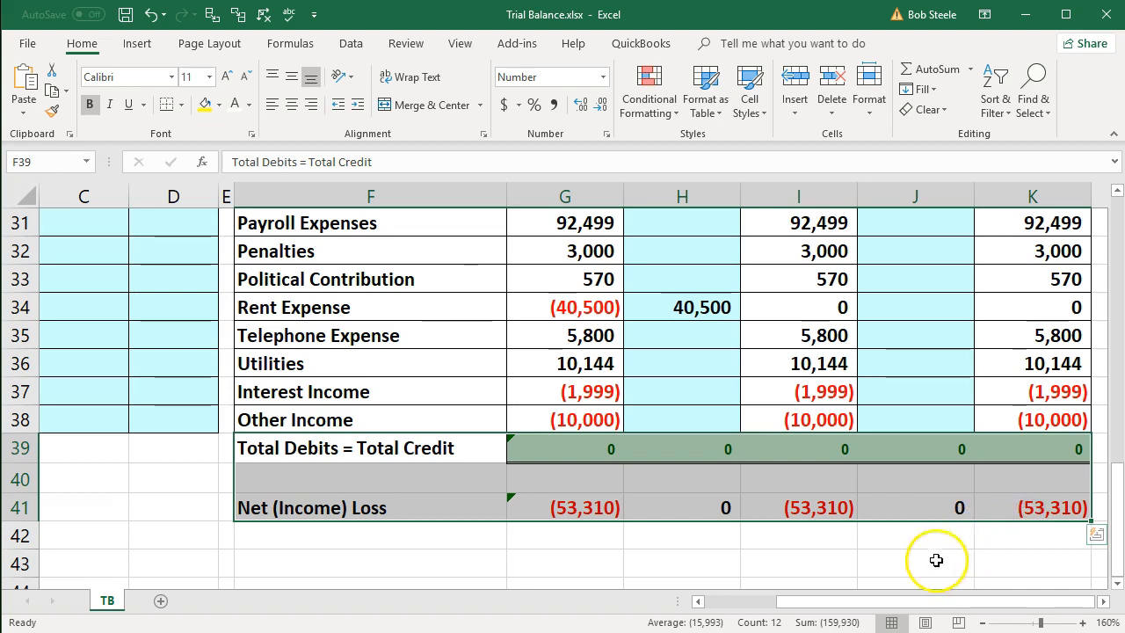
scroll(919, 549, down, 1)
scroll(919, 546, up, 1)
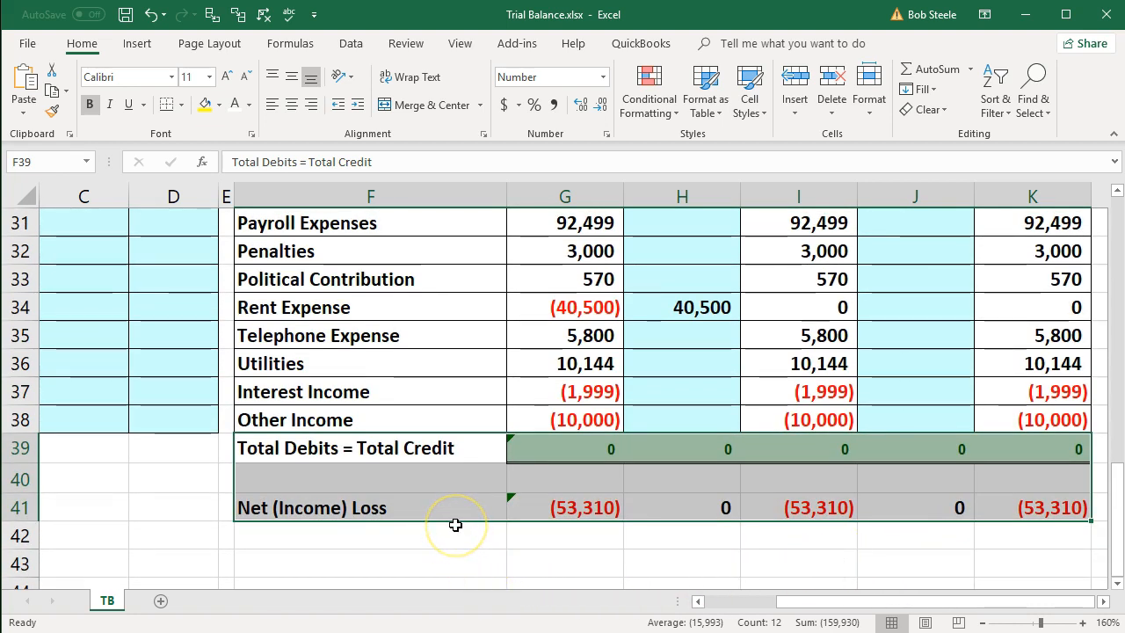
drag(455, 521, 455, 542)
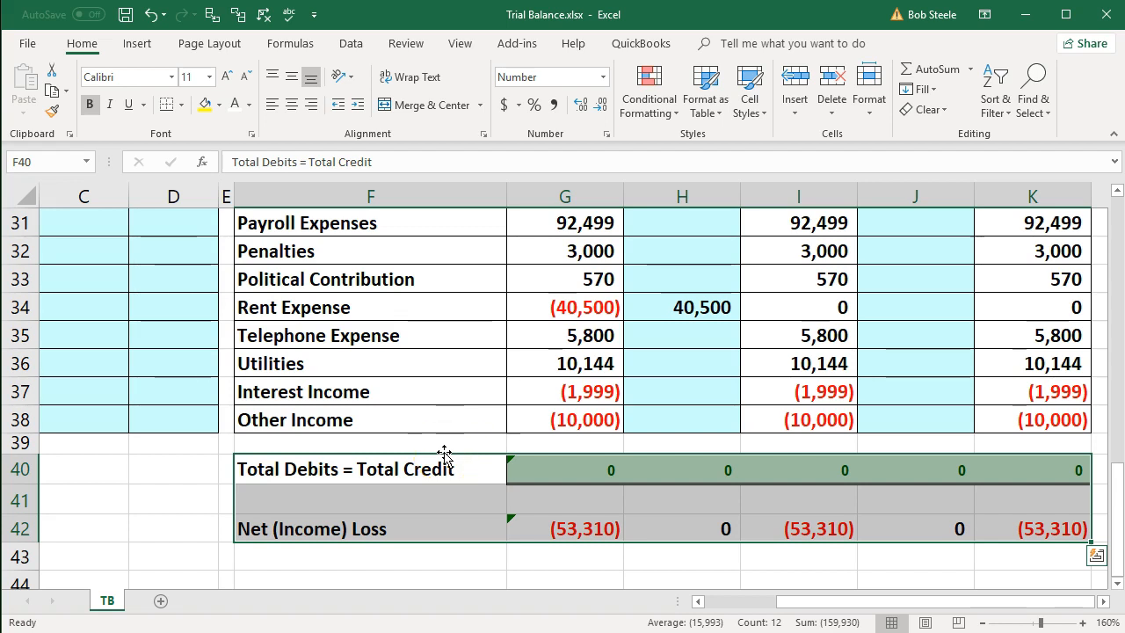
click(150, 17)
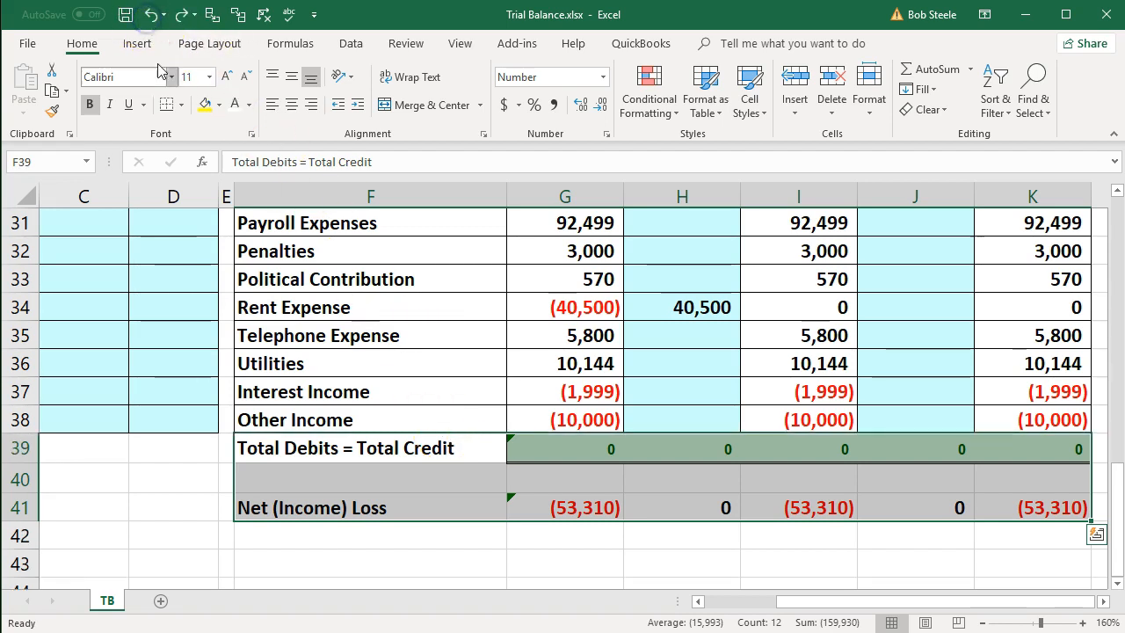
- Insert blank cells at F39:K39, shifting the Total Debits = Total Credit cells down
click(346, 472)
click(378, 448)
drag(459, 454, 995, 456)
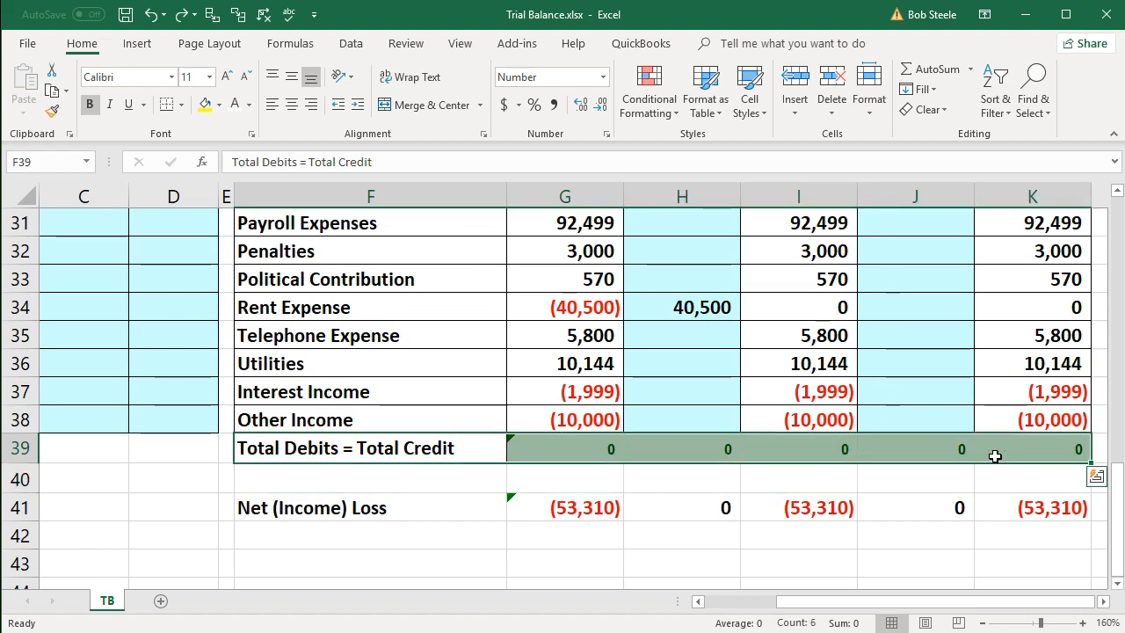
right_click(546, 442)
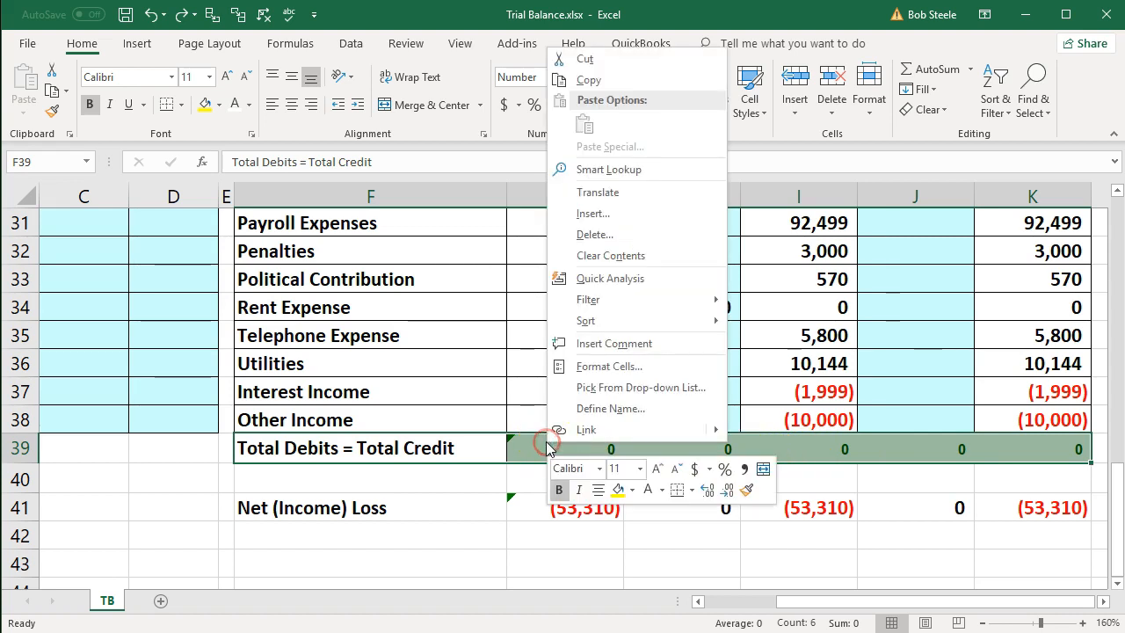
click(594, 217)
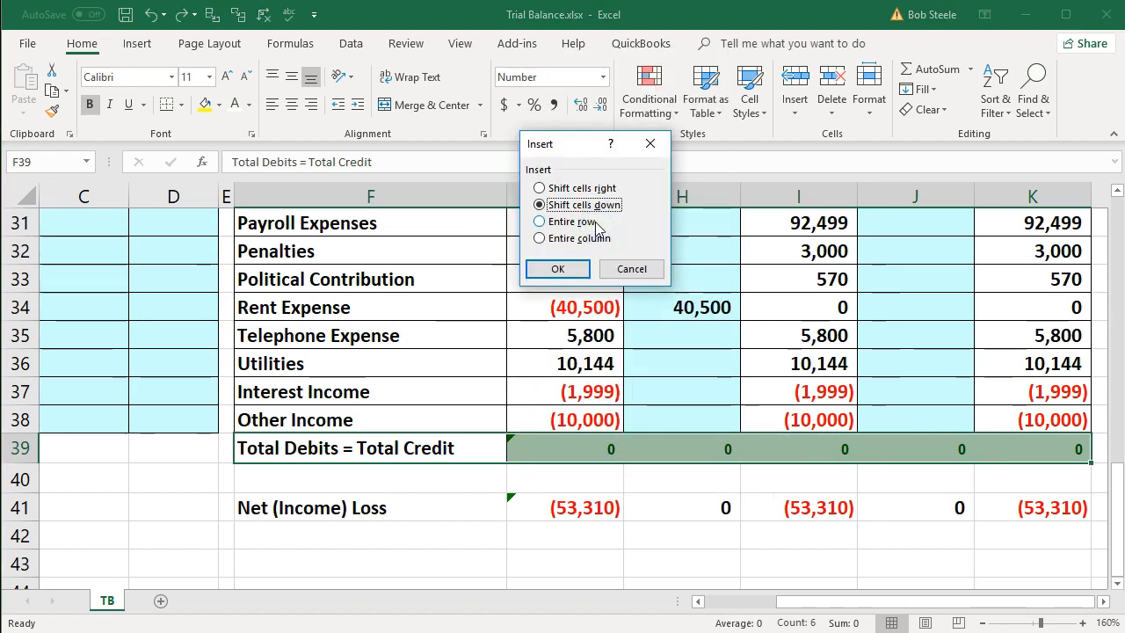
click(587, 219)
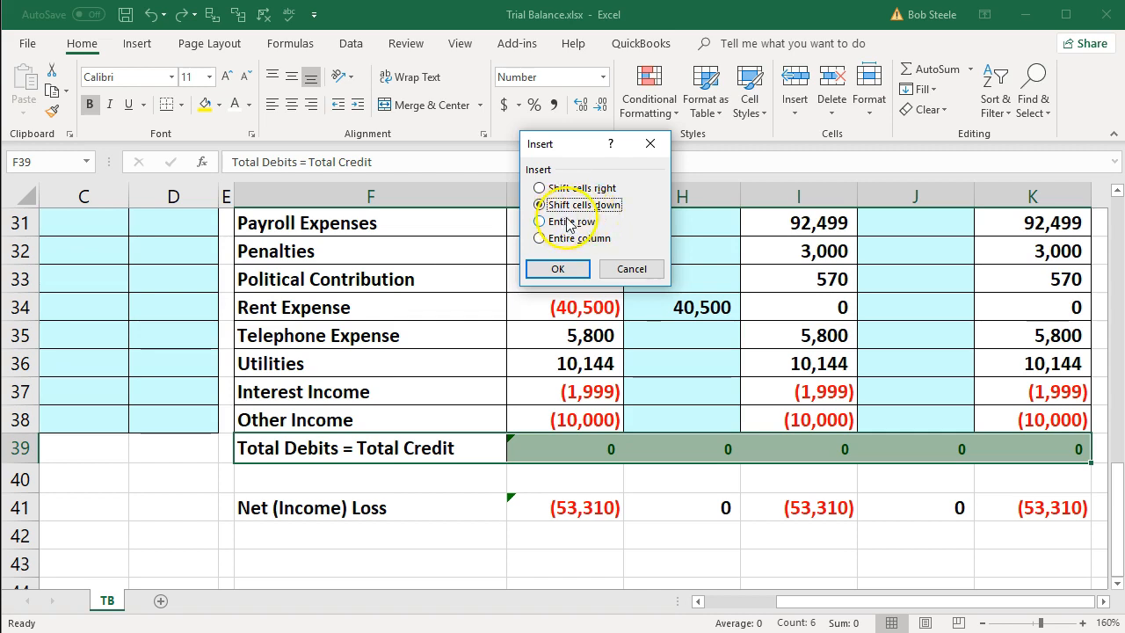
click(563, 269)
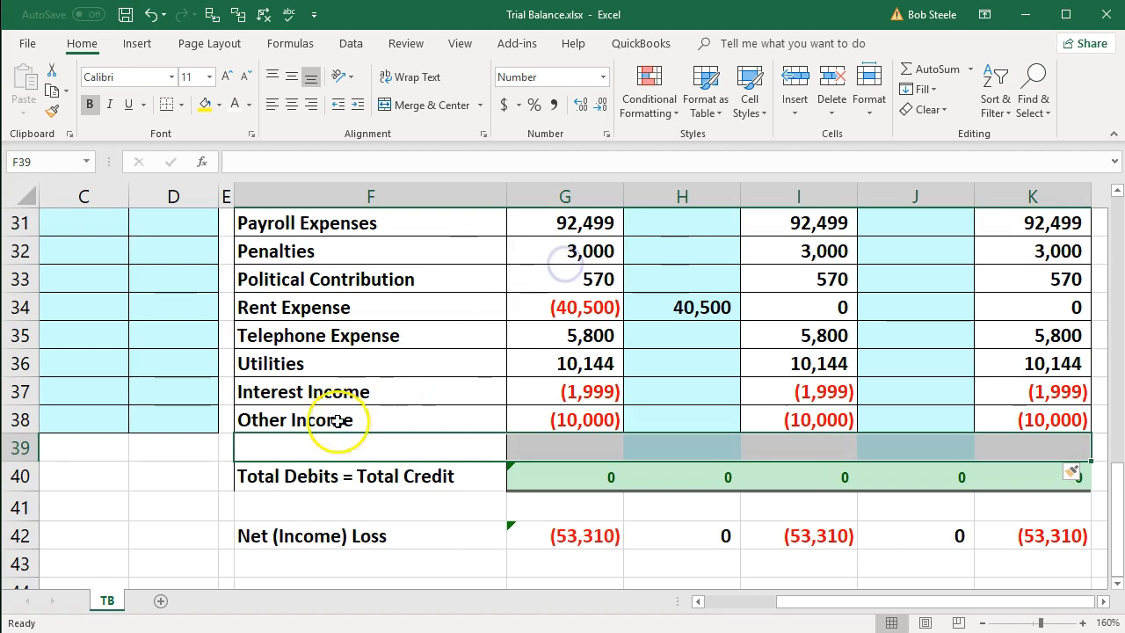
- Clear the inherited formatting from the newly inserted cells above the Total Debits = Total Credit row
click(164, 483)
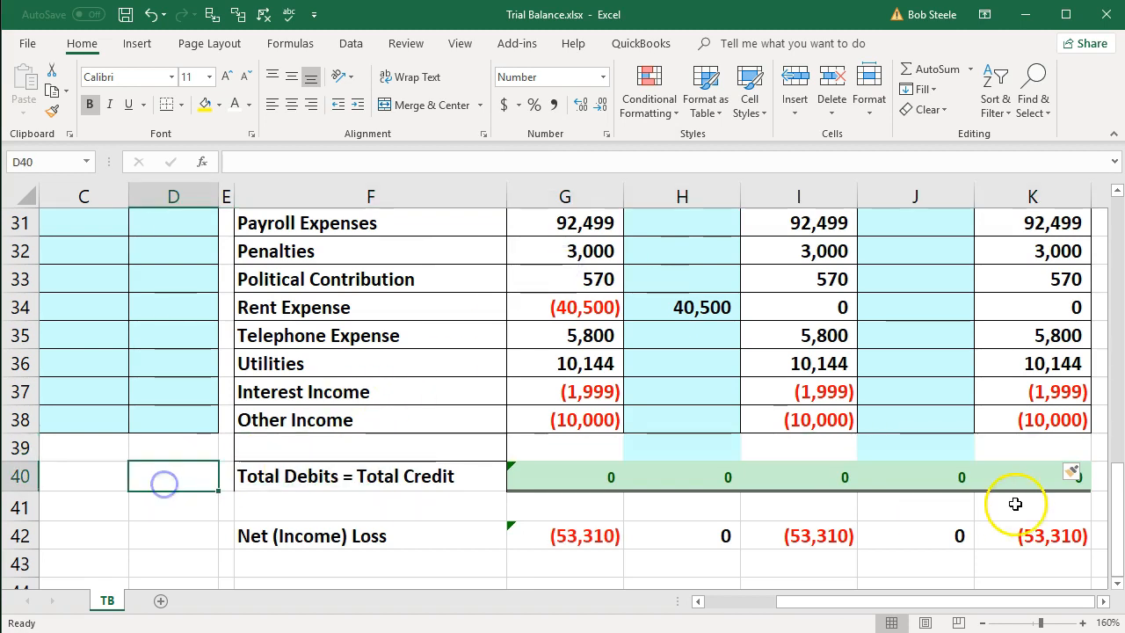
click(1082, 476)
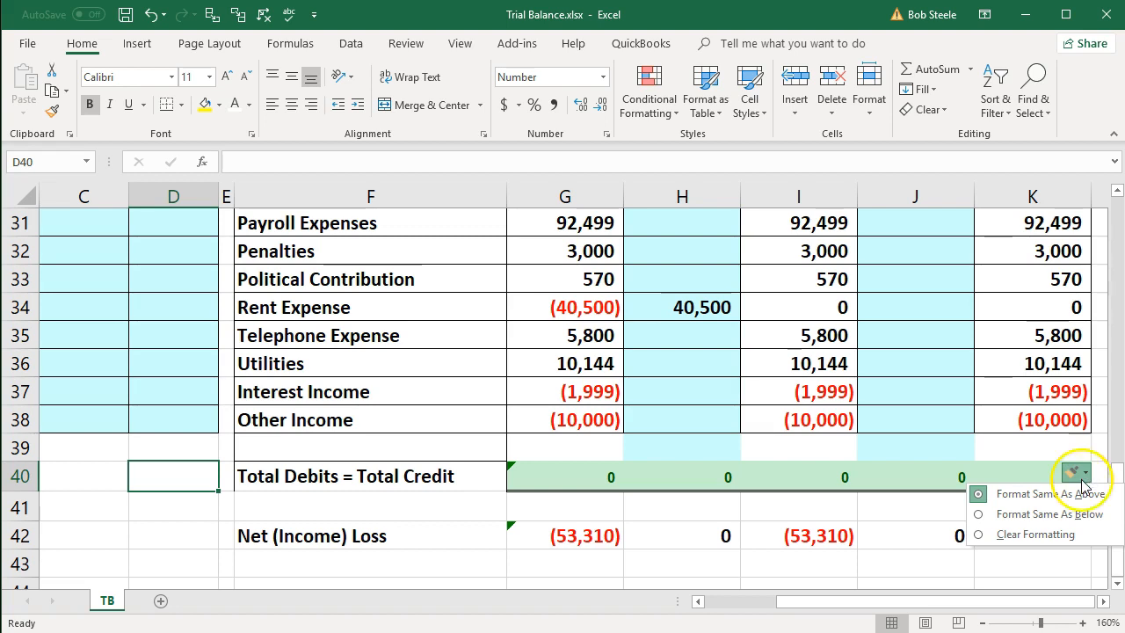
click(1066, 536)
click(810, 538)
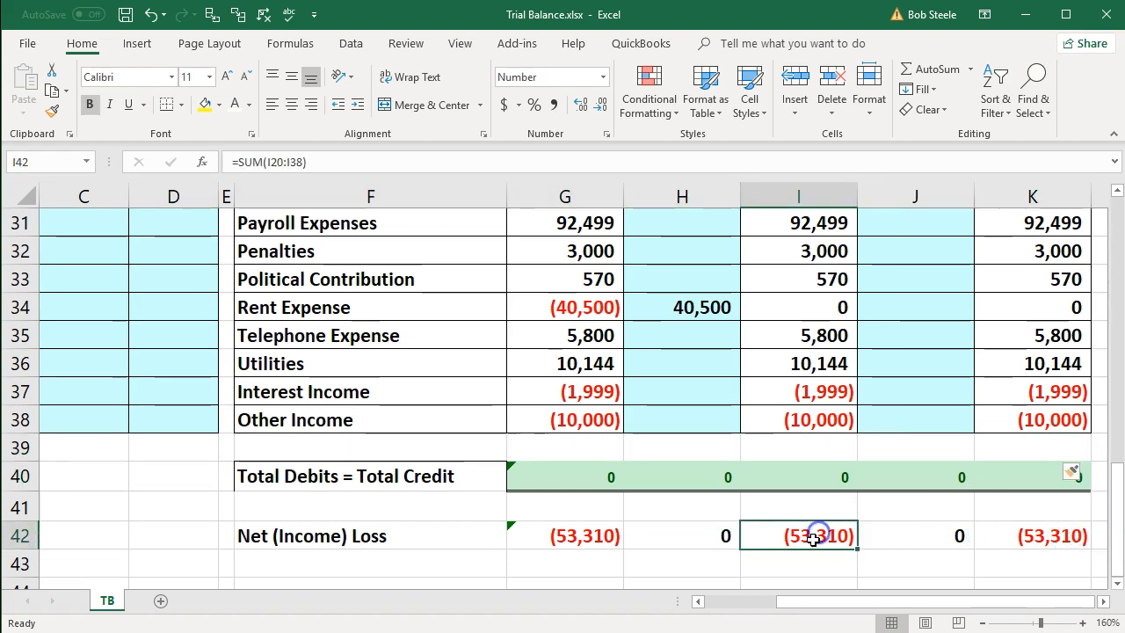
- Enter the account name "Non Deductible Expenses" in cell F39
click(410, 446)
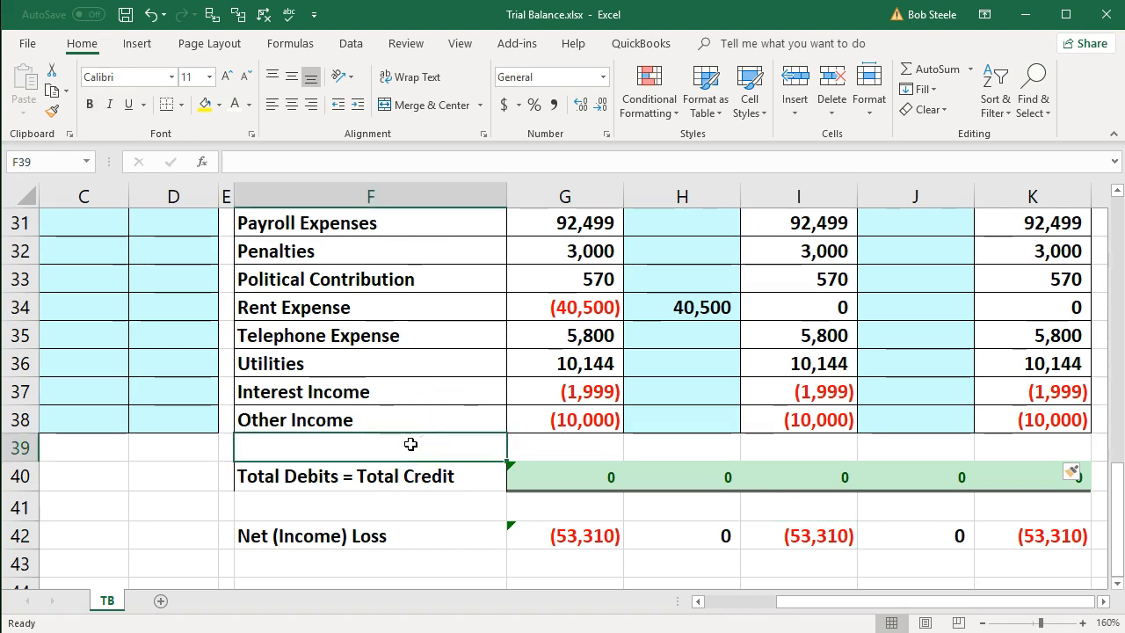
text(Non De)
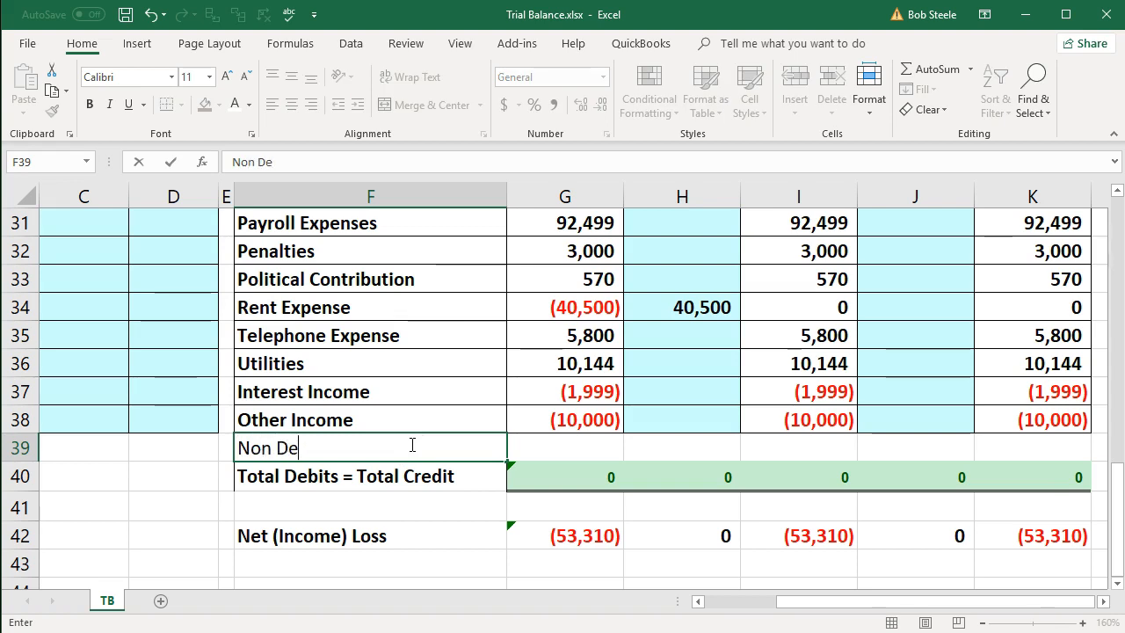
text(ductible Ex)
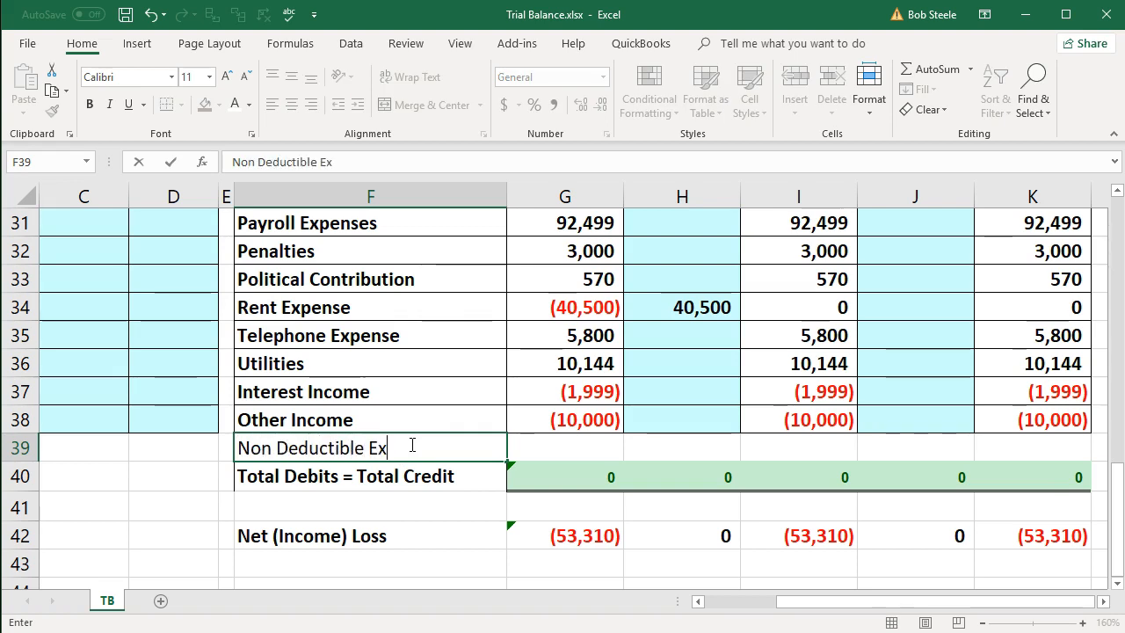
text(penses)
key(Return)
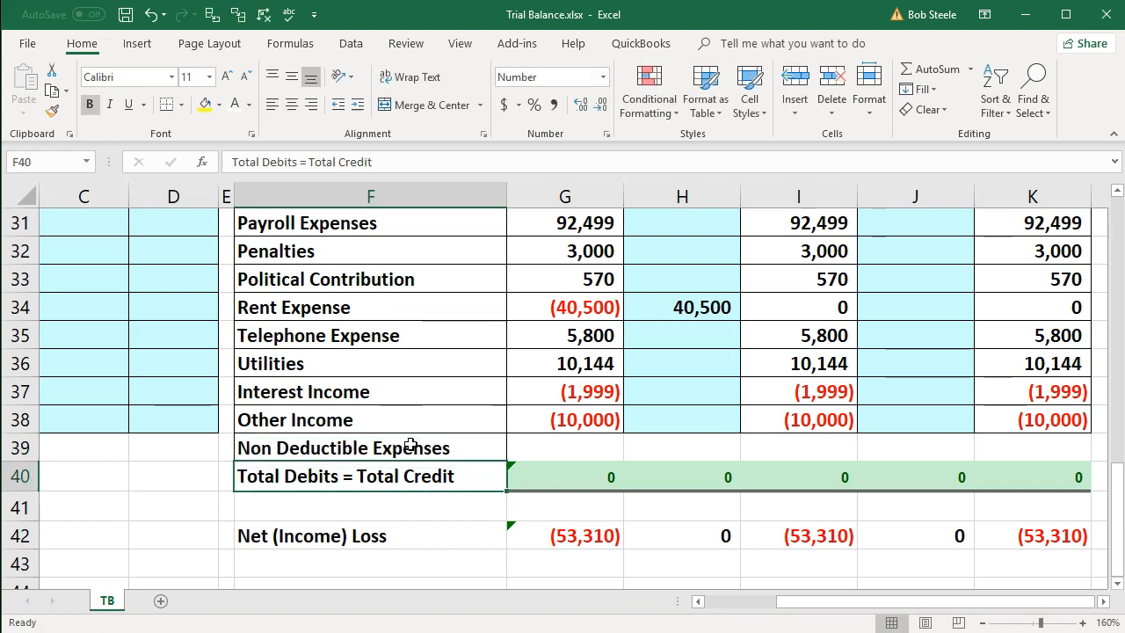
- Enter 0 as the unadjusted balance of Non Deductible Expenses and check the formulas in the row's adjusted and tax balance columns
click(590, 448)
text(0)
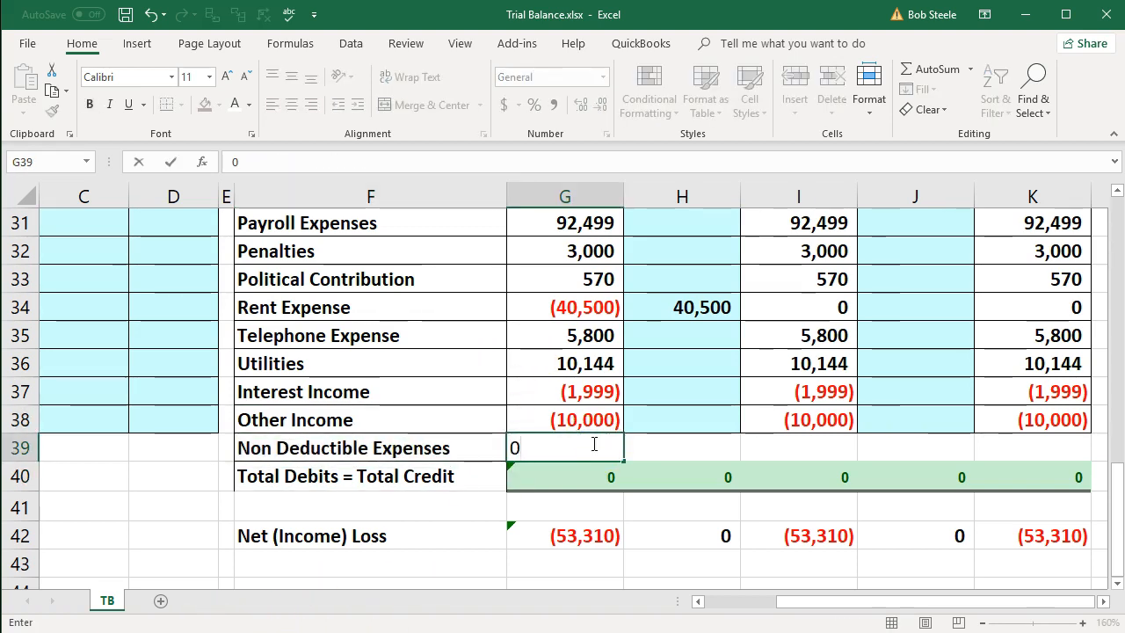
key(Tab)
click(668, 462)
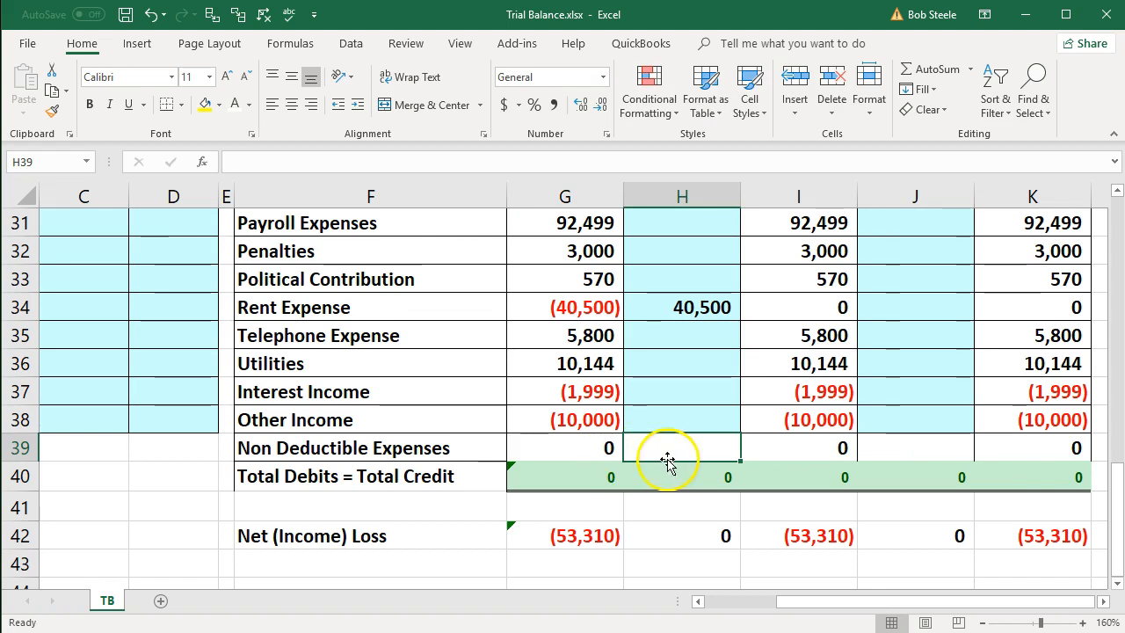
double_click(800, 449)
click(799, 475)
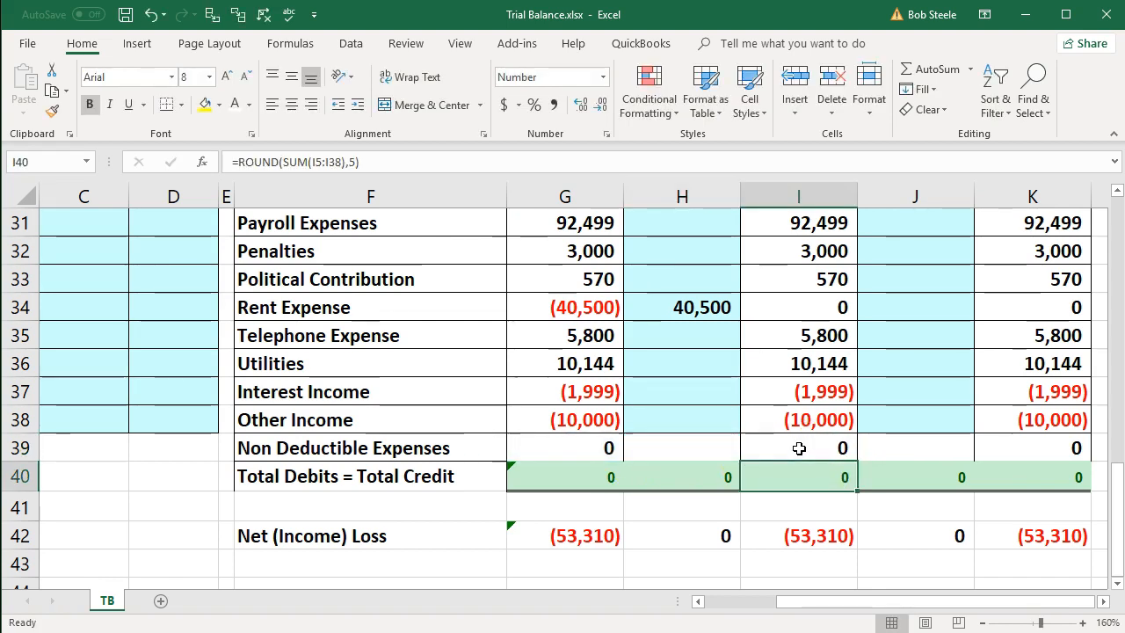
double_click(1009, 441)
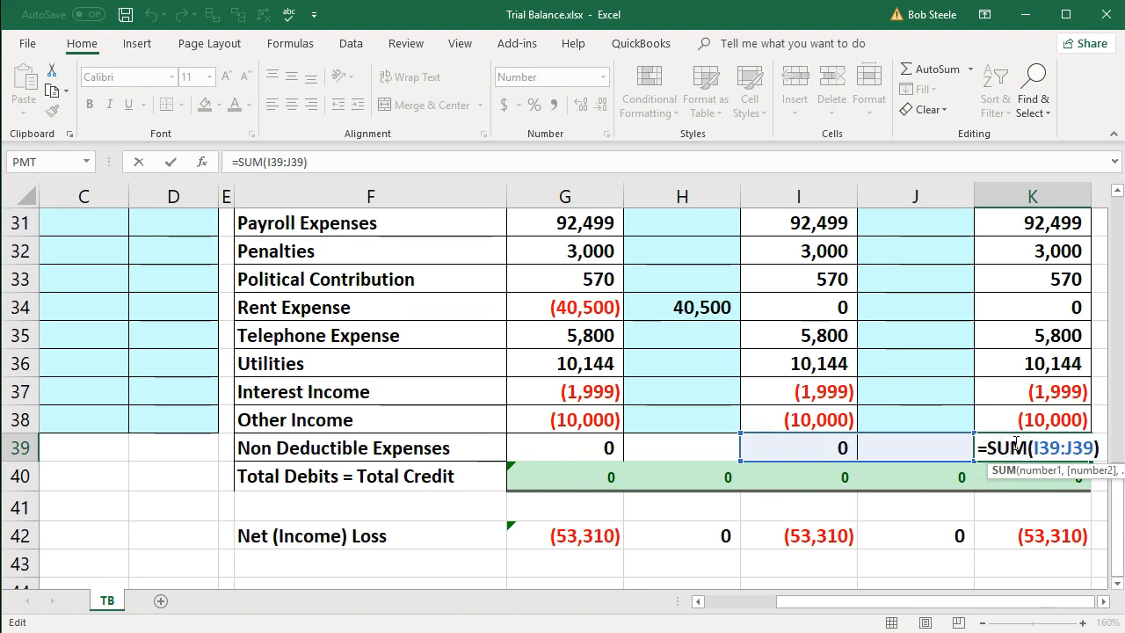
key(Return)
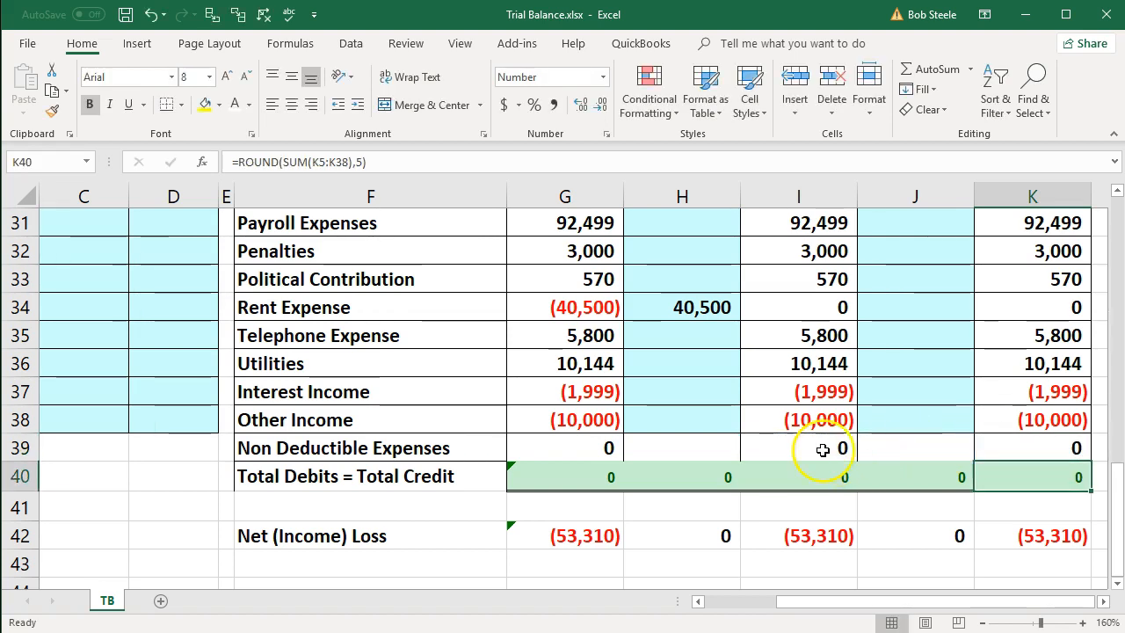
- Copy the formatting of the Other Income cells G38:K38 onto the Non Deductible Expenses cells G39:K39
drag(608, 415, 987, 419)
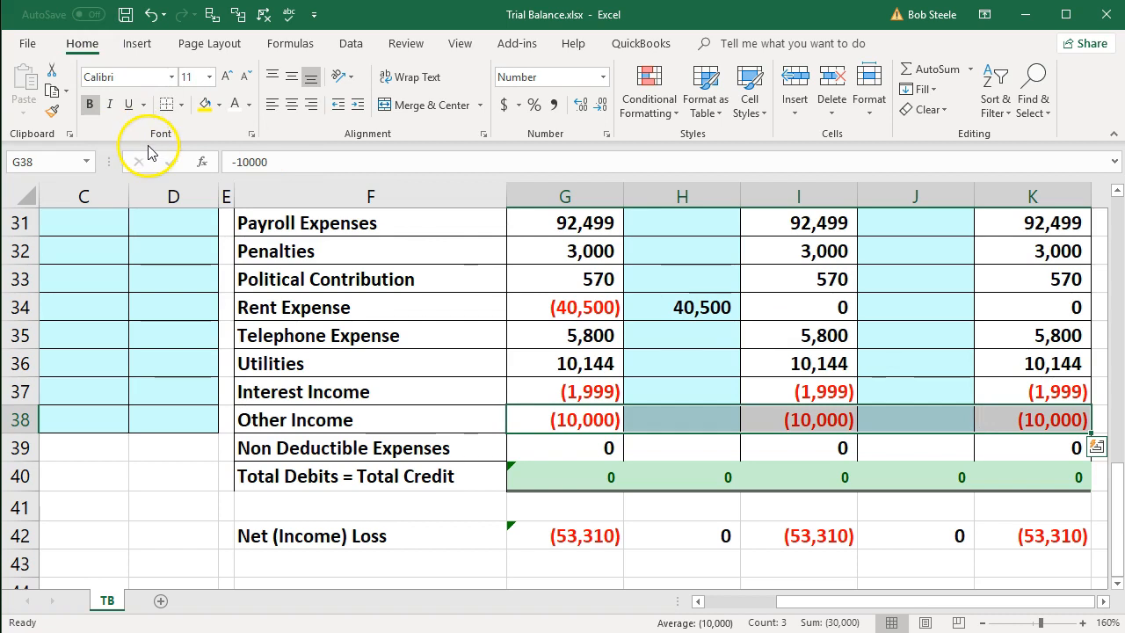
click(53, 112)
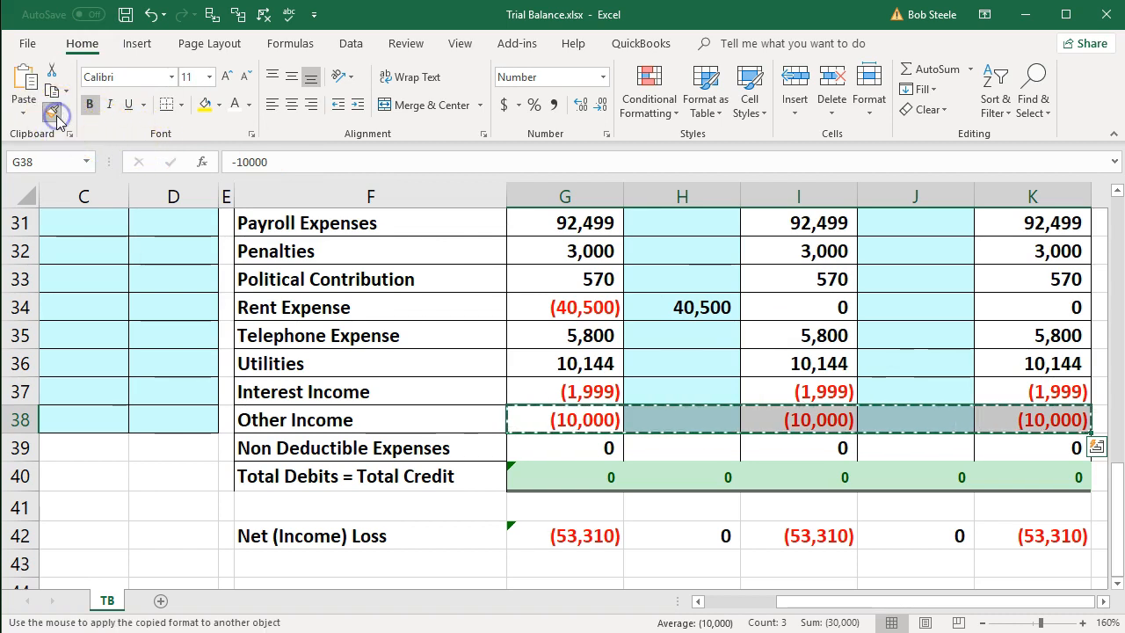
click(569, 449)
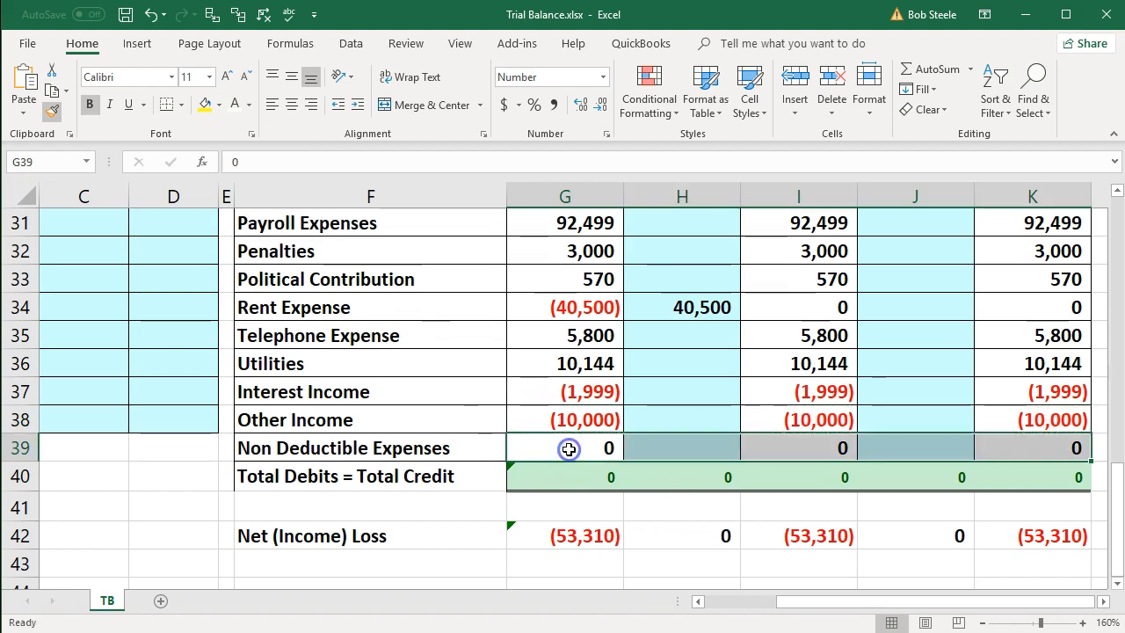
click(682, 551)
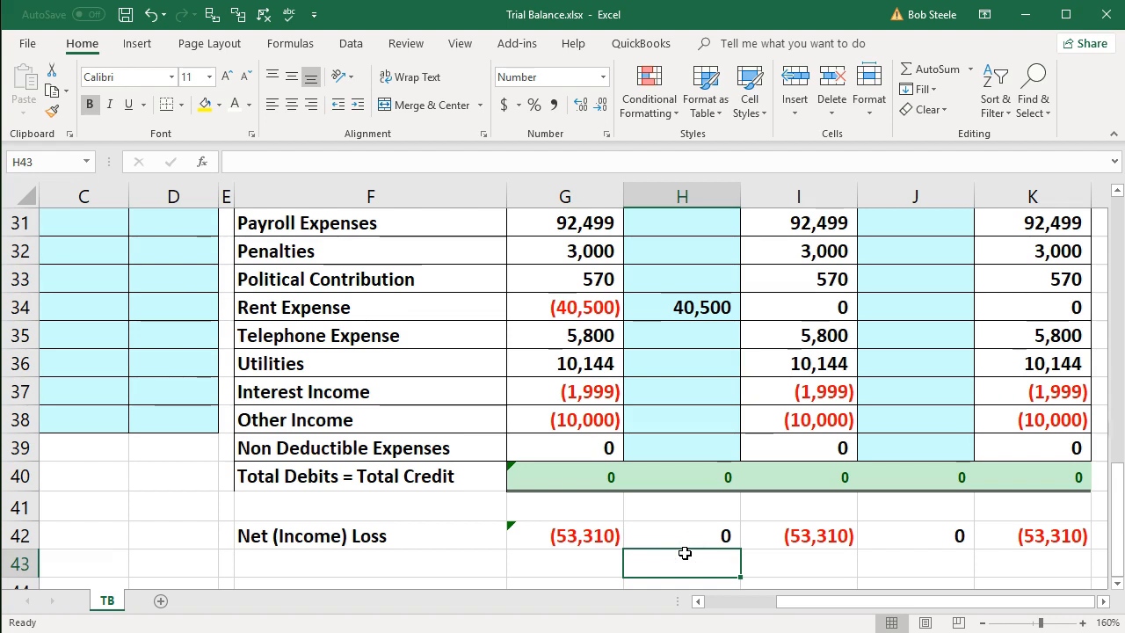
- Extend the Total Debits = Total Credit formula in G40 to sum G5:G39, including Non Deductible Expenses
double_click(585, 475)
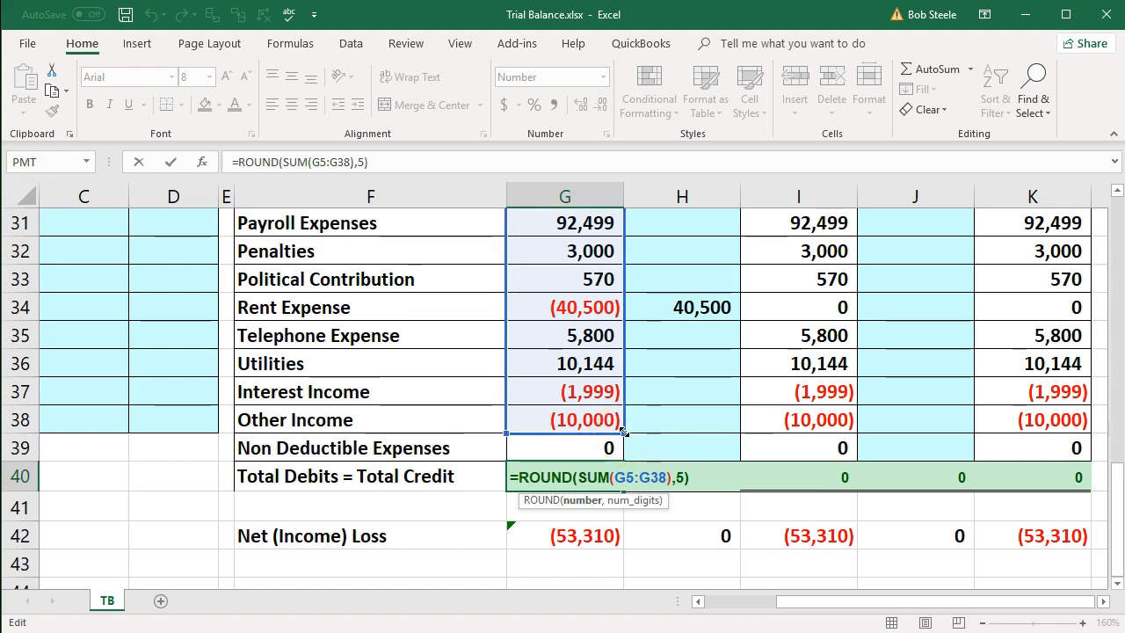
drag(623, 432, 622, 450)
key(Return)
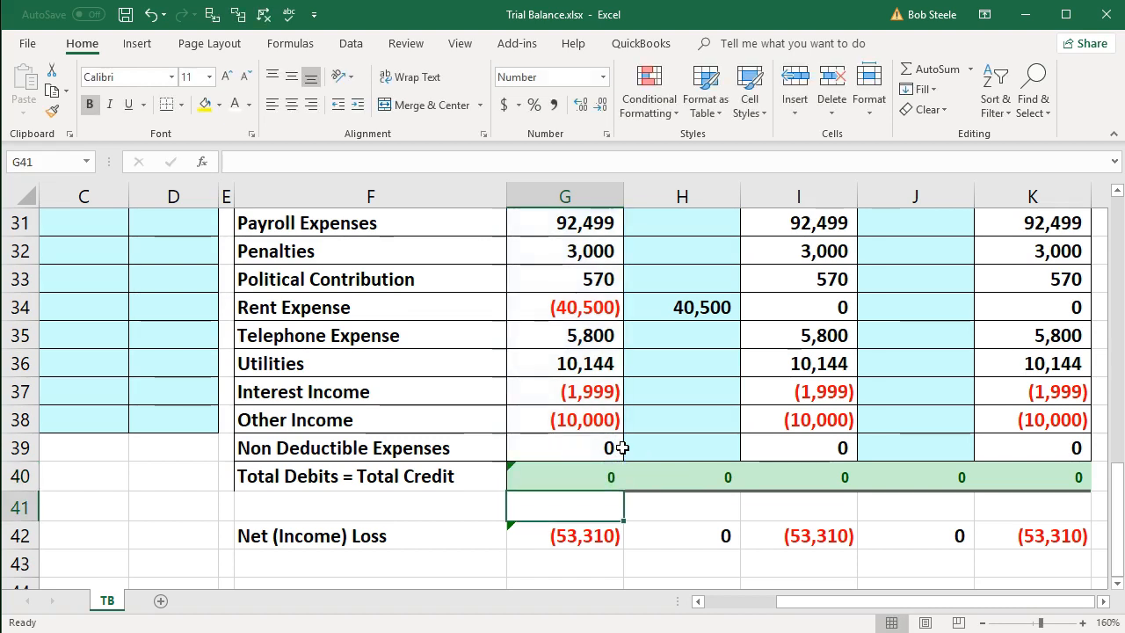
- Fill the G40 total formula across to K40 and check the range summed in K40
click(600, 479)
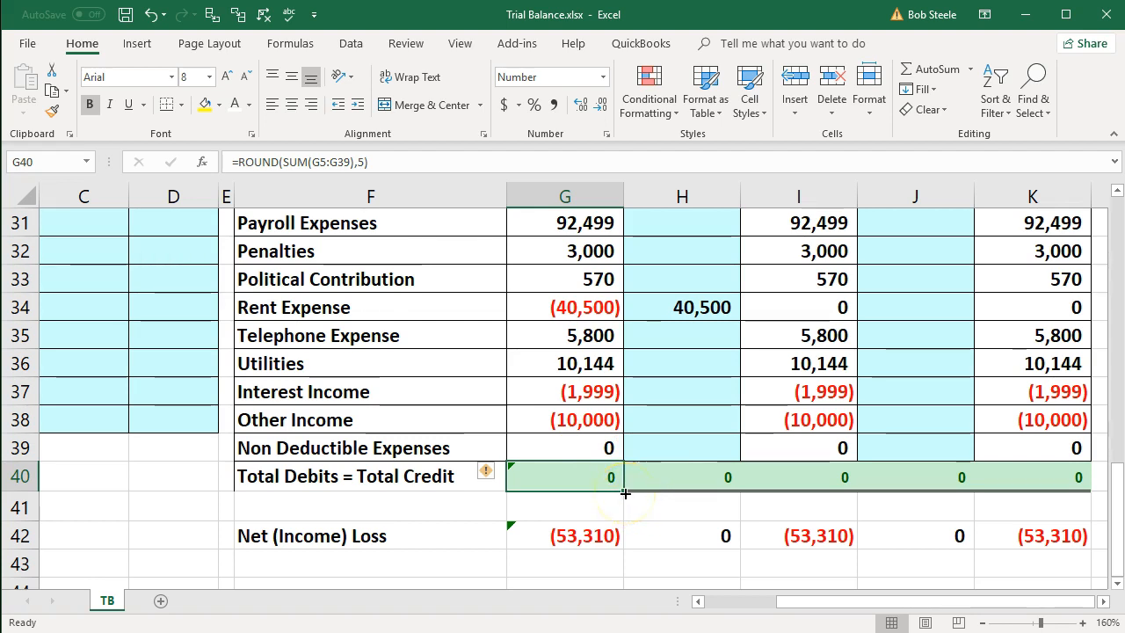
drag(625, 493, 1044, 494)
click(1038, 504)
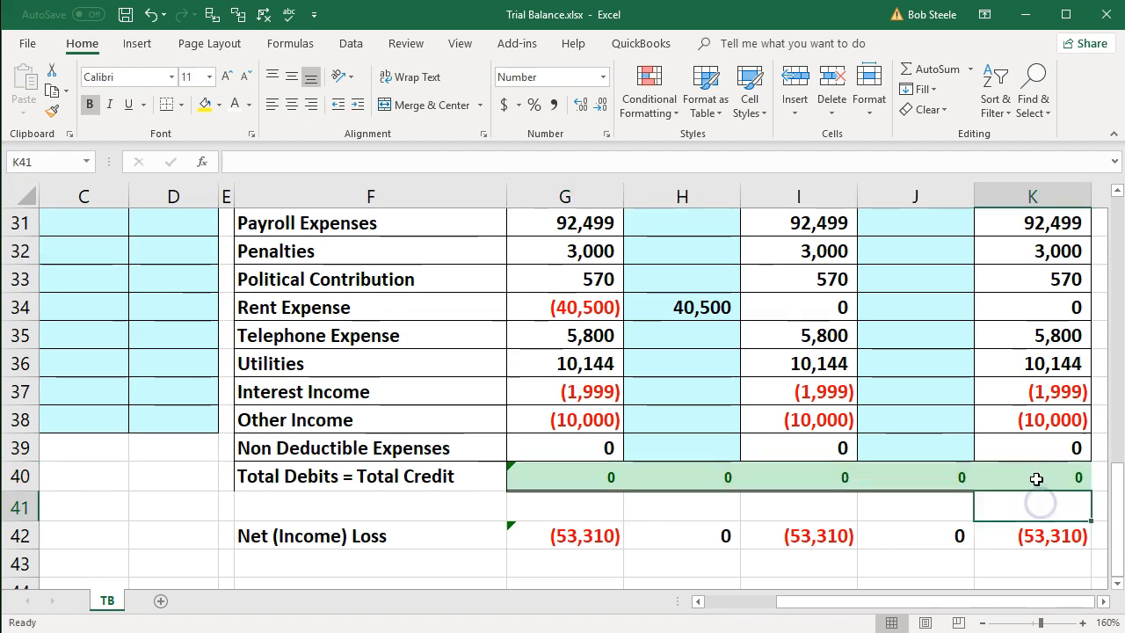
double_click(1035, 477)
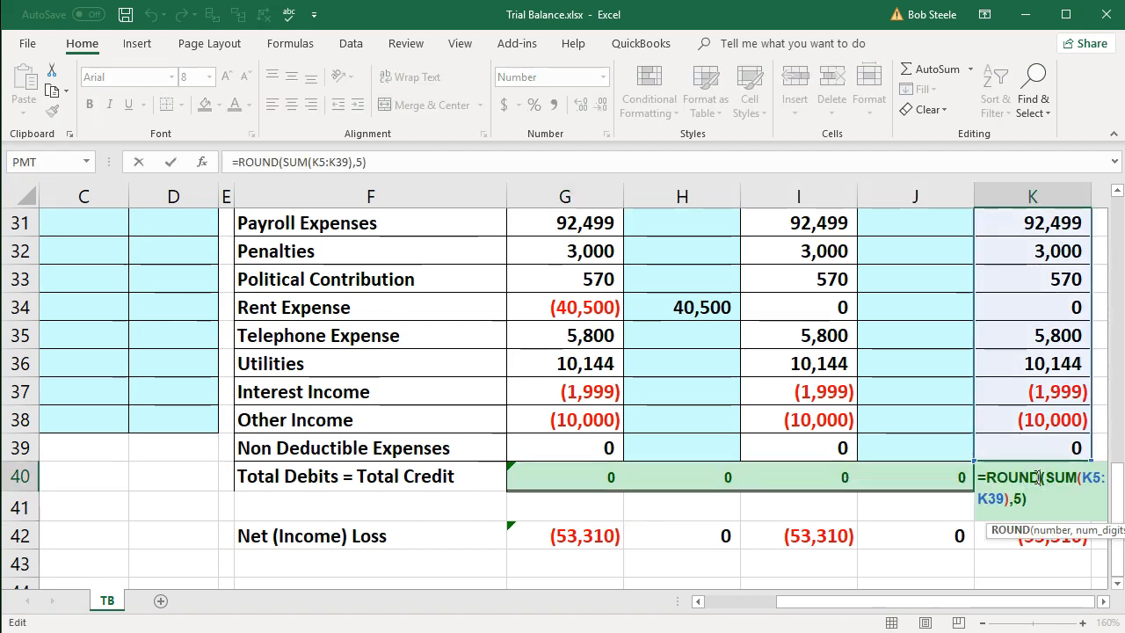
key(Return)
- Set the font size of the Total Debits = Total Credit amounts in G40:K40 to 11
drag(607, 475, 1009, 486)
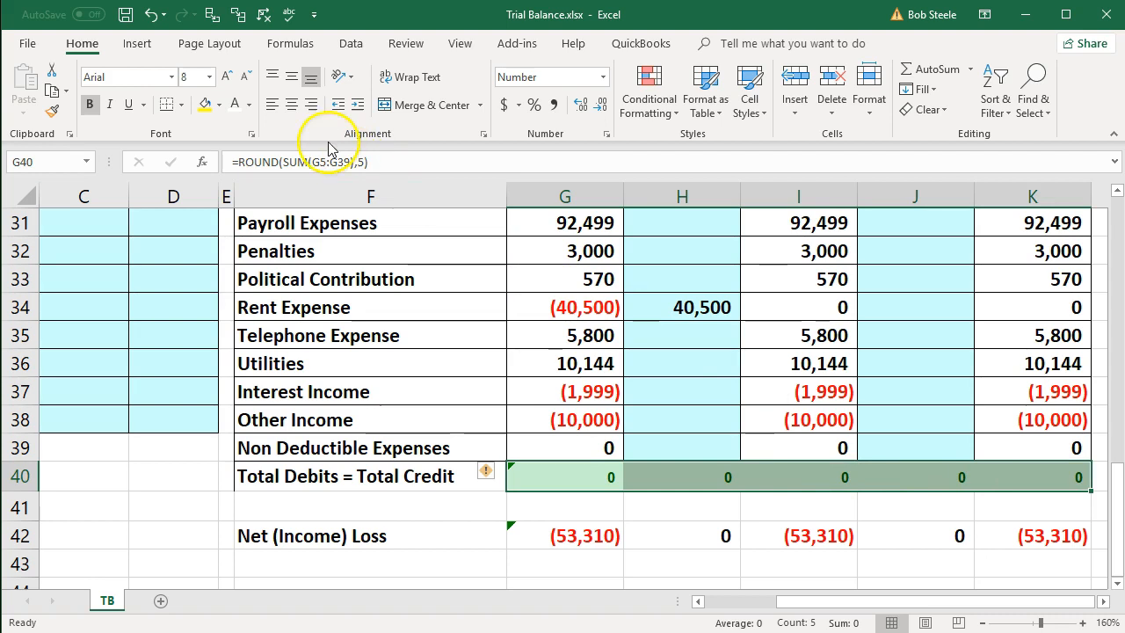
click(210, 78)
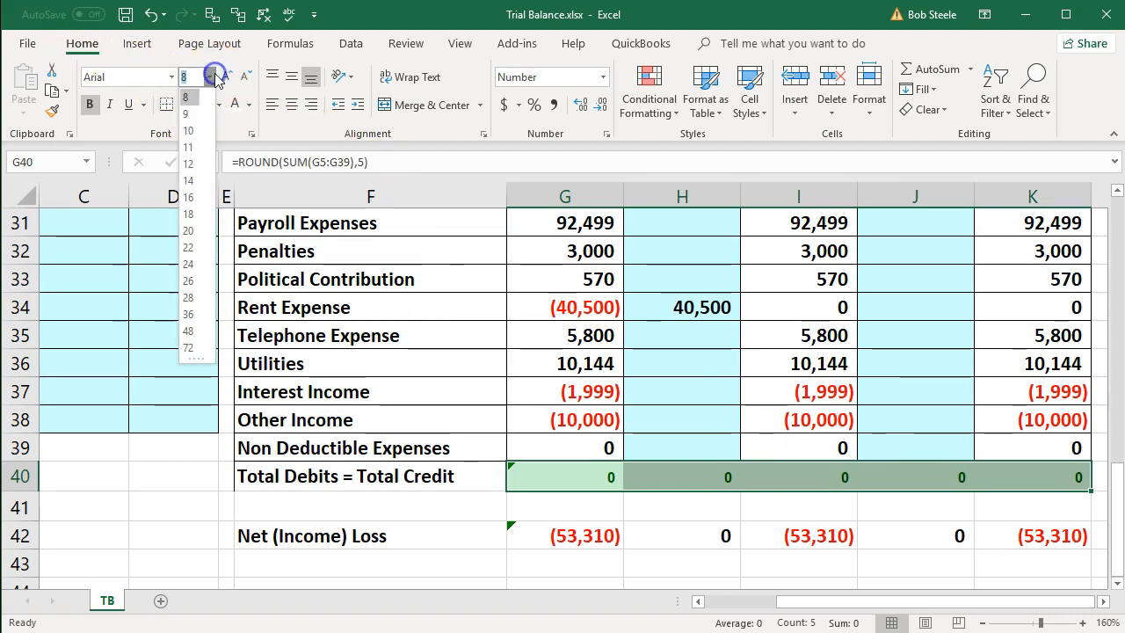
click(195, 151)
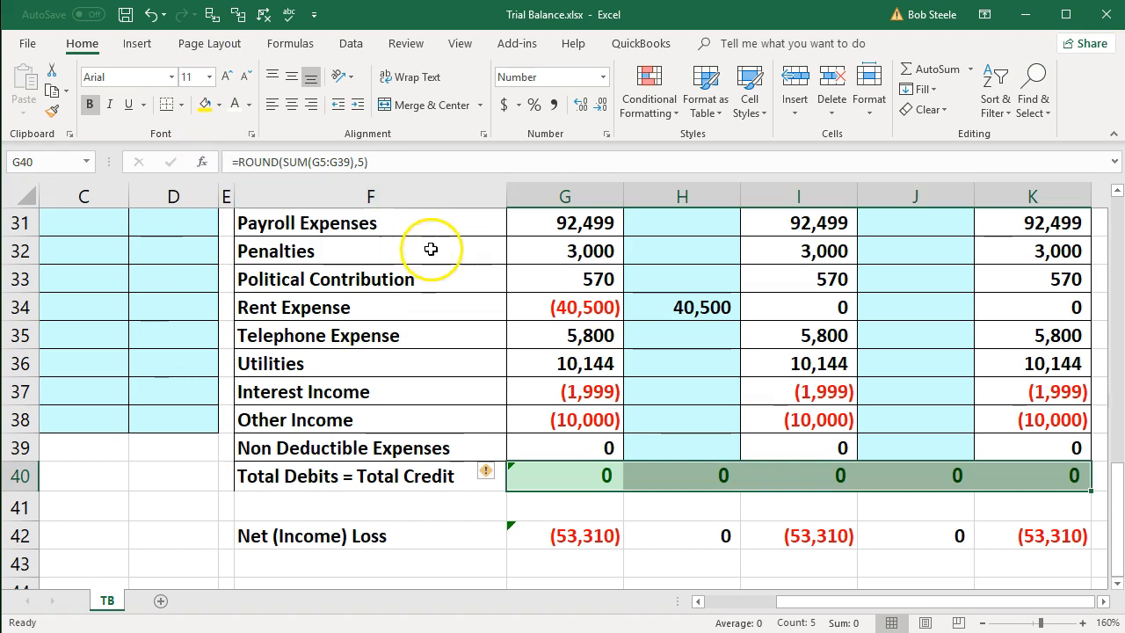
click(673, 479)
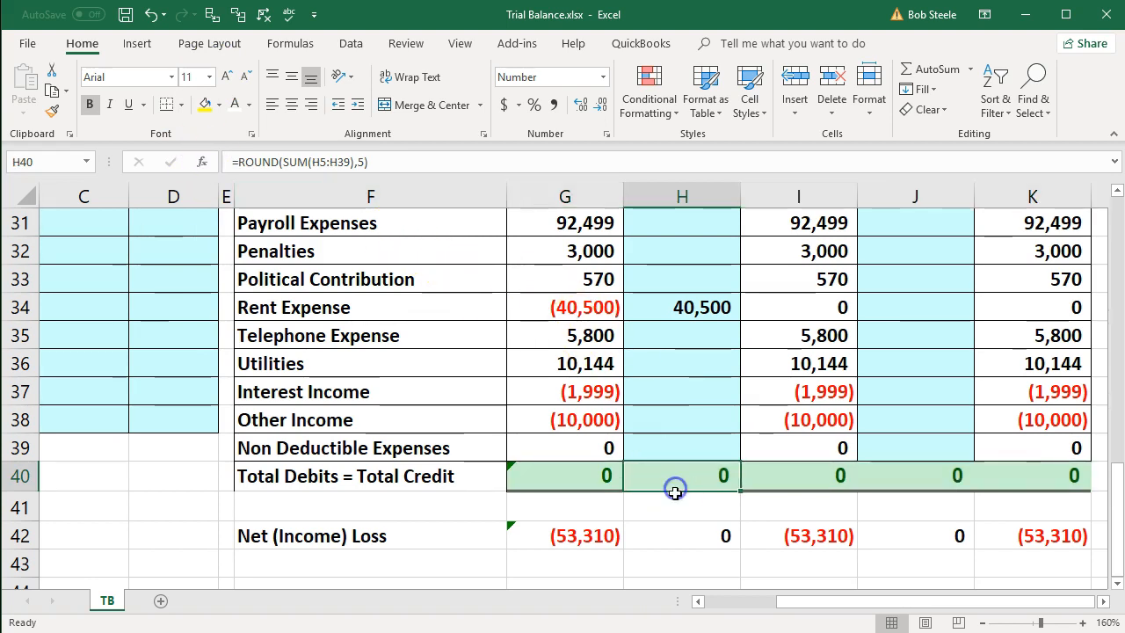
- Check the Net (Income) Loss formulas in row 42 and extend the one in G42 to sum G20:G39
click(662, 535)
click(702, 537)
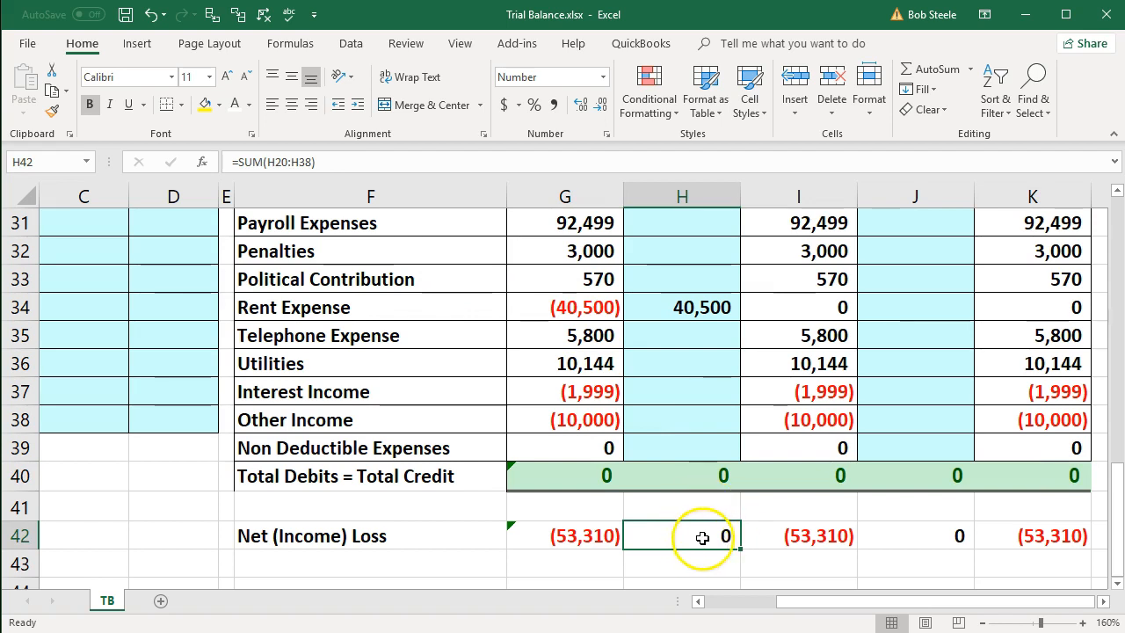
double_click(789, 535)
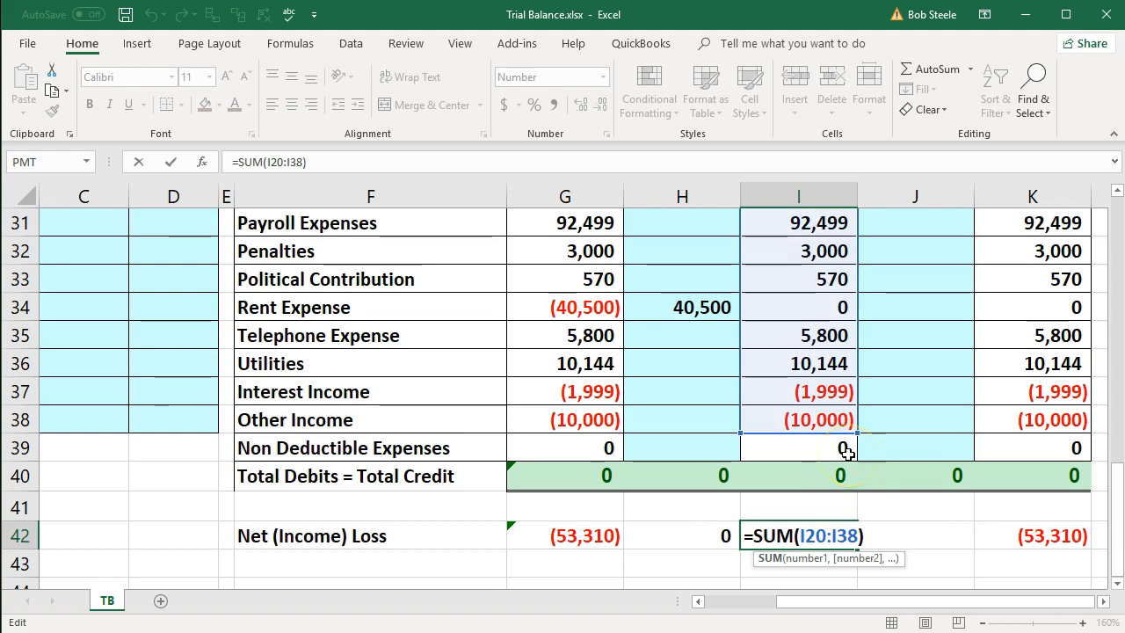
key(Return)
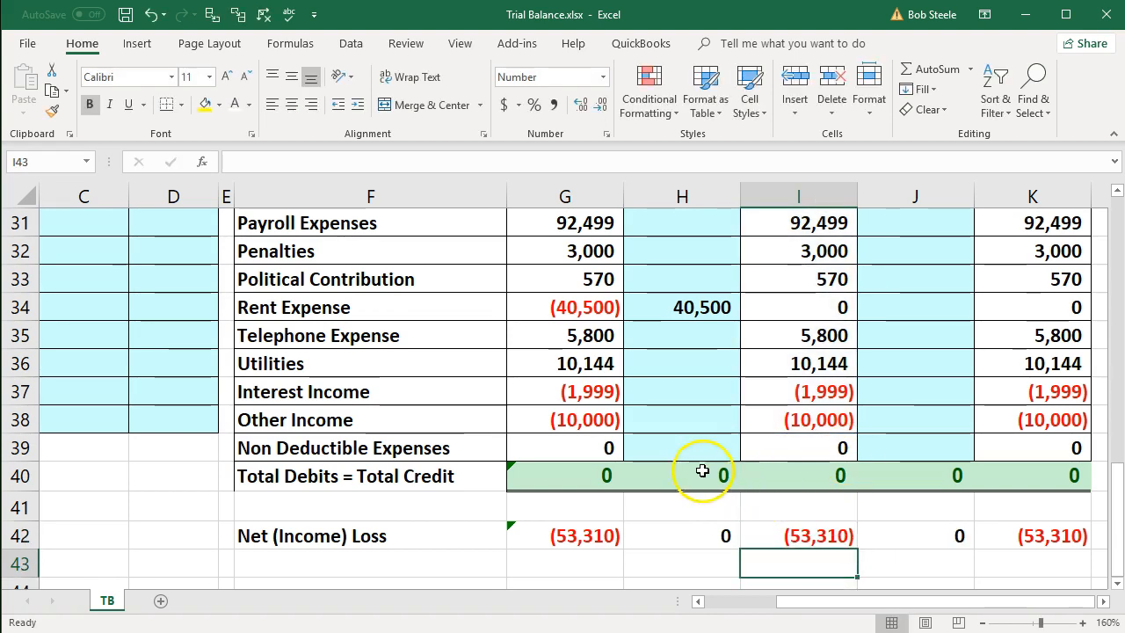
click(561, 535)
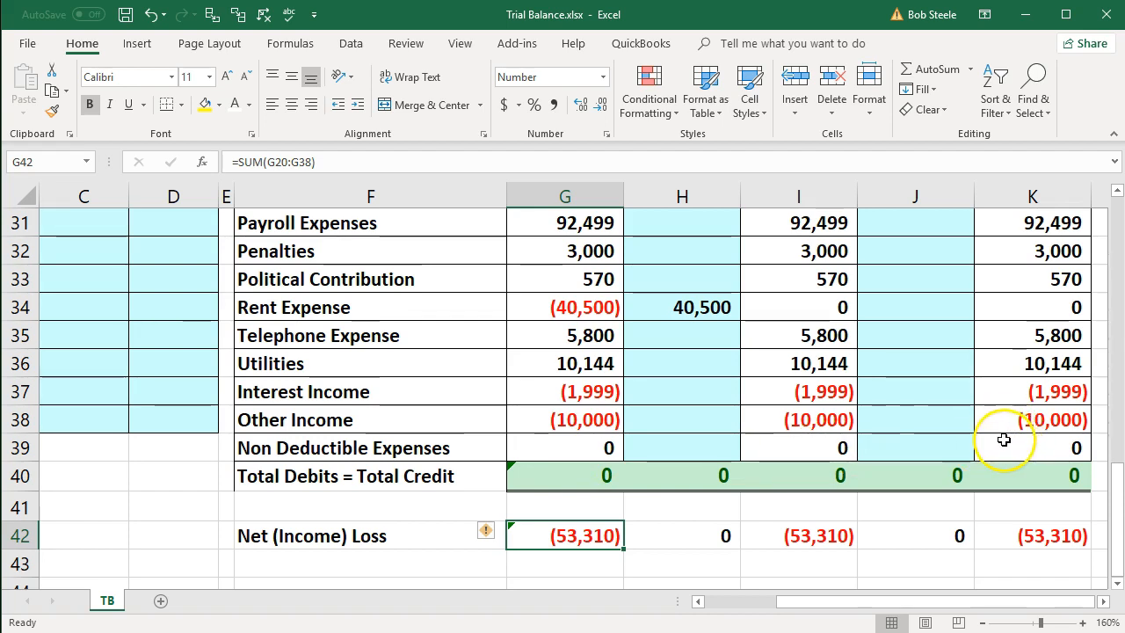
double_click(590, 538)
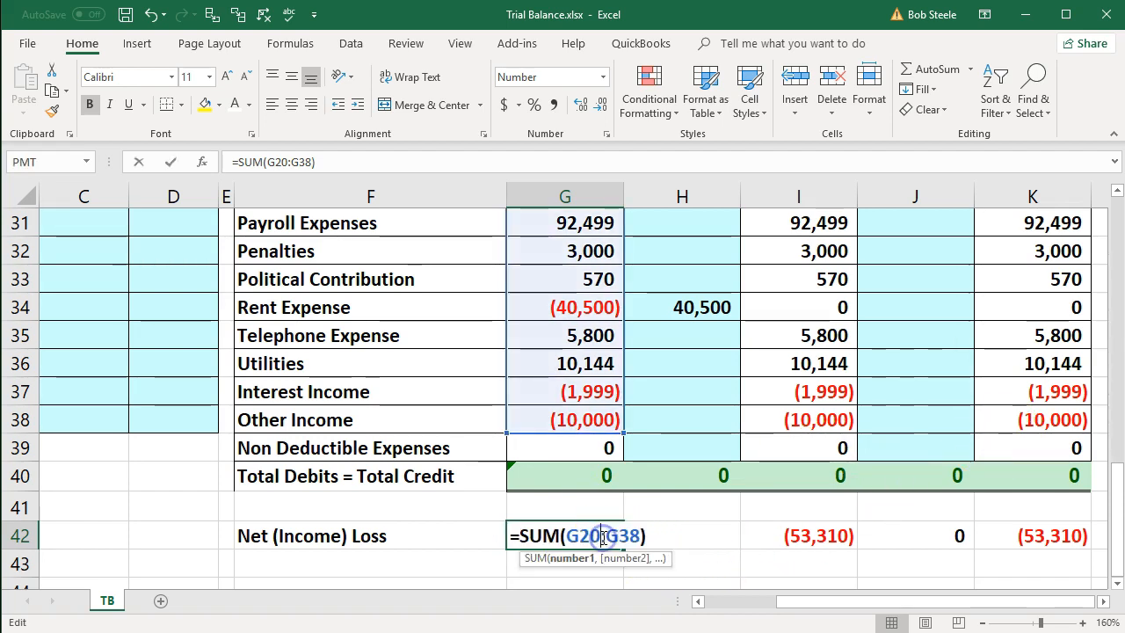
drag(623, 432, 625, 451)
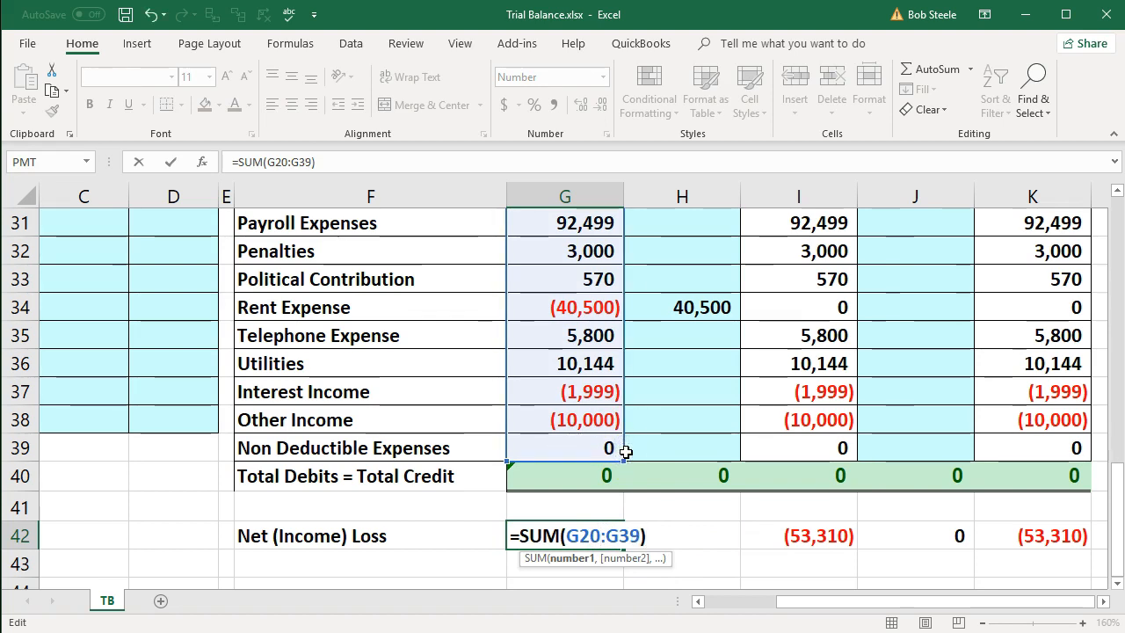
key(Return)
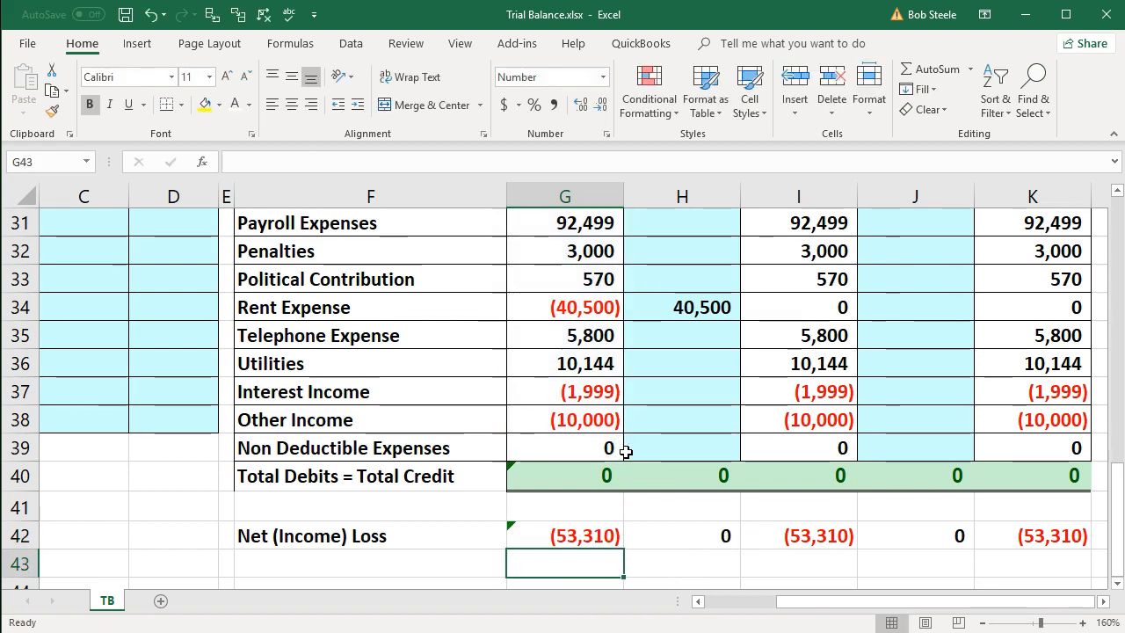
- Fill the G42 Net (Income) Loss formula across to I42 and check the ranges summed in I42, J42 and K42
click(603, 529)
drag(624, 549, 807, 554)
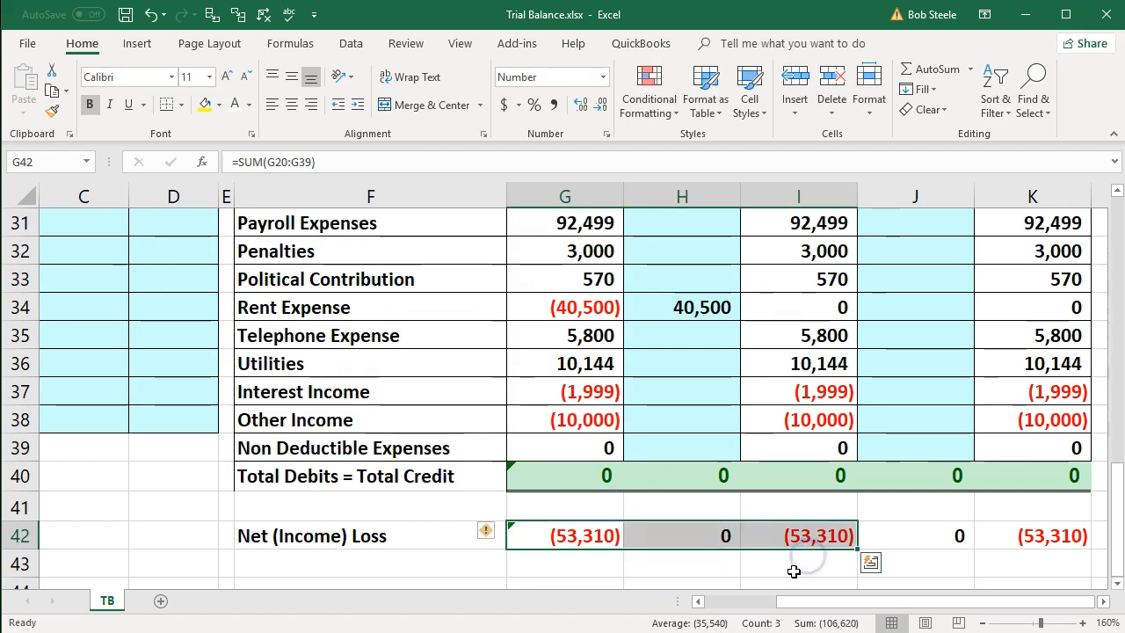
click(796, 566)
double_click(800, 540)
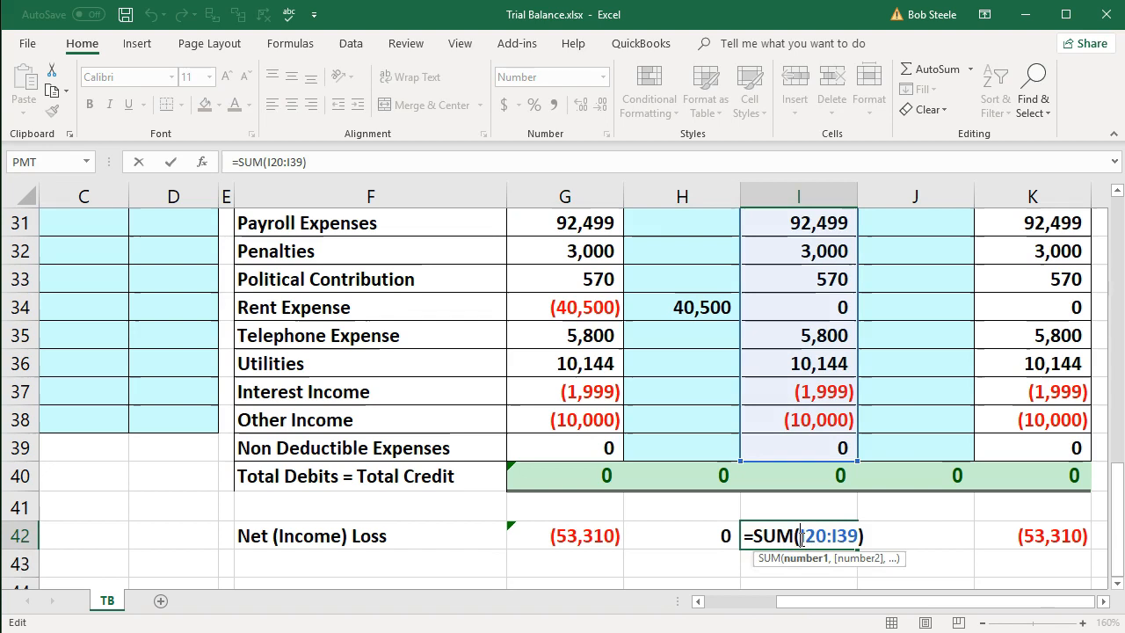
key(Return)
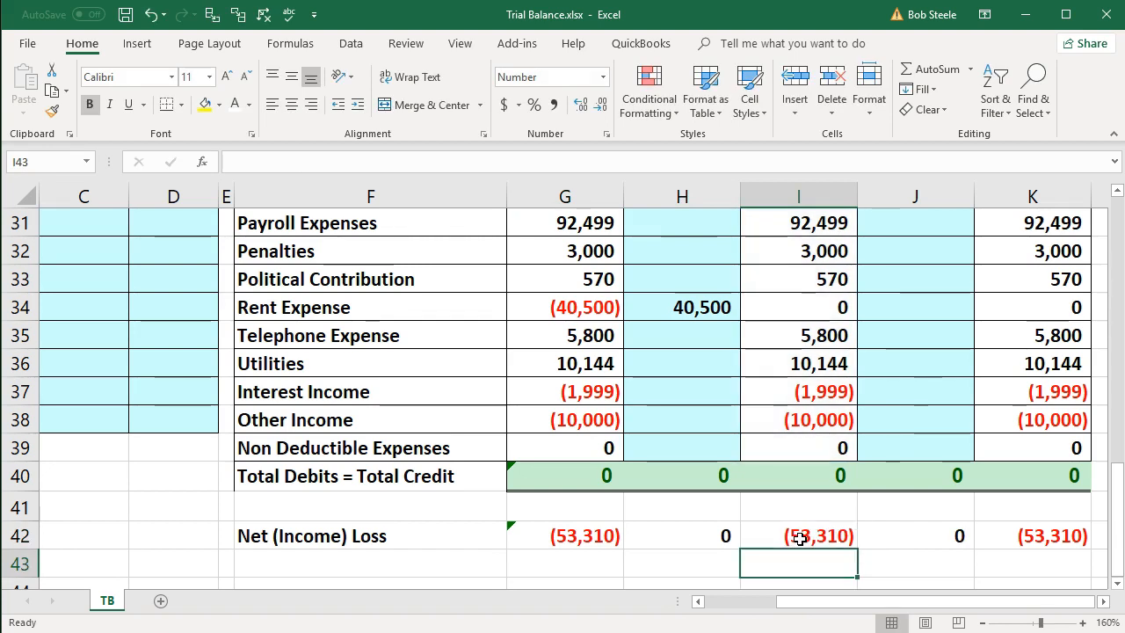
double_click(903, 533)
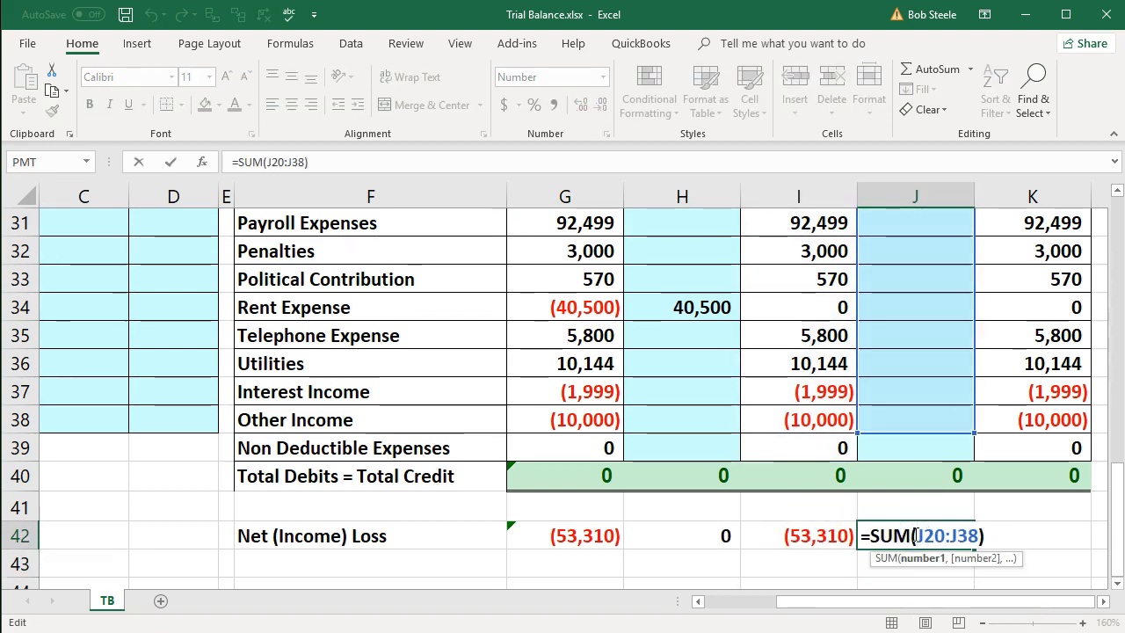
key(Return)
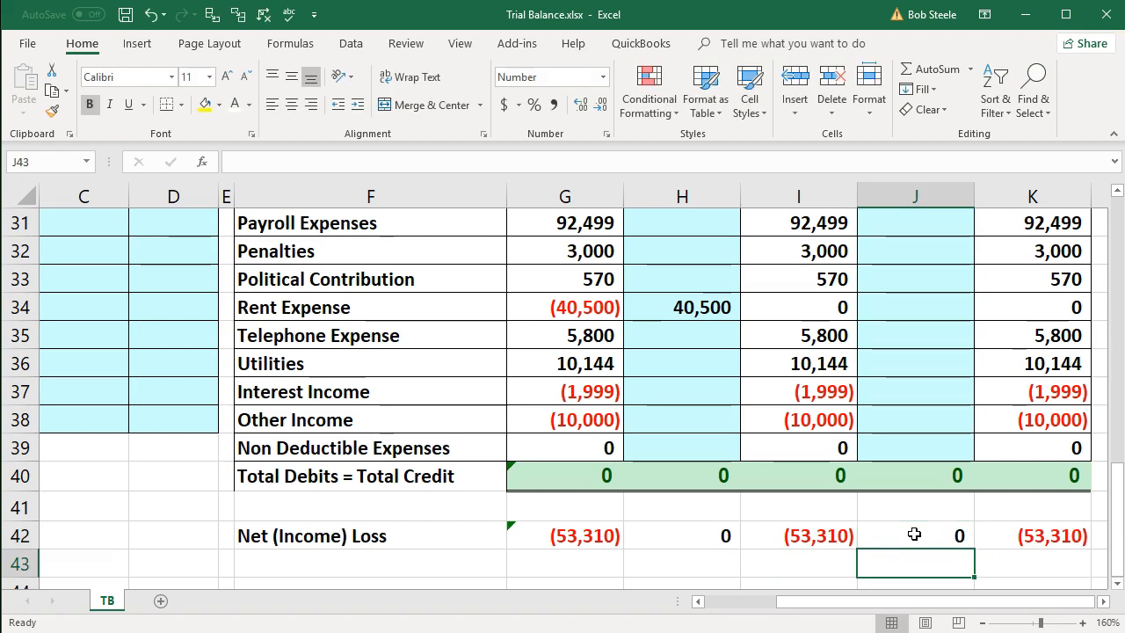
double_click(1002, 536)
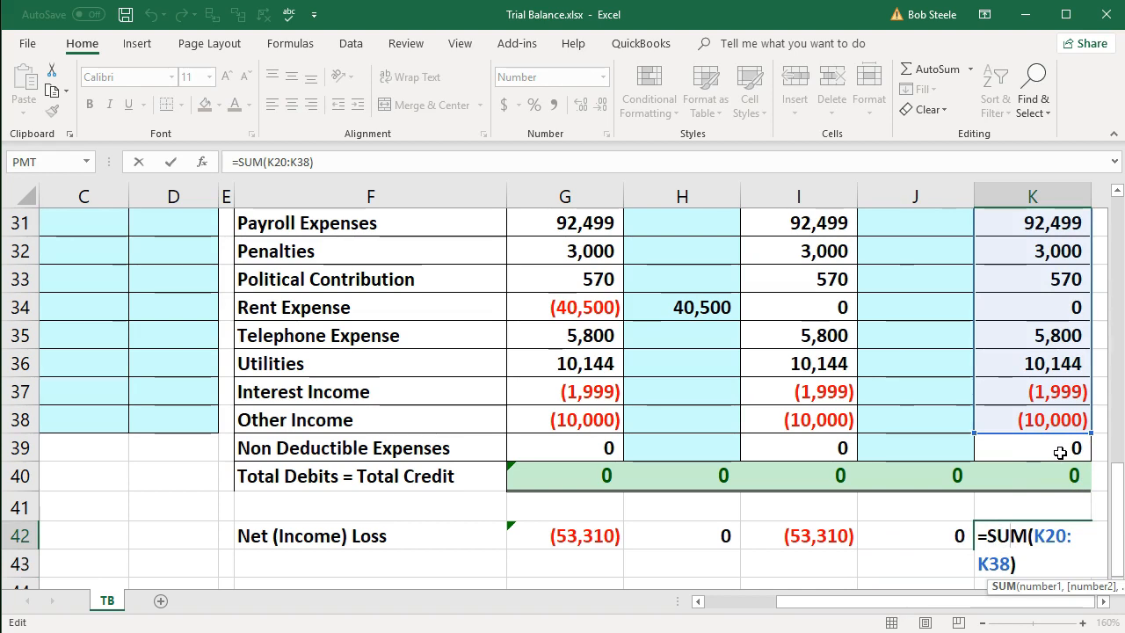
key(Return)
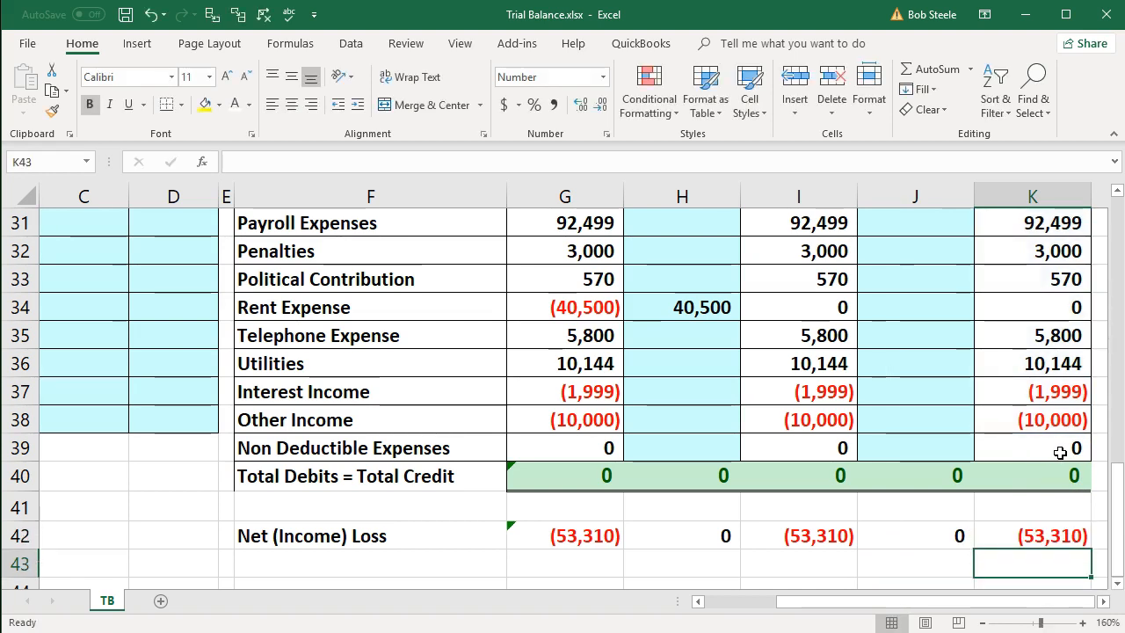
- Replace the first column header of the journal entry table, in cell A4, with "Type"
scroll(439, 528, up, 1)
scroll(438, 531, up, 2)
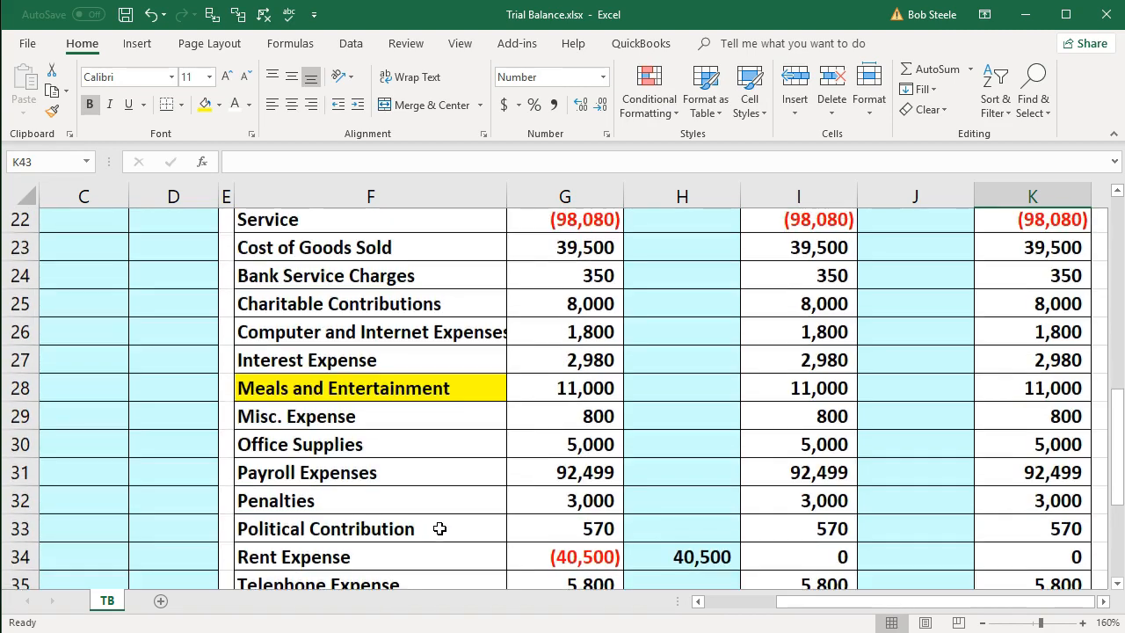
drag(854, 607, 710, 605)
scroll(355, 548, up, 7)
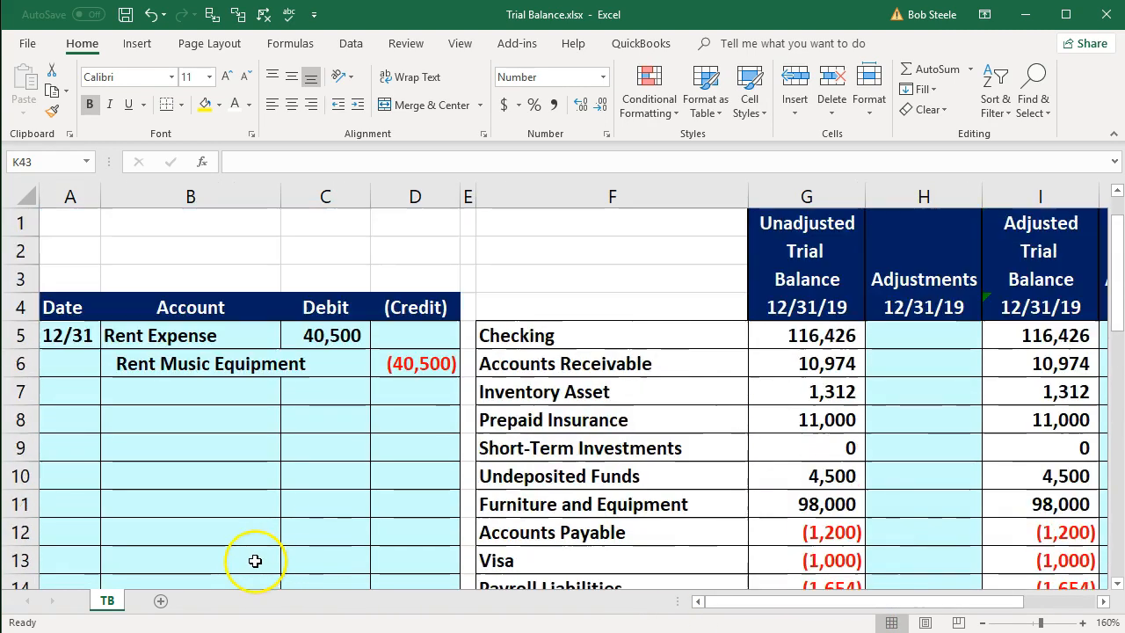
click(67, 336)
click(70, 307)
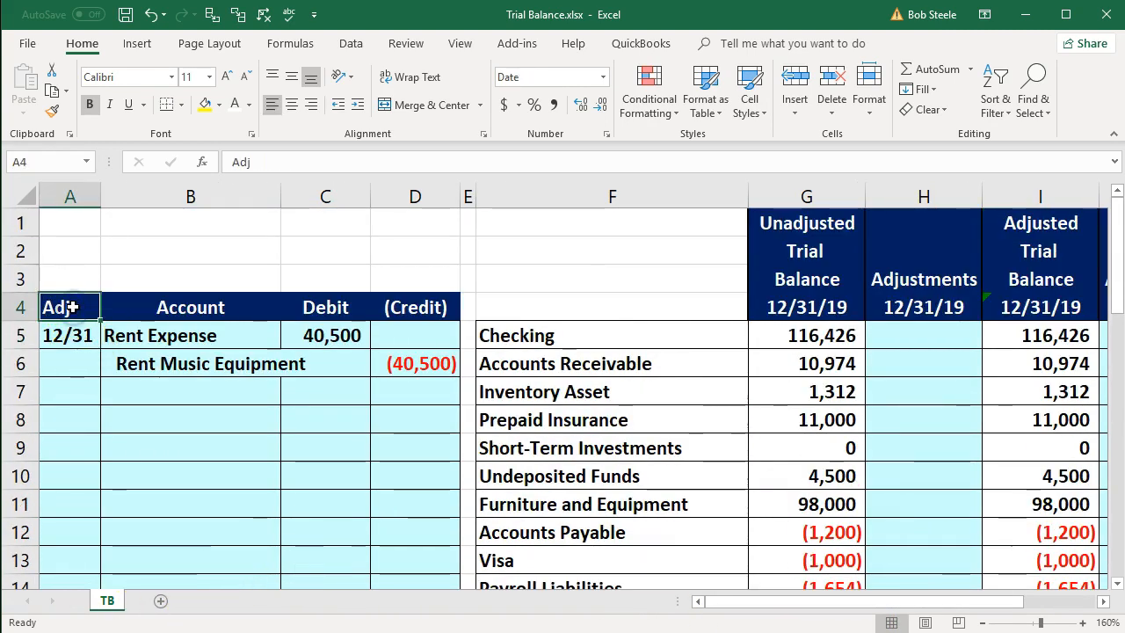
key(Delete)
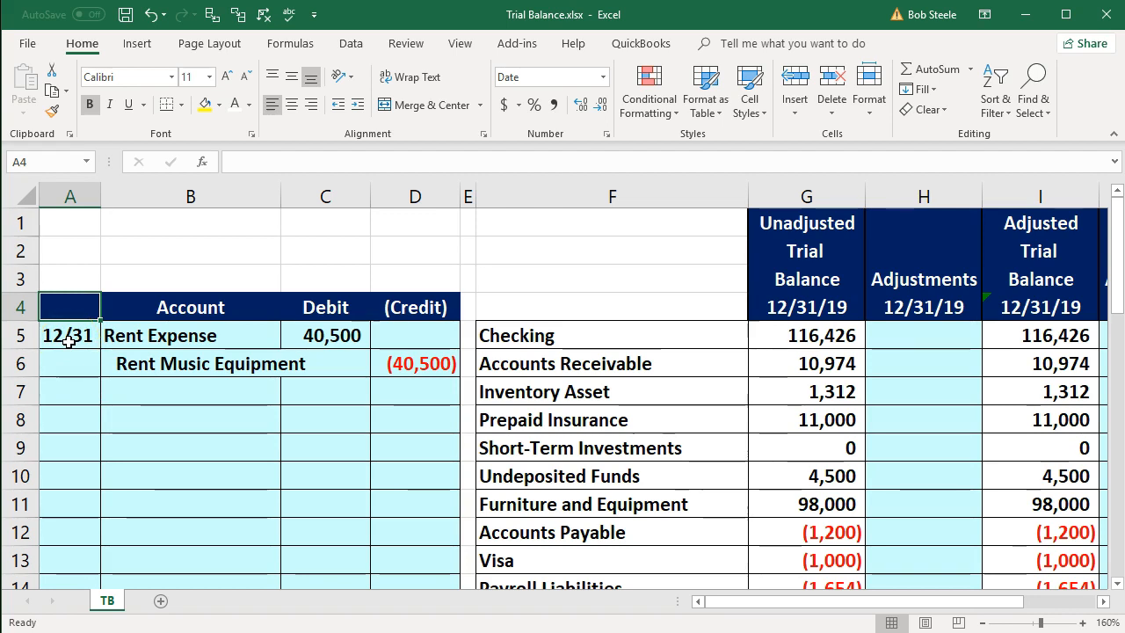
click(68, 341)
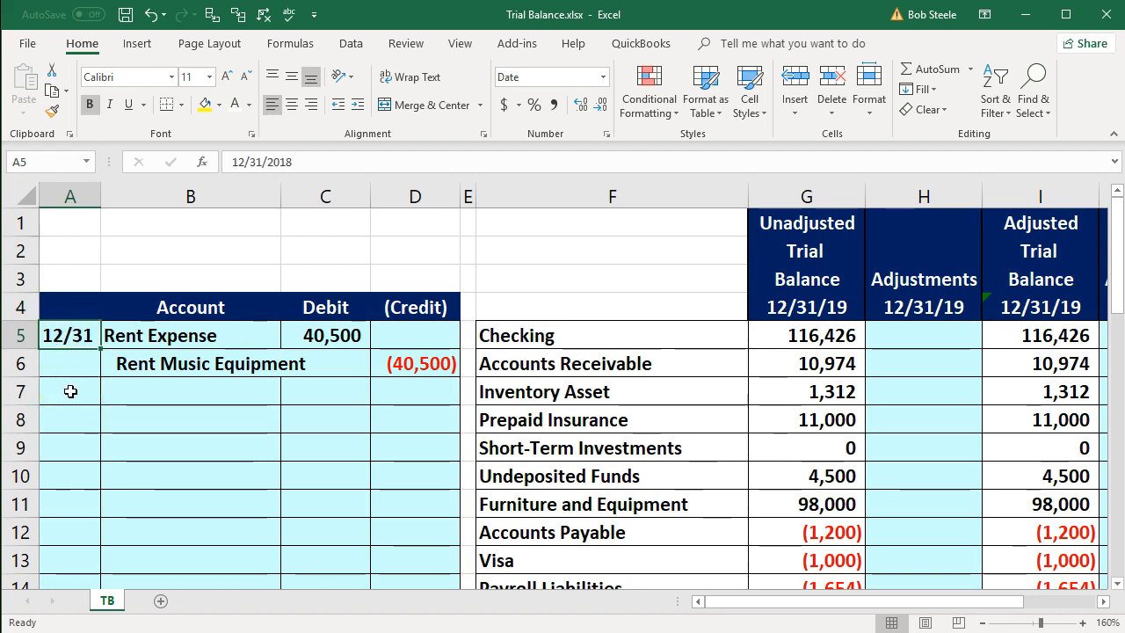
key(Up)
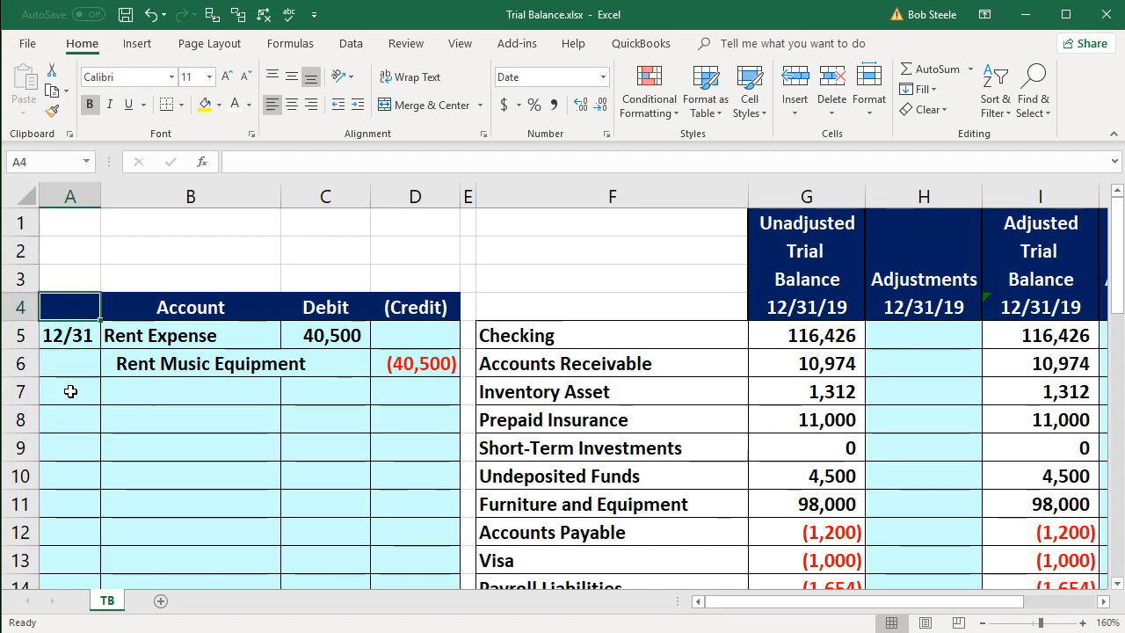
text(Ty)
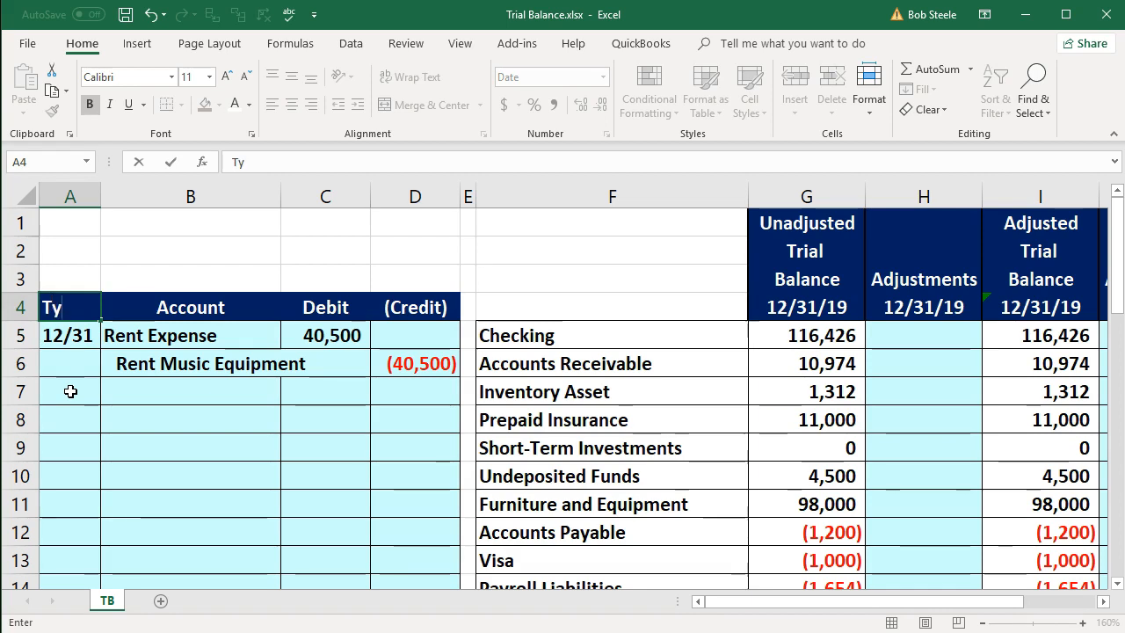
text(pe)
key(Return)
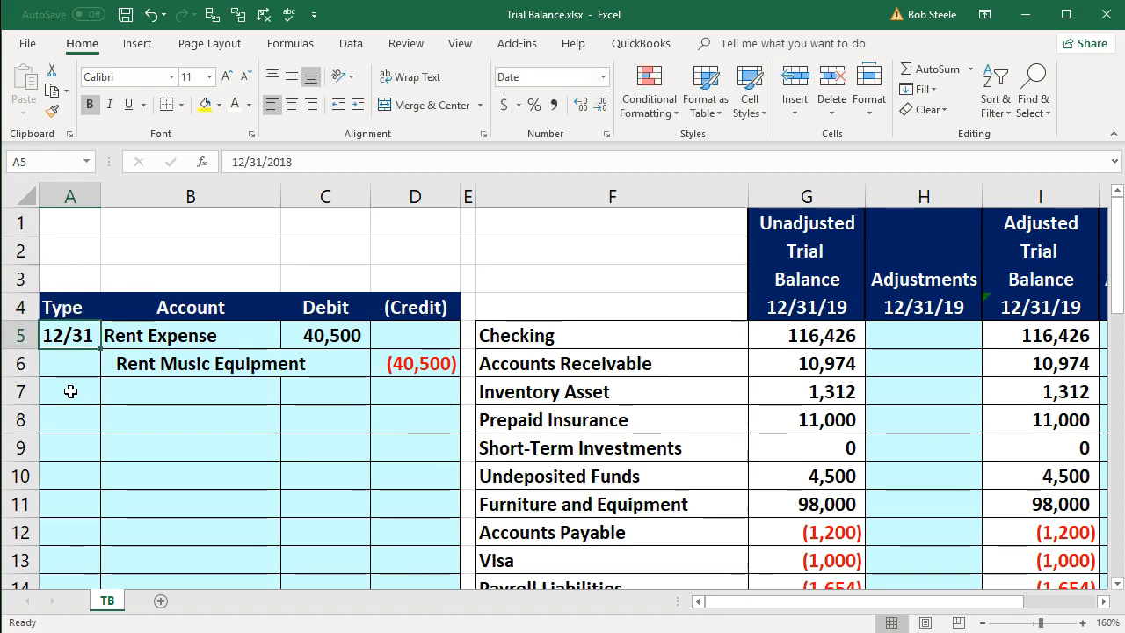
- Replace the date in A5 with the entry type "A" and enter type "T" in A8
key(Delete)
click(68, 335)
text(a)
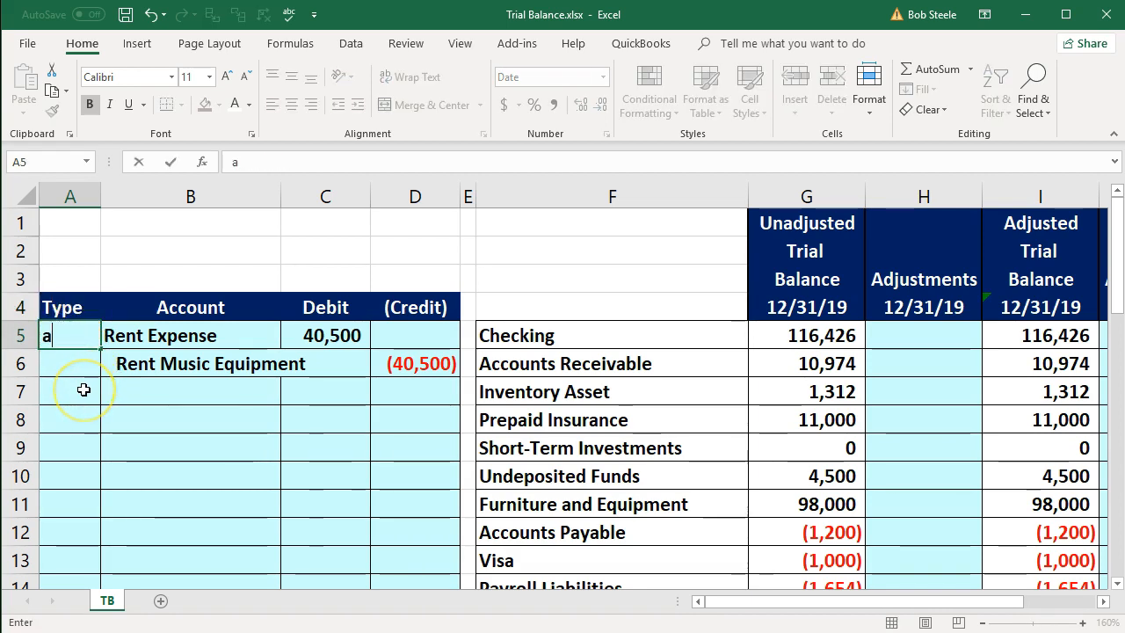
key(BackSpace)
text(A)
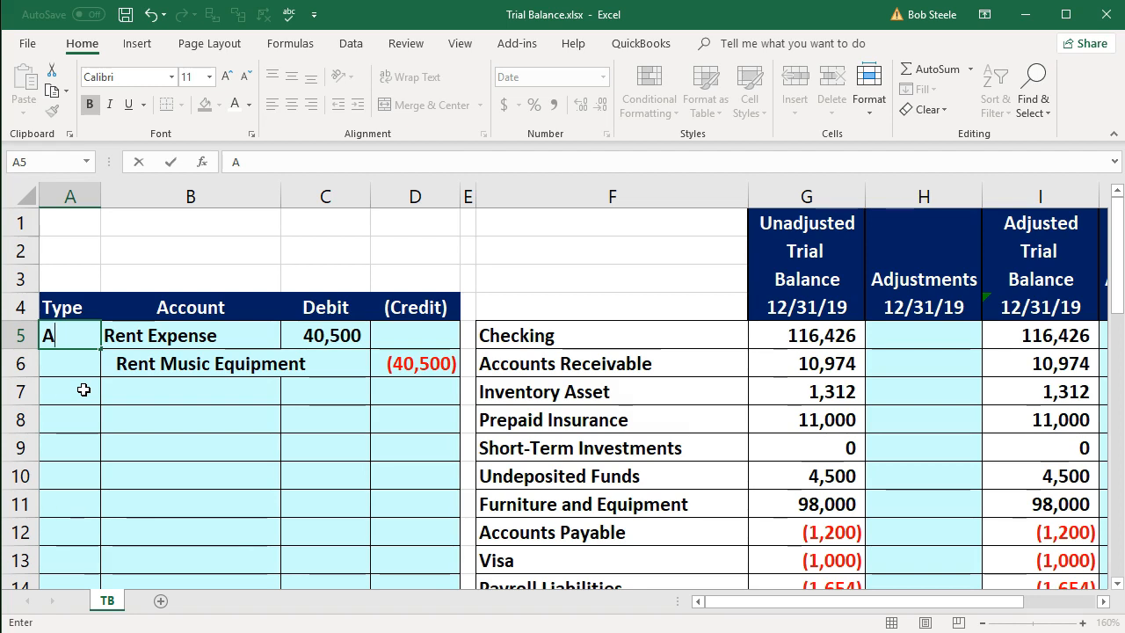
key(Return)
key(Return)
key(Return)
text(T)
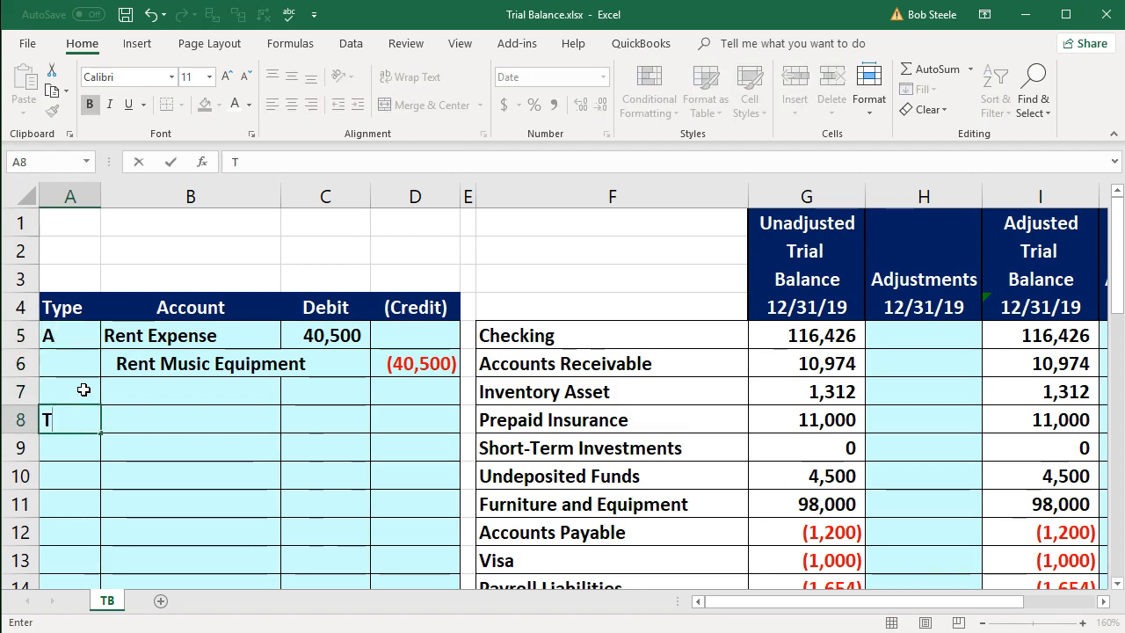
key(Return)
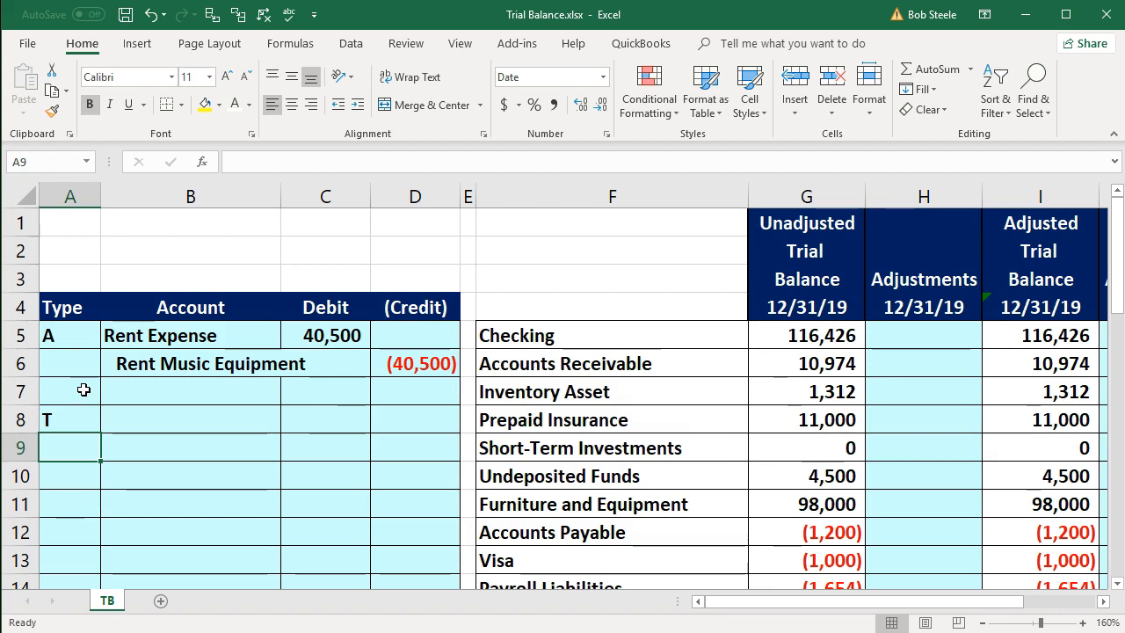
- Narrow column A slightly and insert a new column between the Type and Account columns
drag(97, 201, 87, 203)
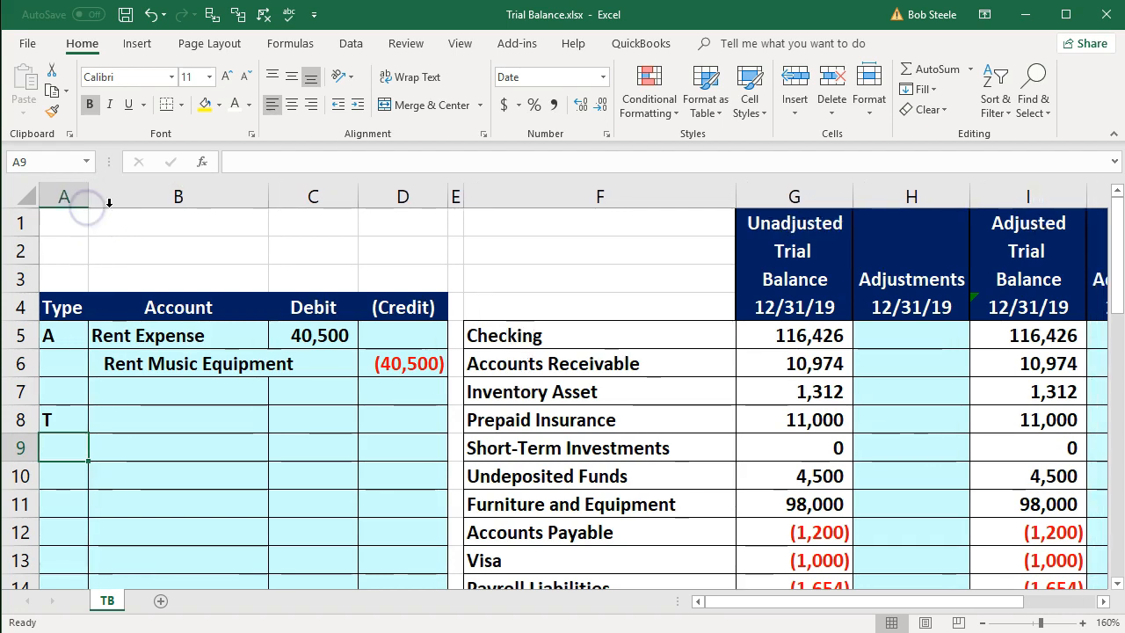
click(109, 203)
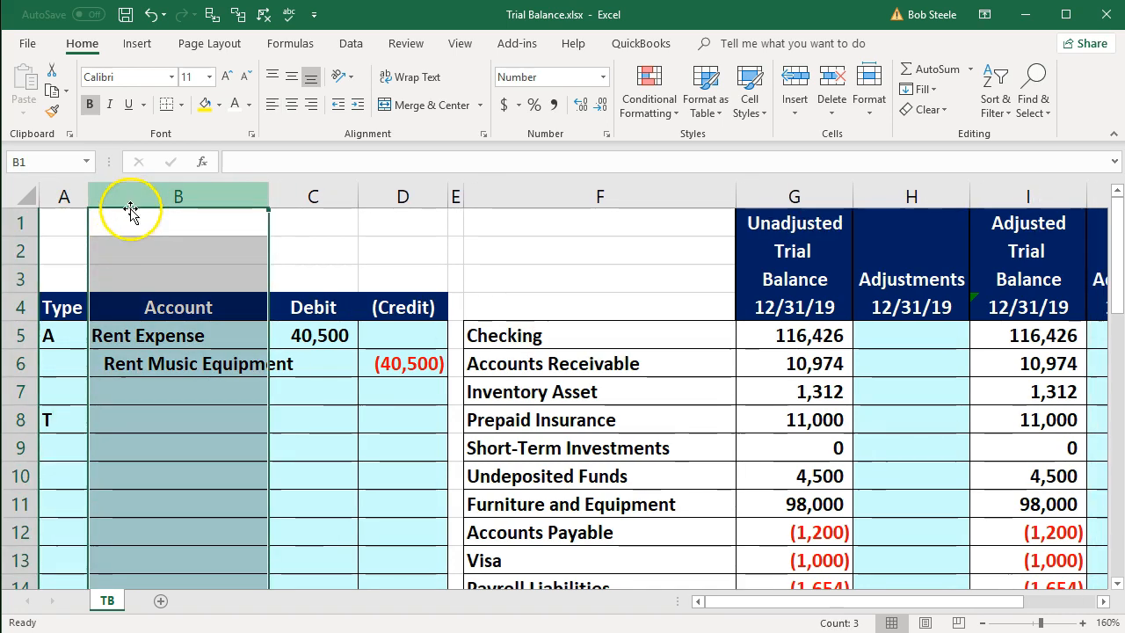
right_click(144, 258)
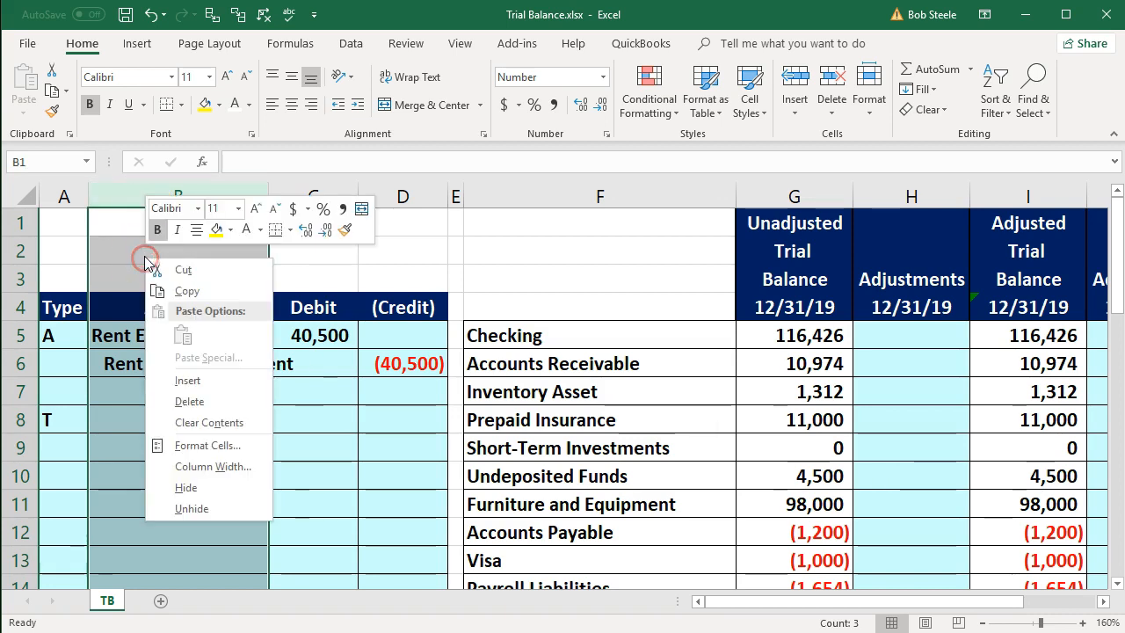
click(189, 384)
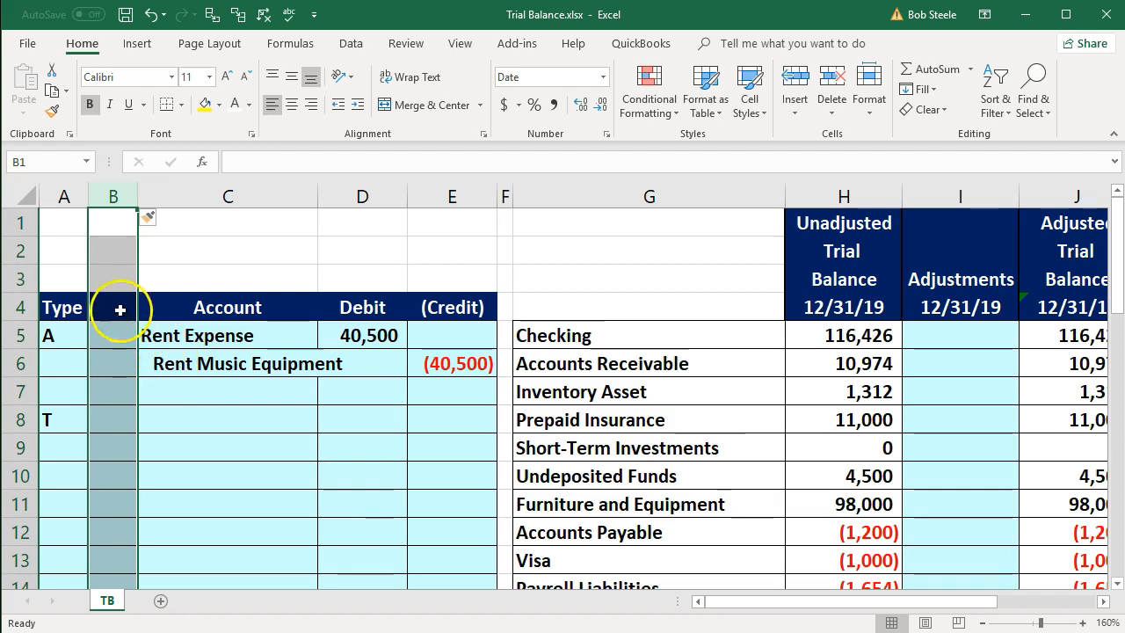
- Give the new column the header "#" in B4 and center it
click(117, 309)
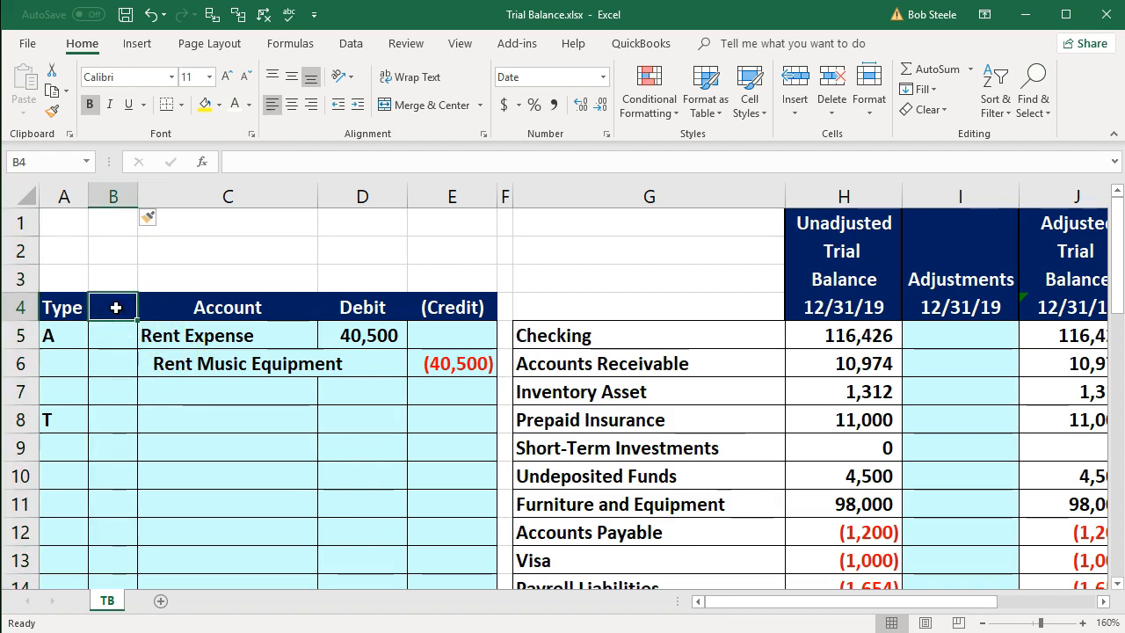
text(#)
key(Return)
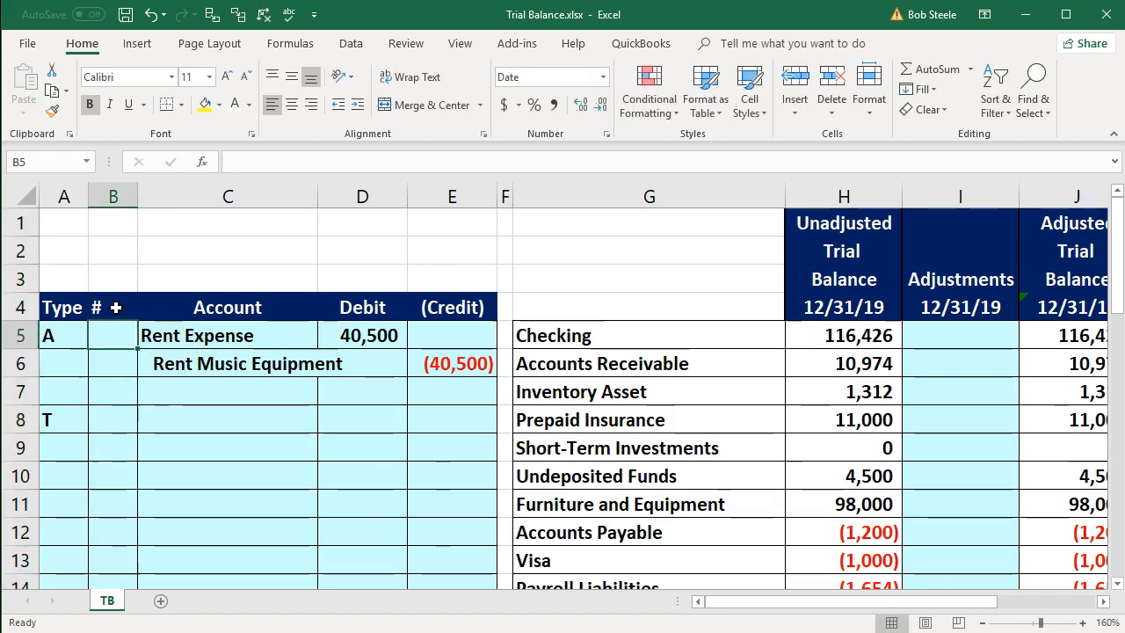
click(115, 308)
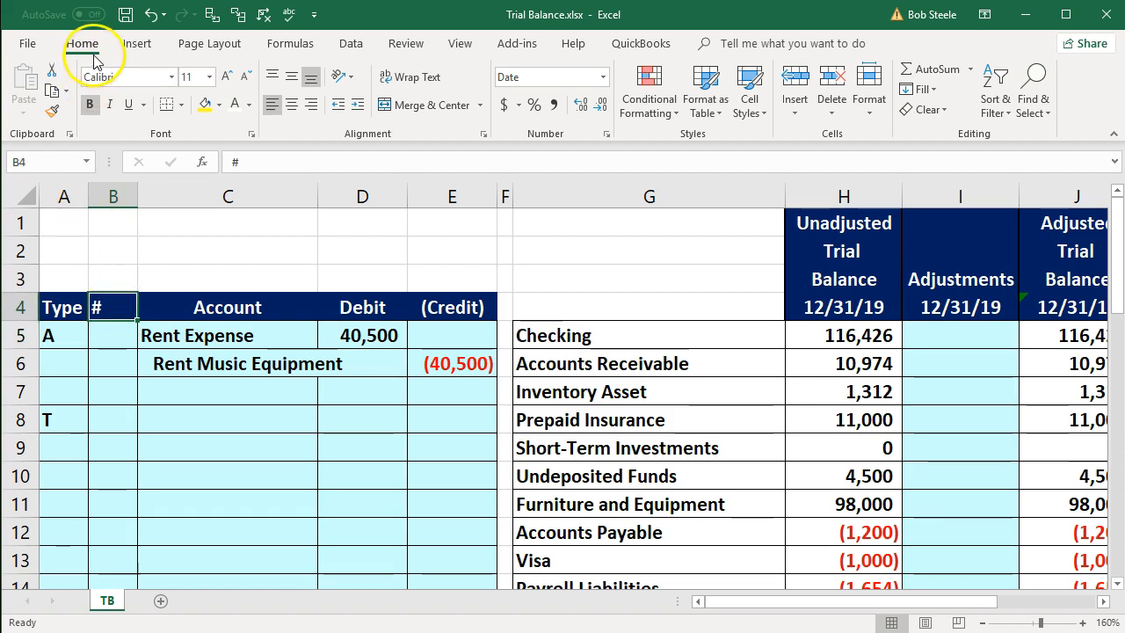
click(292, 104)
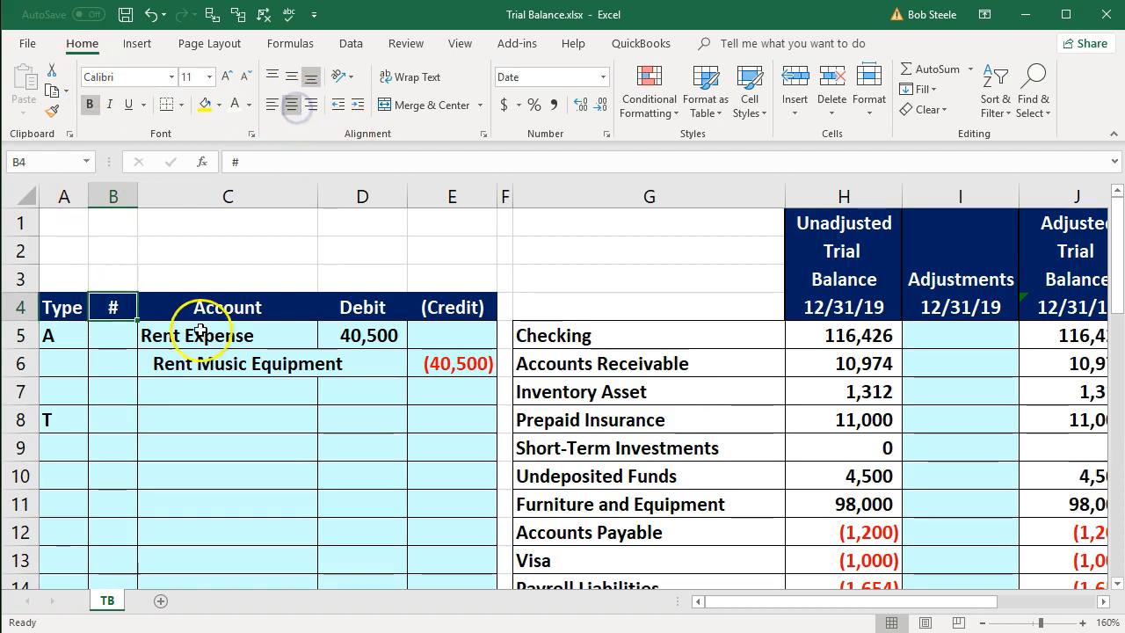
- Enter 1 in B5 as the number of the Rent Expense journal entry
click(102, 339)
text(1/1)
key(Return)
key(Return)
key(Return)
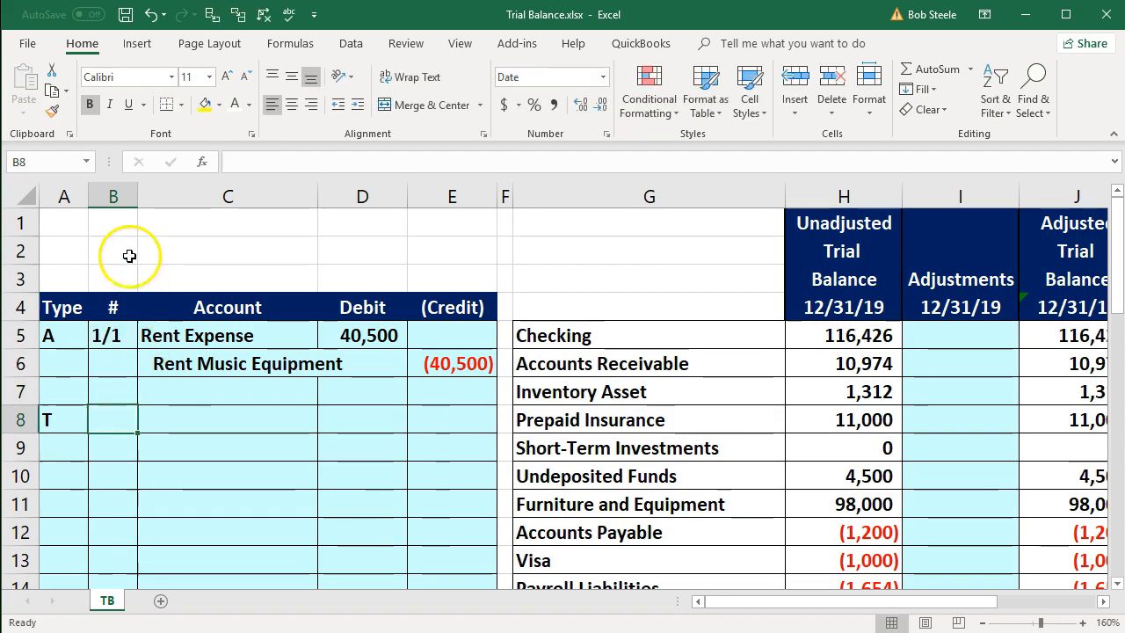
- Format column B as Number with no decimal places and center its contents
click(121, 198)
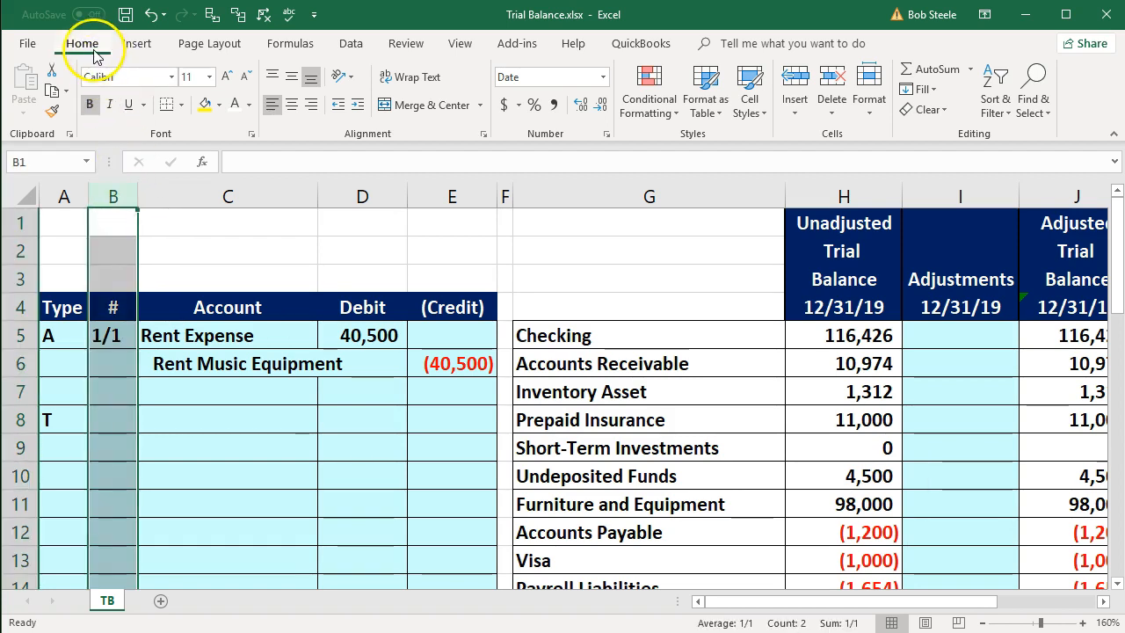
click(603, 77)
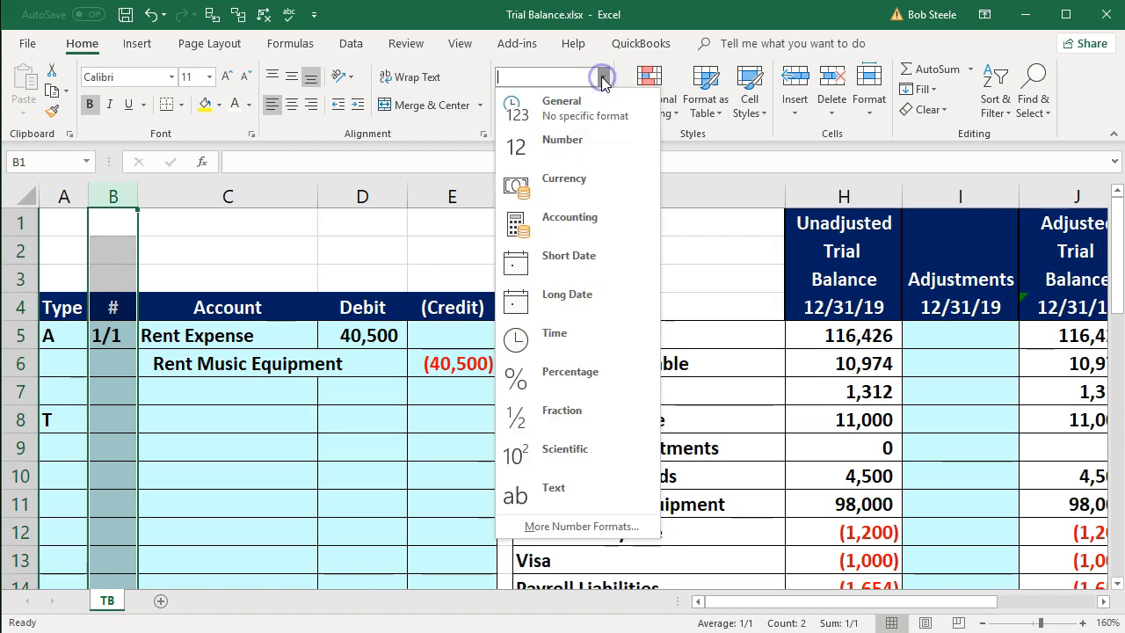
click(557, 146)
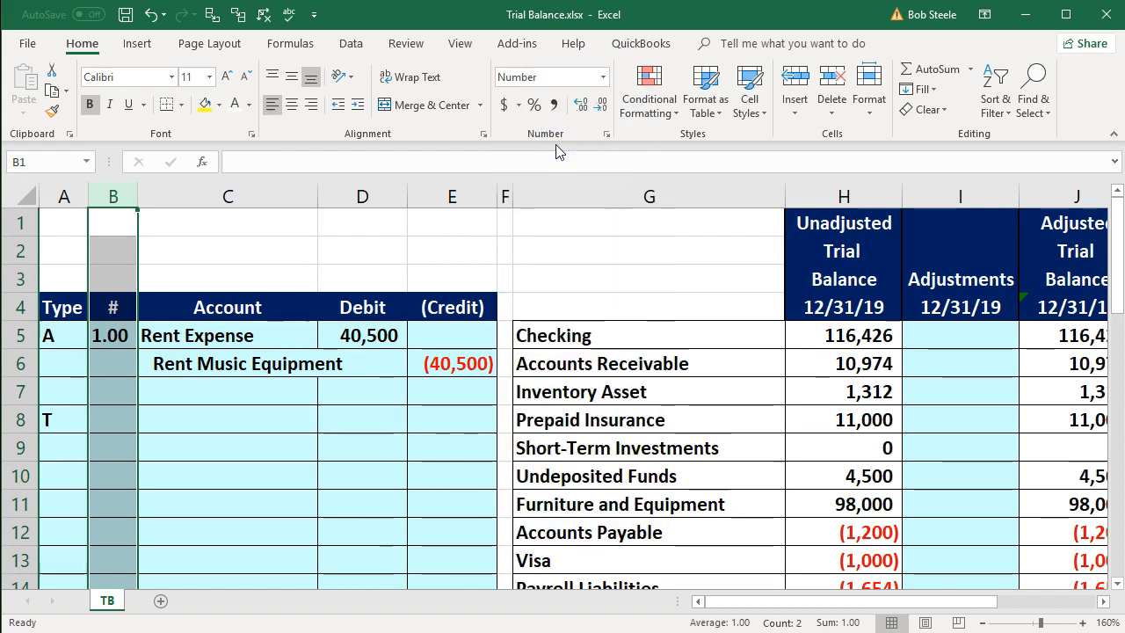
click(580, 107)
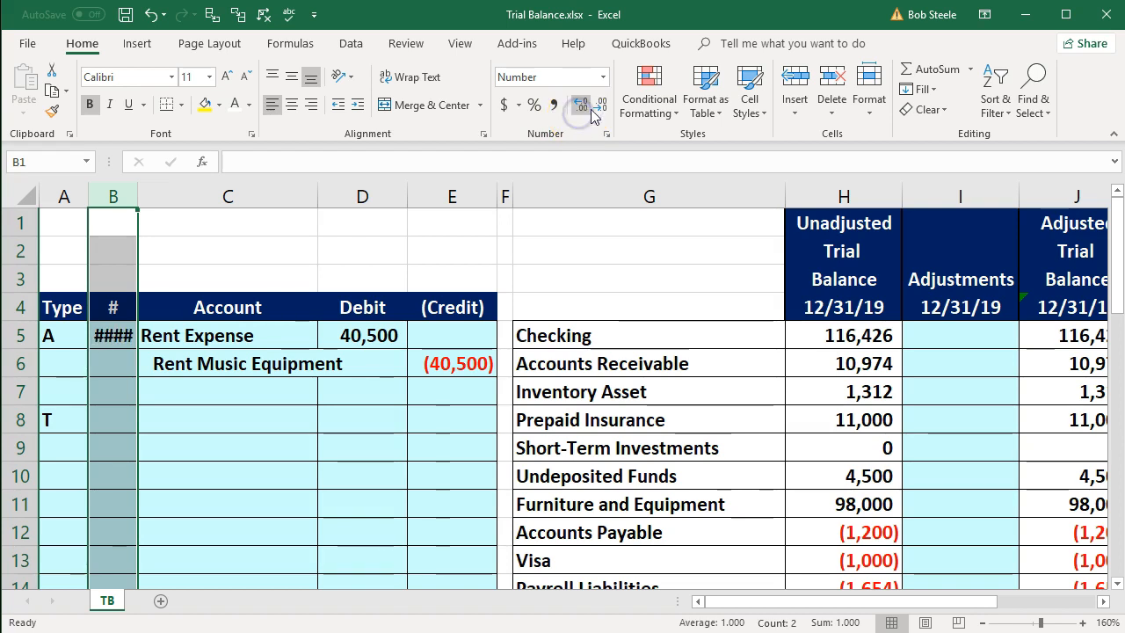
click(598, 106)
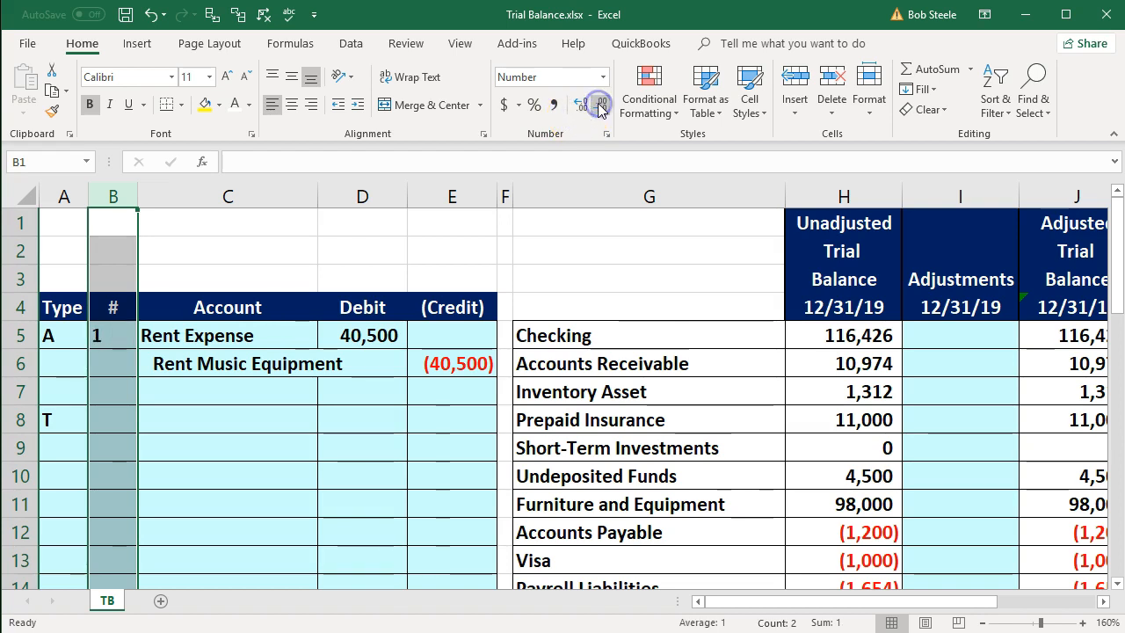
click(440, 389)
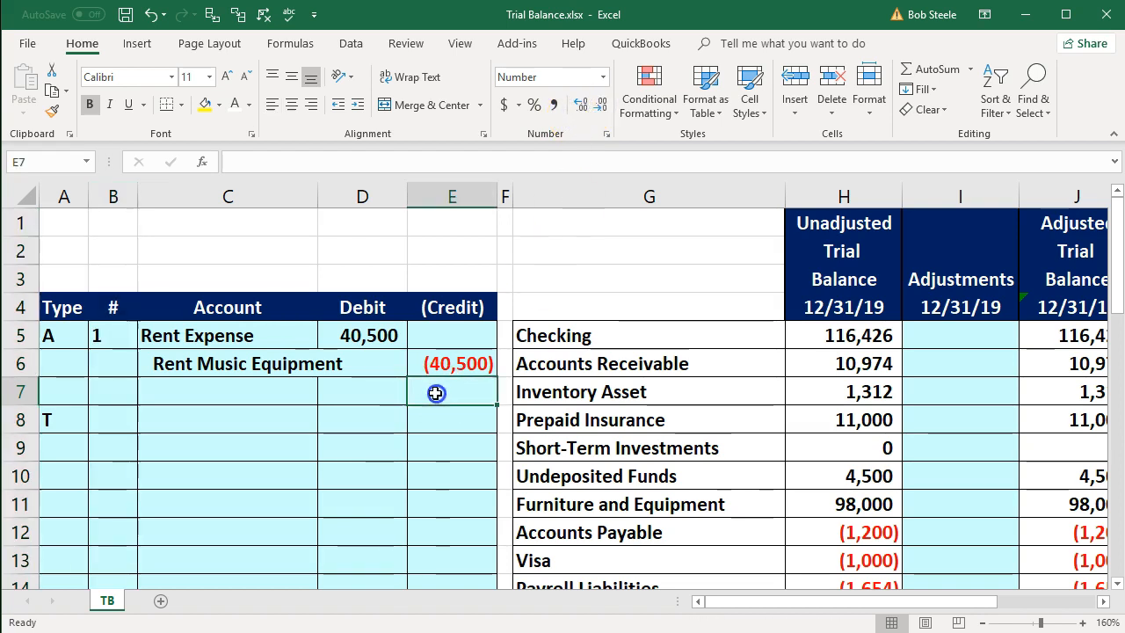
click(117, 197)
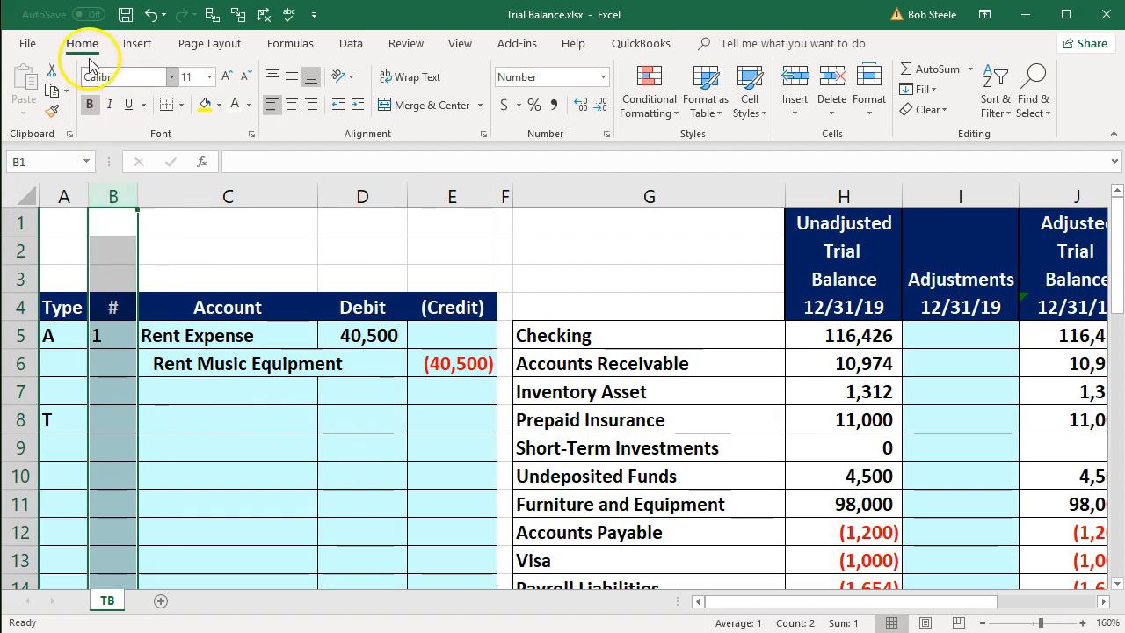
click(290, 106)
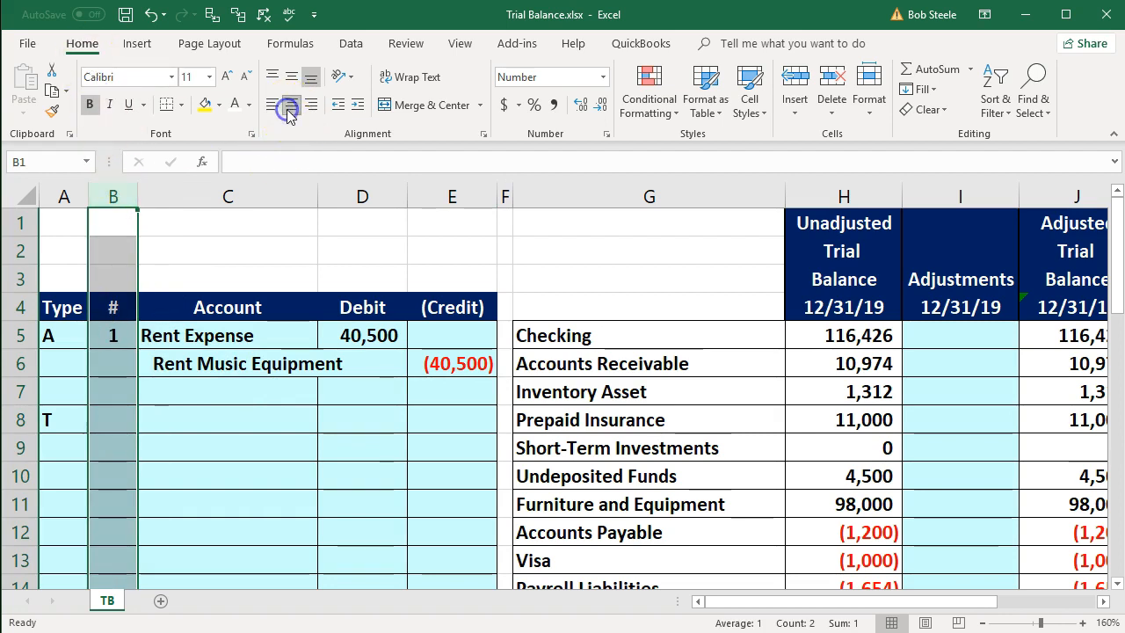
click(260, 360)
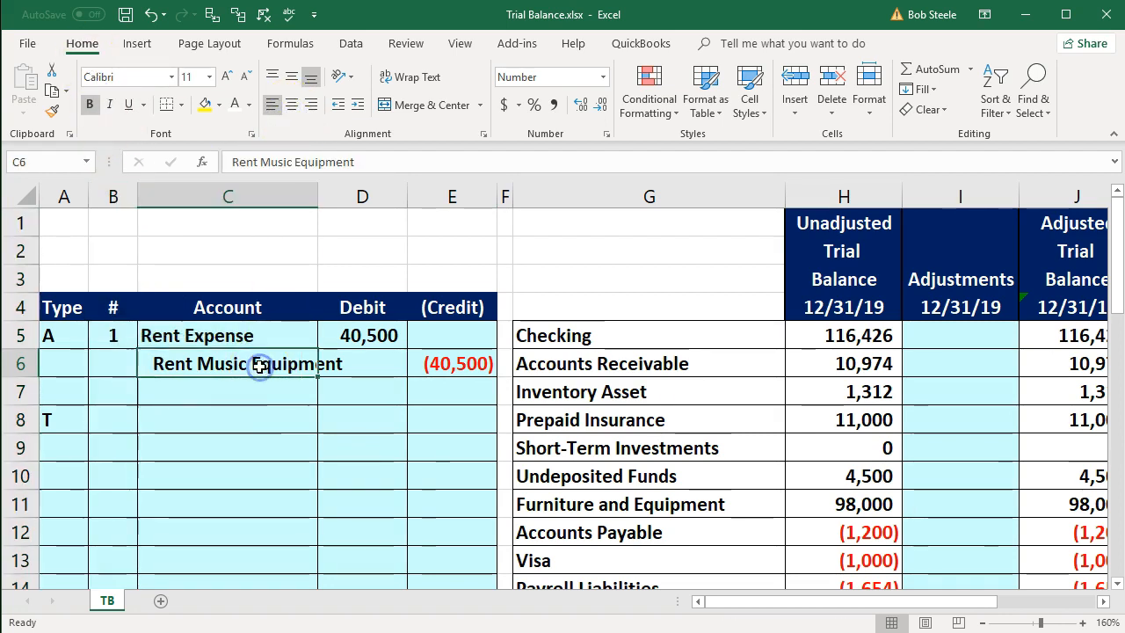
- Enter the formula =B5+2 in B8 as the number of the second journal entry
click(109, 413)
text(=)
key(Up)
key(Up)
key(Up)
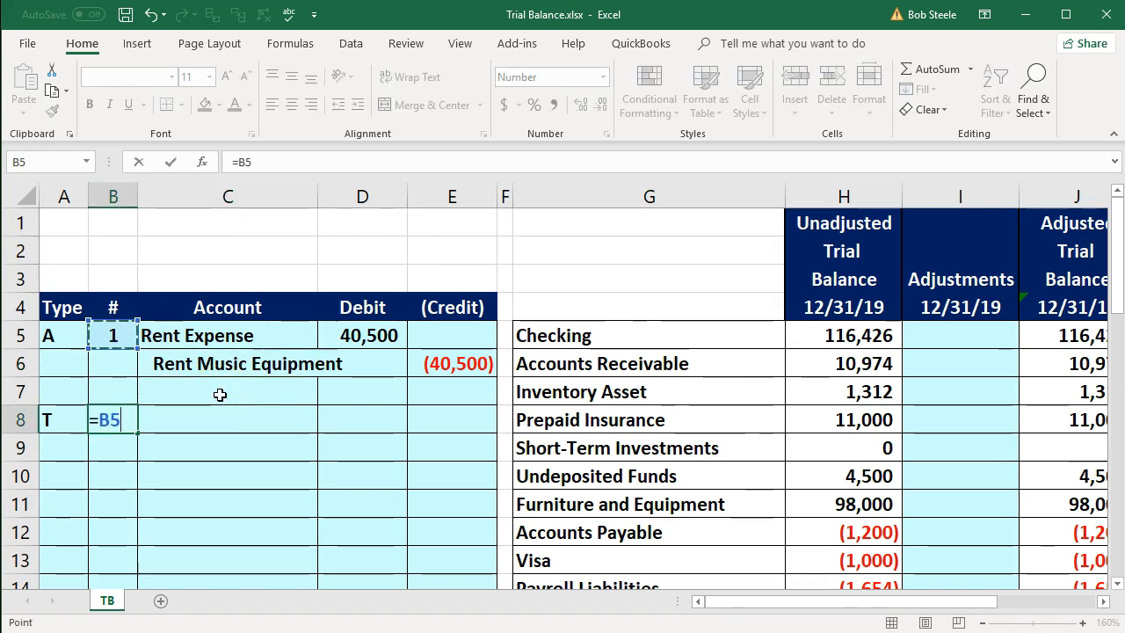
text(+2)
key(Return)
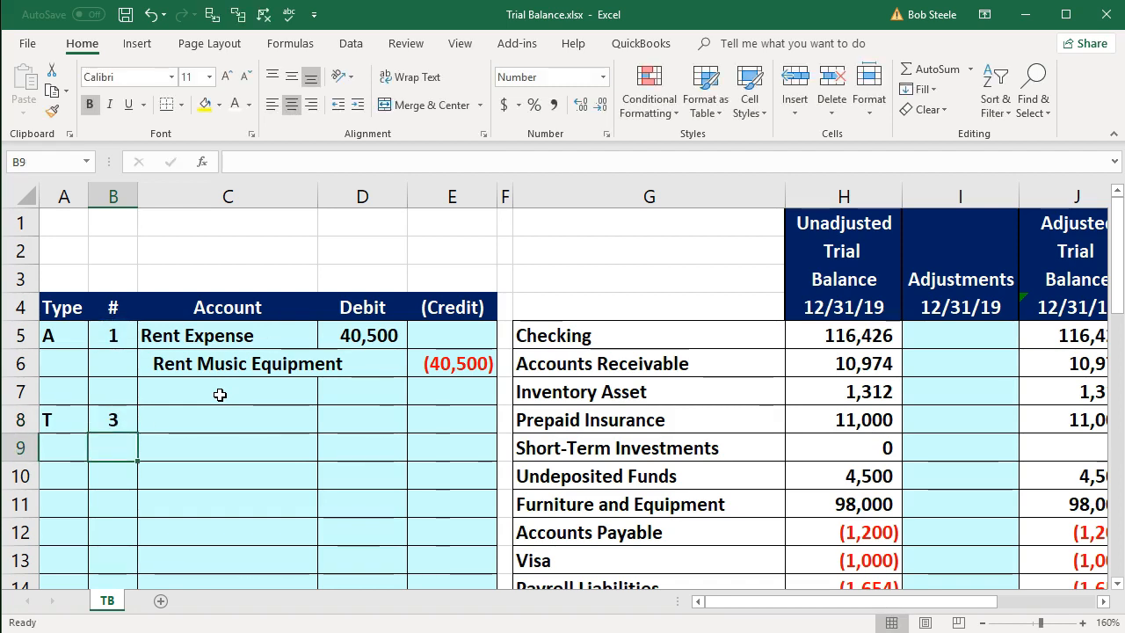
- Replace the formula in B8 with =B5+1 to number the second journal entry
key(Up)
text(=)
key(Up)
key(Up)
key(Up)
text(+)
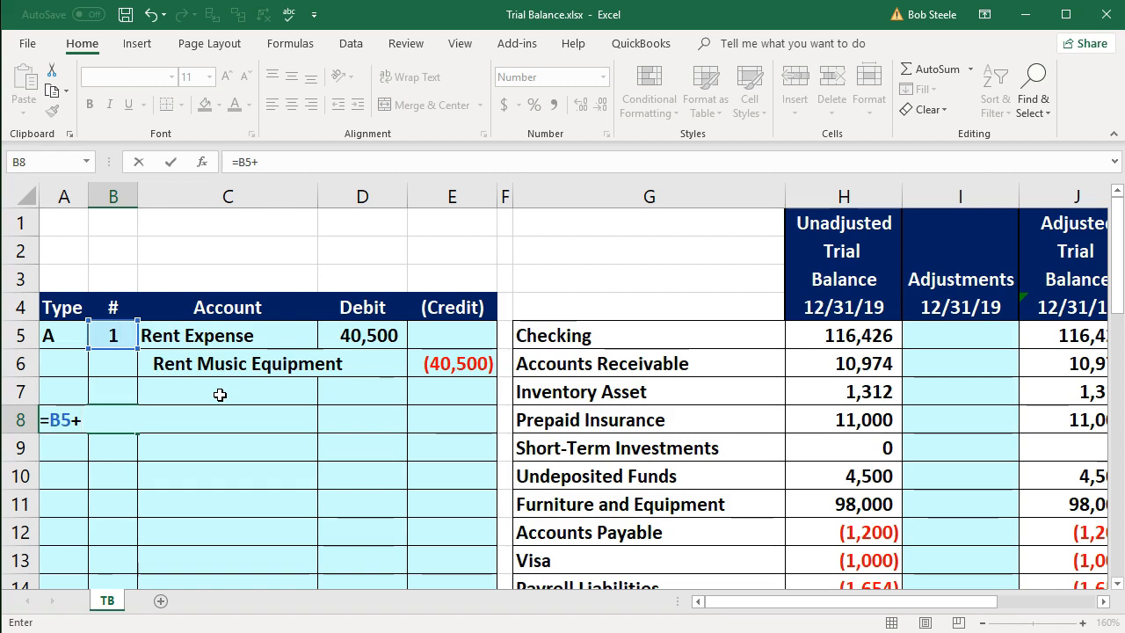
text(1)
key(Return)
- Narrow the # and Type columns of the journal entry table to fit their contents
drag(137, 201, 90, 196)
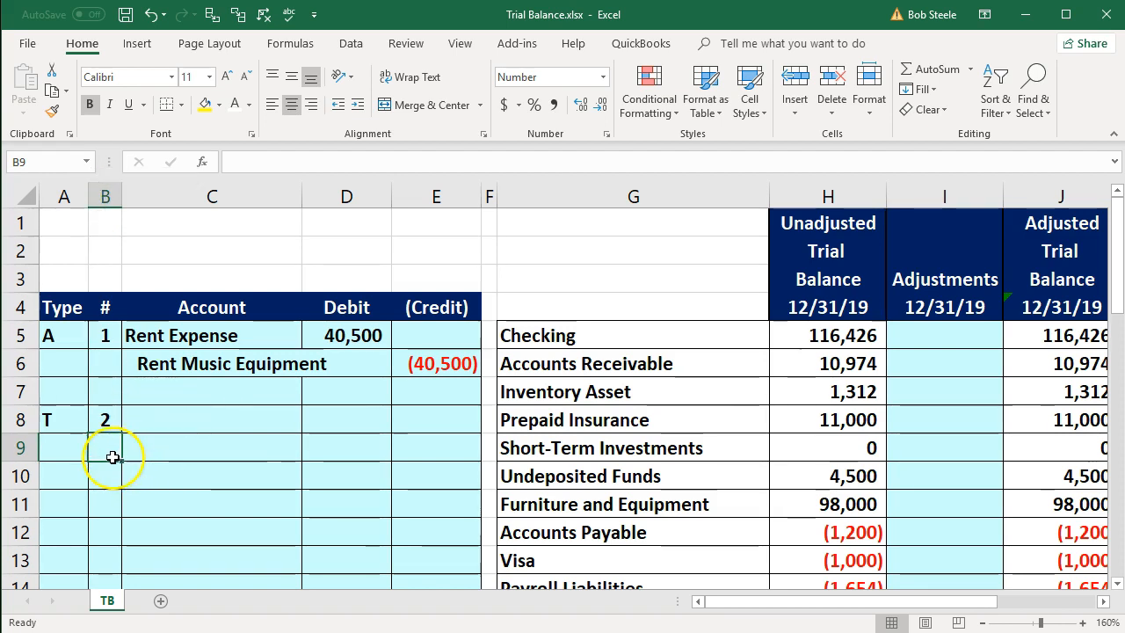
click(70, 419)
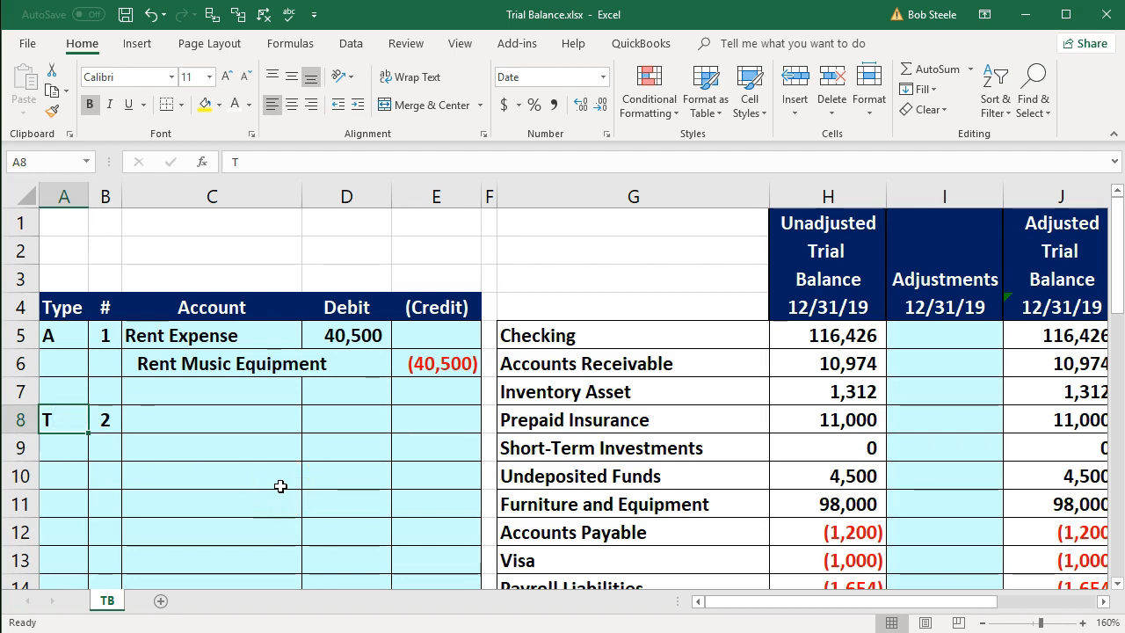
drag(88, 196, 79, 196)
- Highlight the Non Deductible Expenses account name in G39 with yellow fill
scroll(563, 500, down, 6)
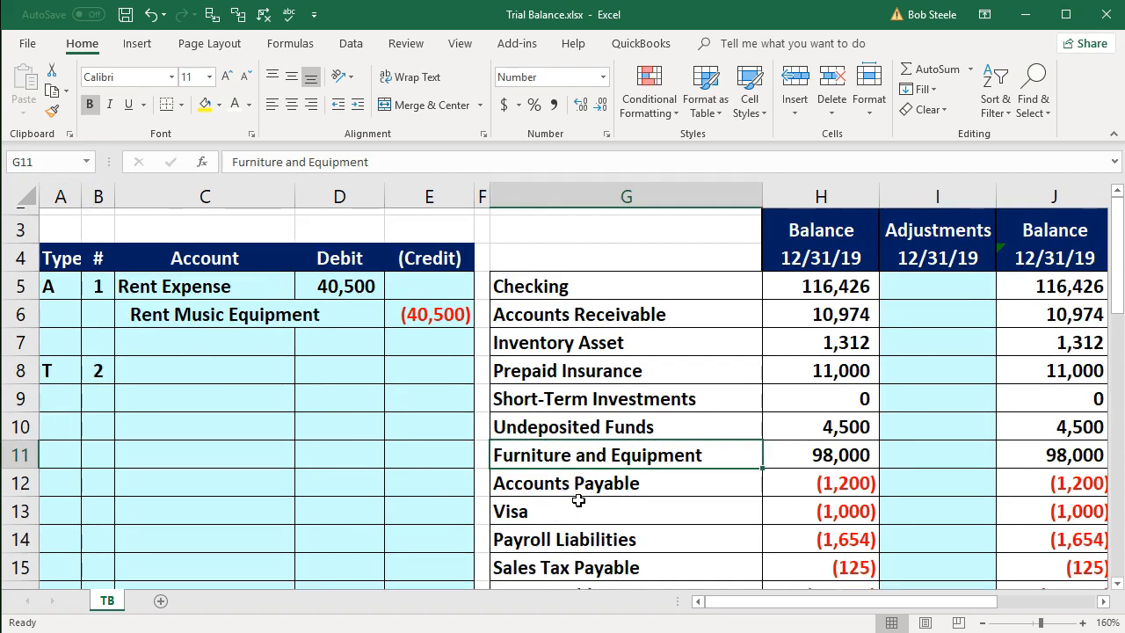
scroll(579, 500, down, 5)
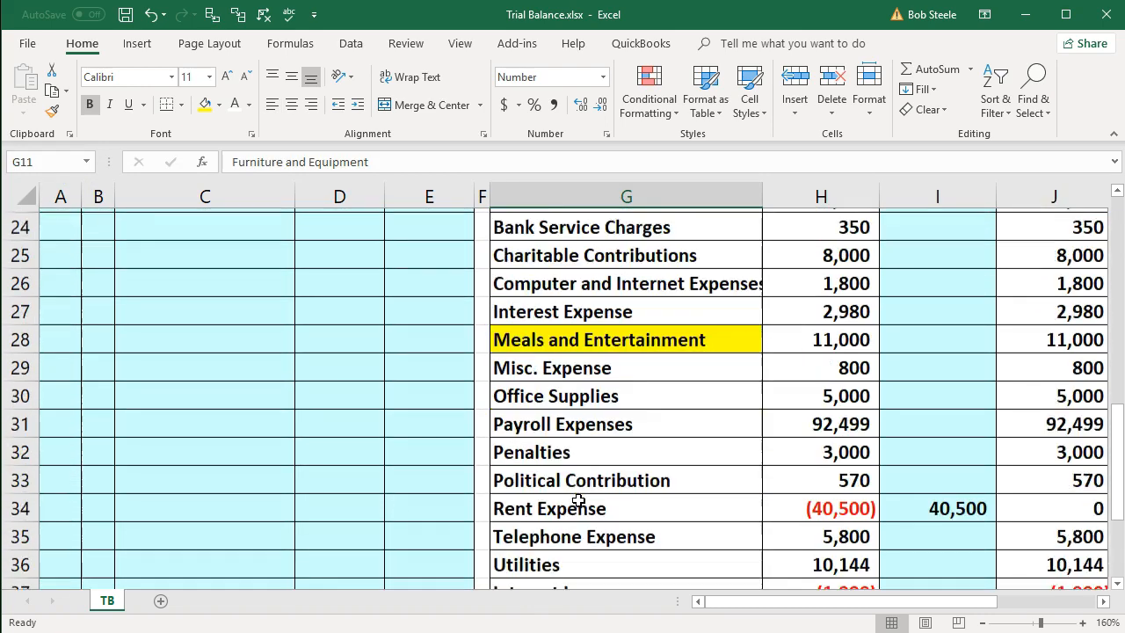
click(598, 448)
right_click(598, 448)
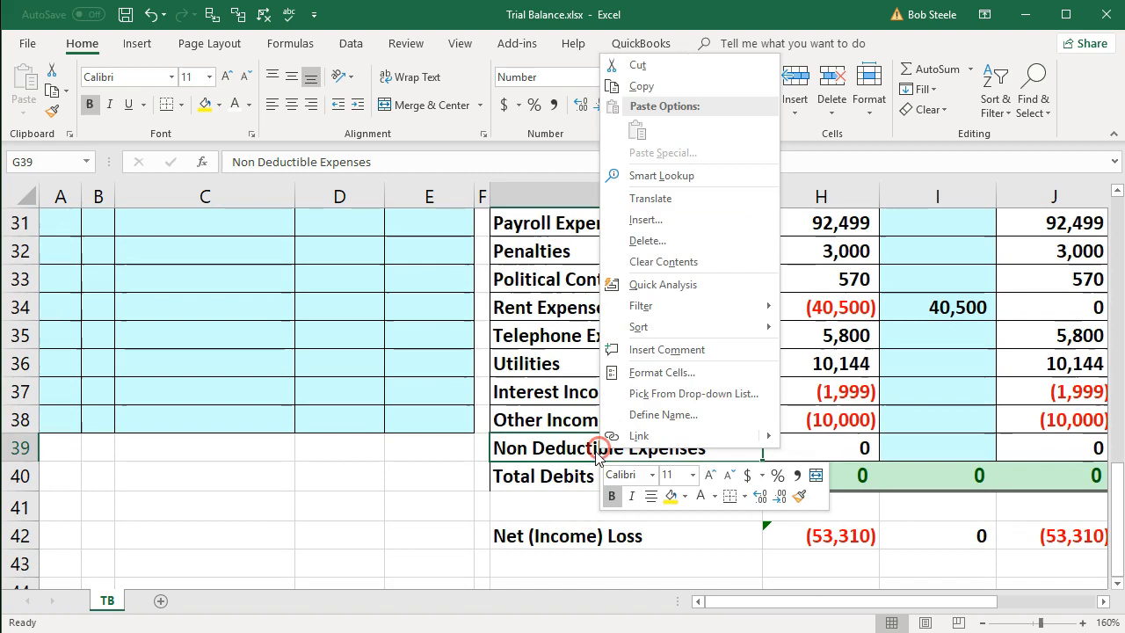
click(676, 496)
click(549, 522)
- Copy the Meals and Entertainment account name from G28 into C9 as values only and widen column C to fit it
scroll(598, 455, up, 2)
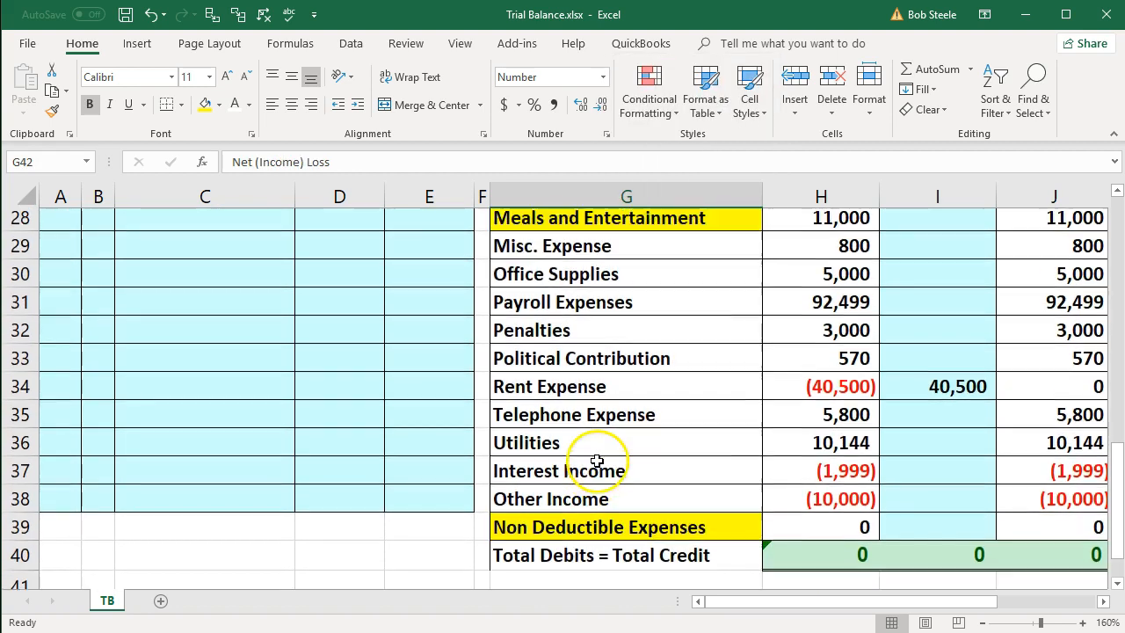
click(594, 308)
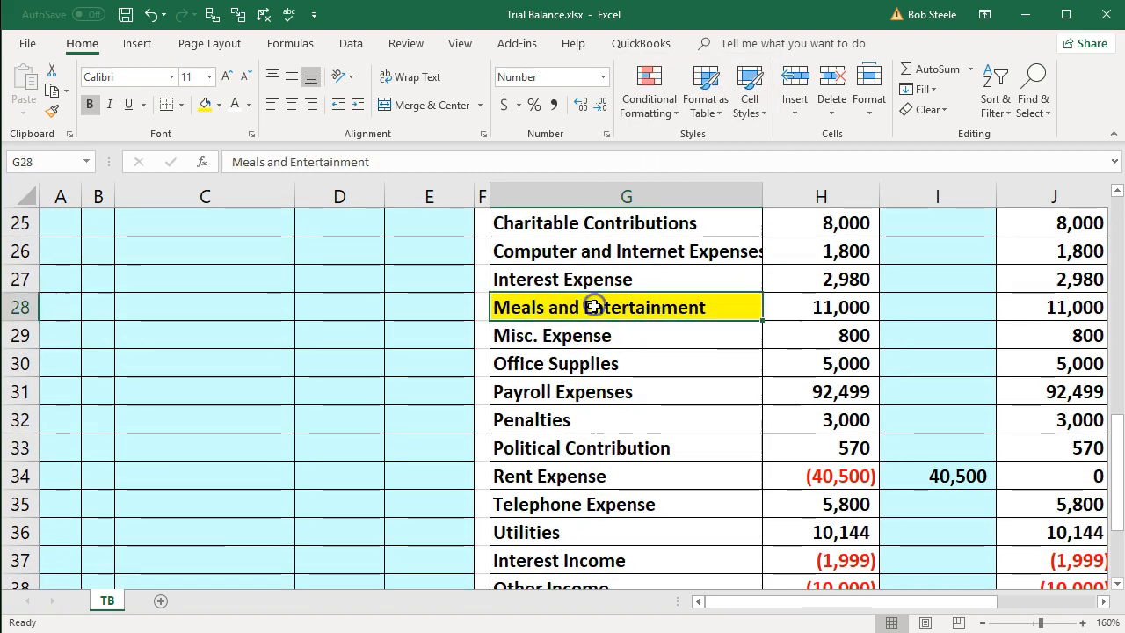
right_click(594, 306)
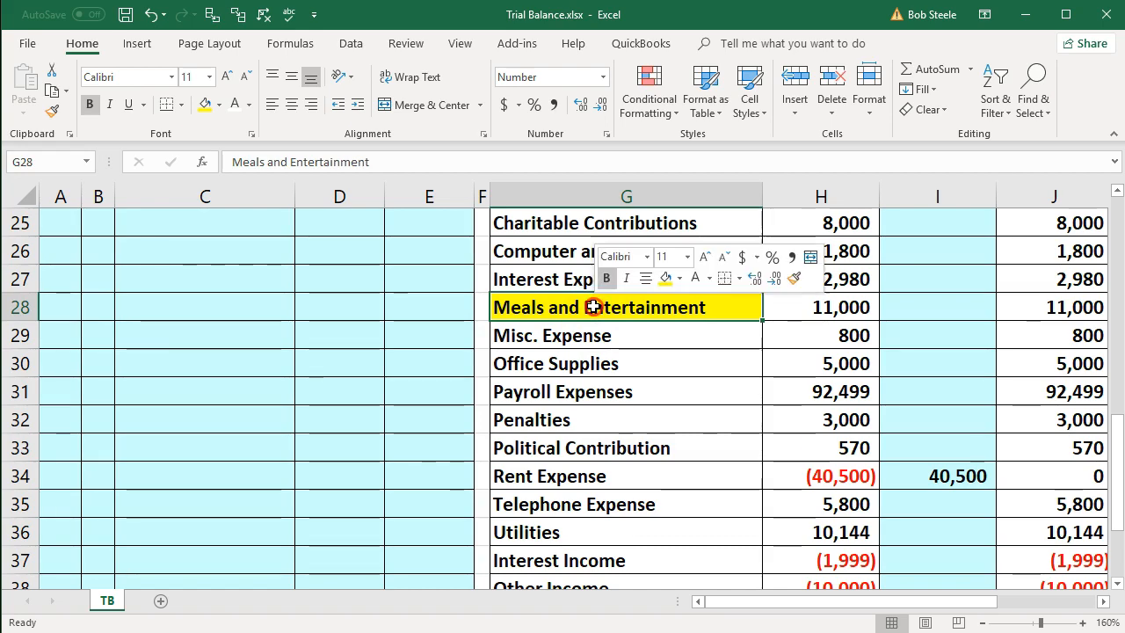
click(610, 340)
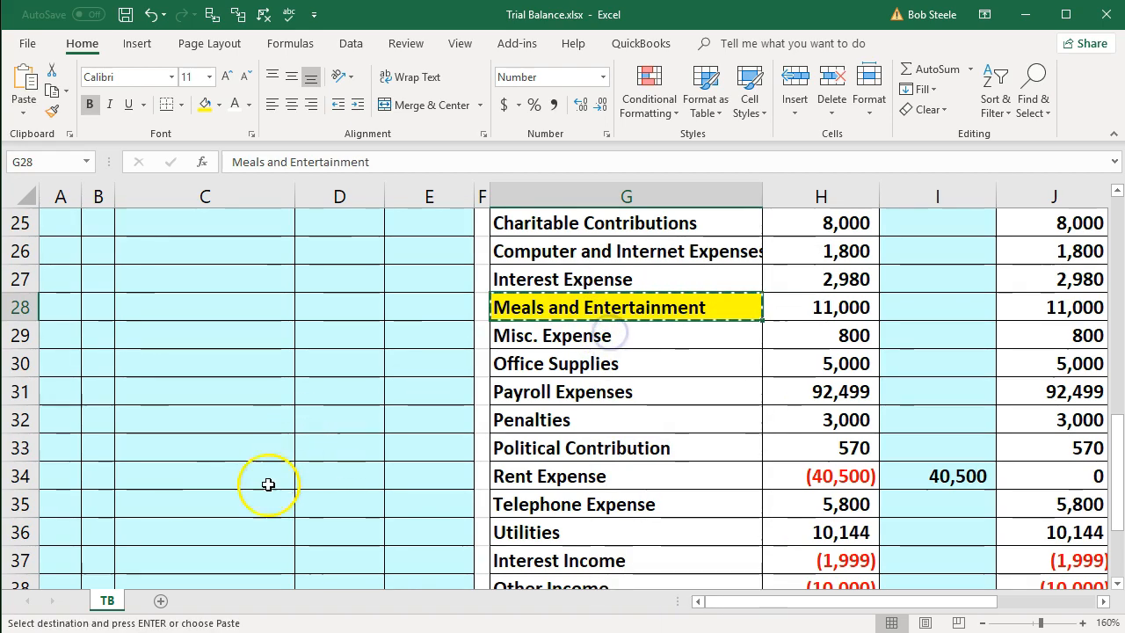
scroll(269, 482, up, 6)
scroll(269, 483, up, 2)
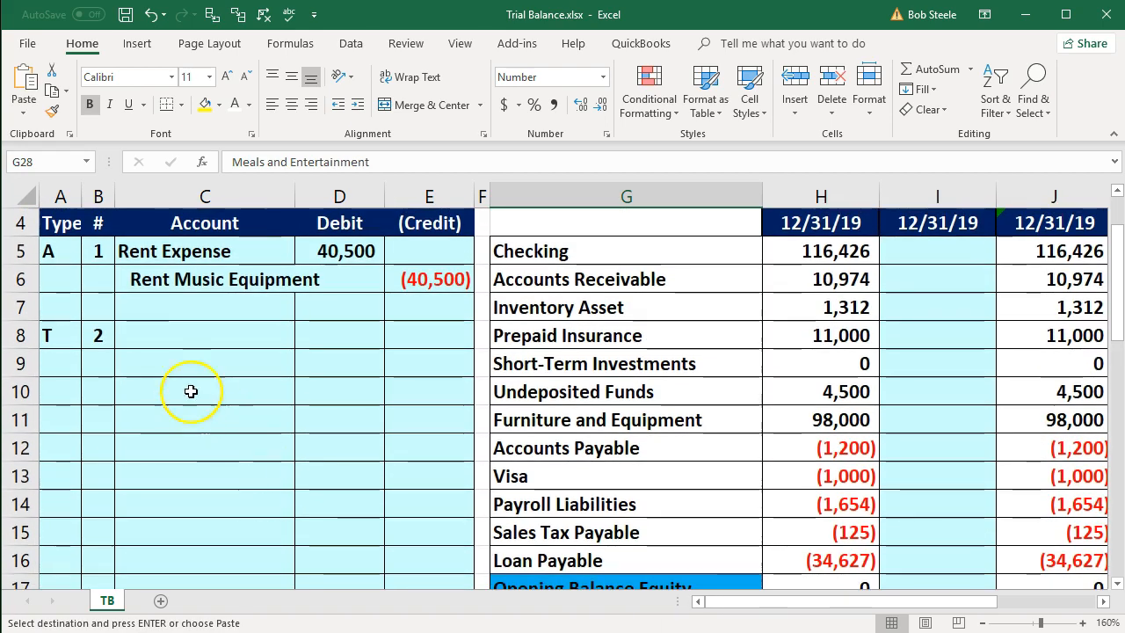
right_click(150, 359)
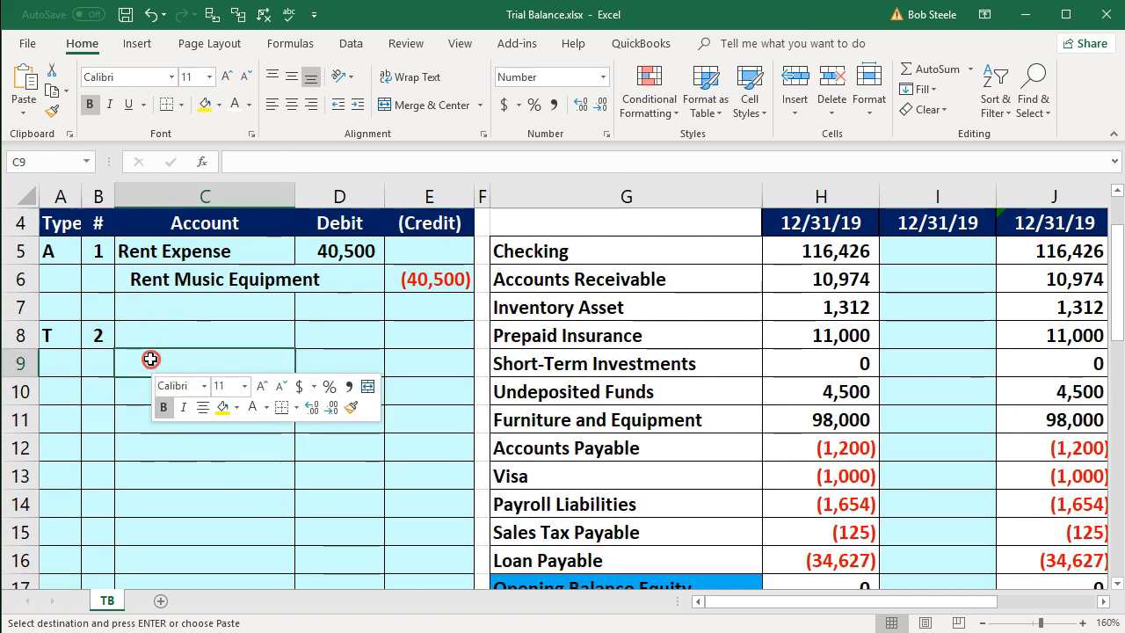
click(188, 62)
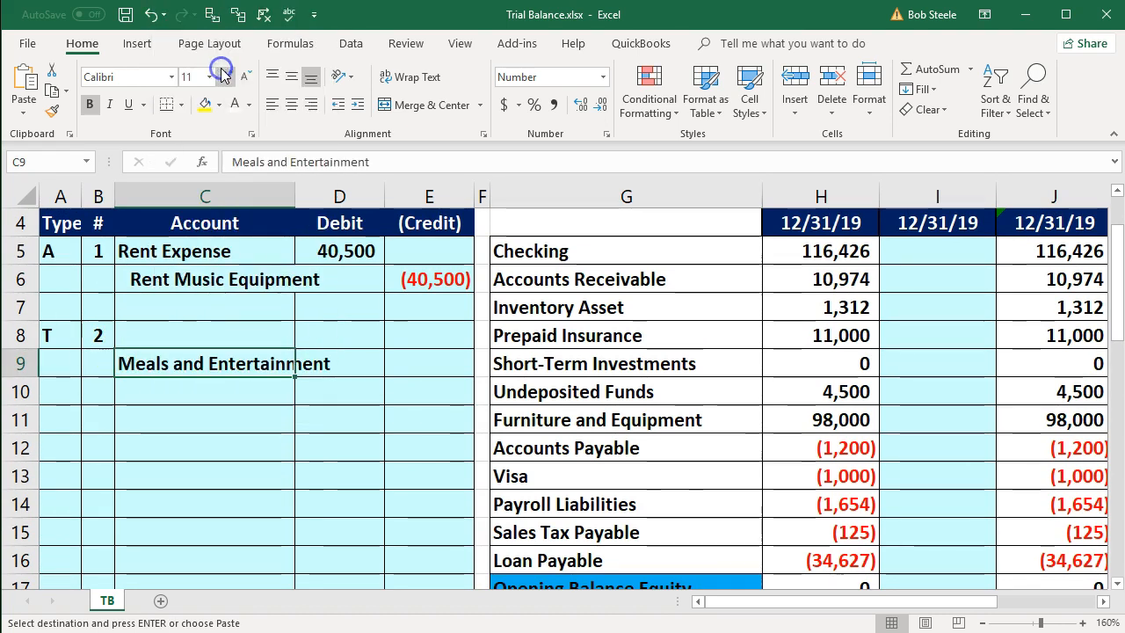
drag(298, 199, 343, 205)
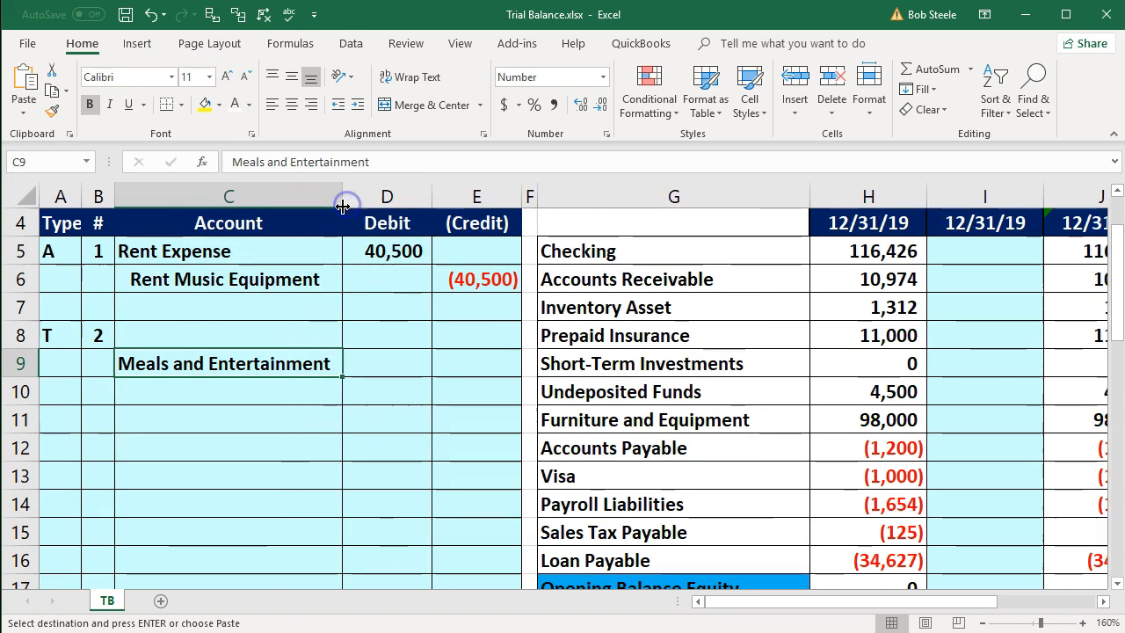
- Copy the Non Deductible Expenses account name from G39 into C8 as values only
scroll(685, 495, down, 3)
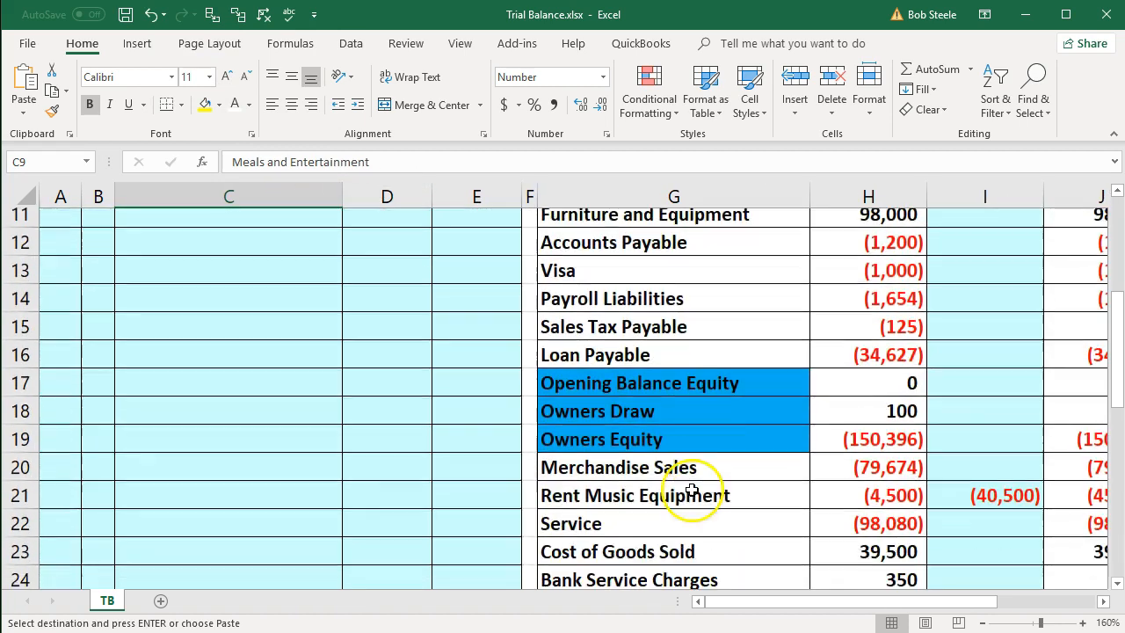
scroll(692, 491, down, 7)
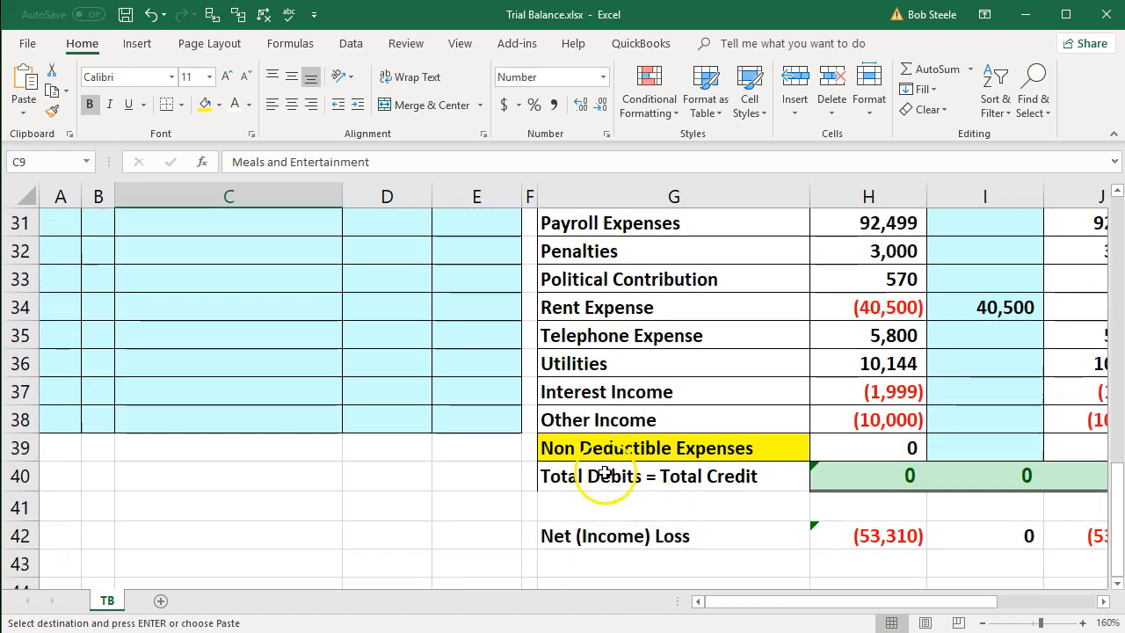
click(596, 450)
right_click(604, 450)
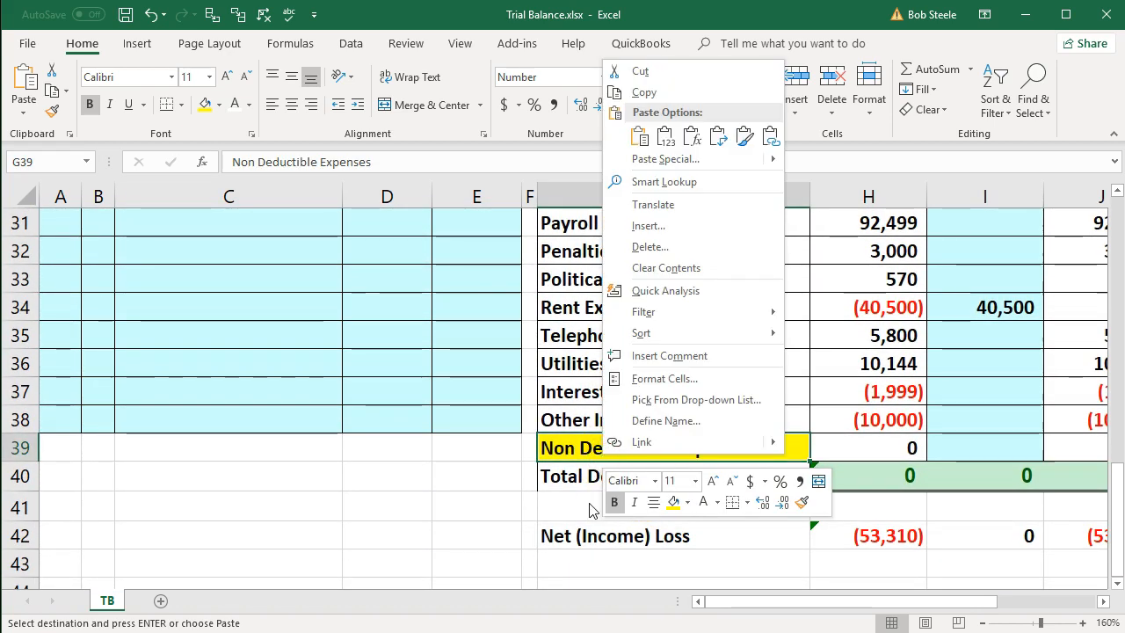
click(654, 103)
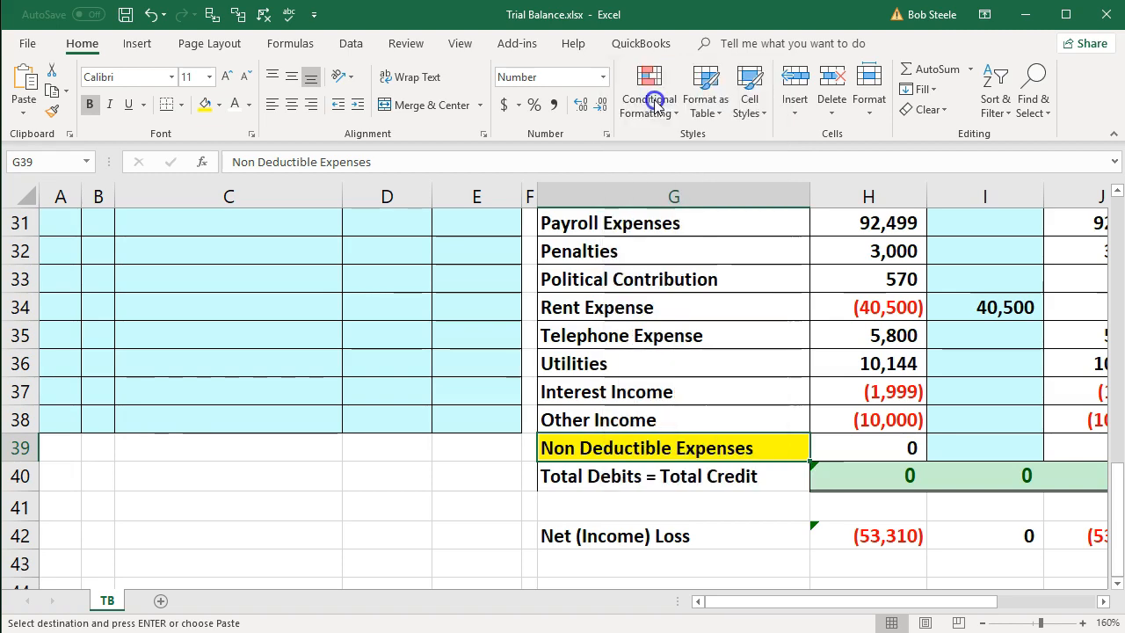
scroll(358, 363, up, 3)
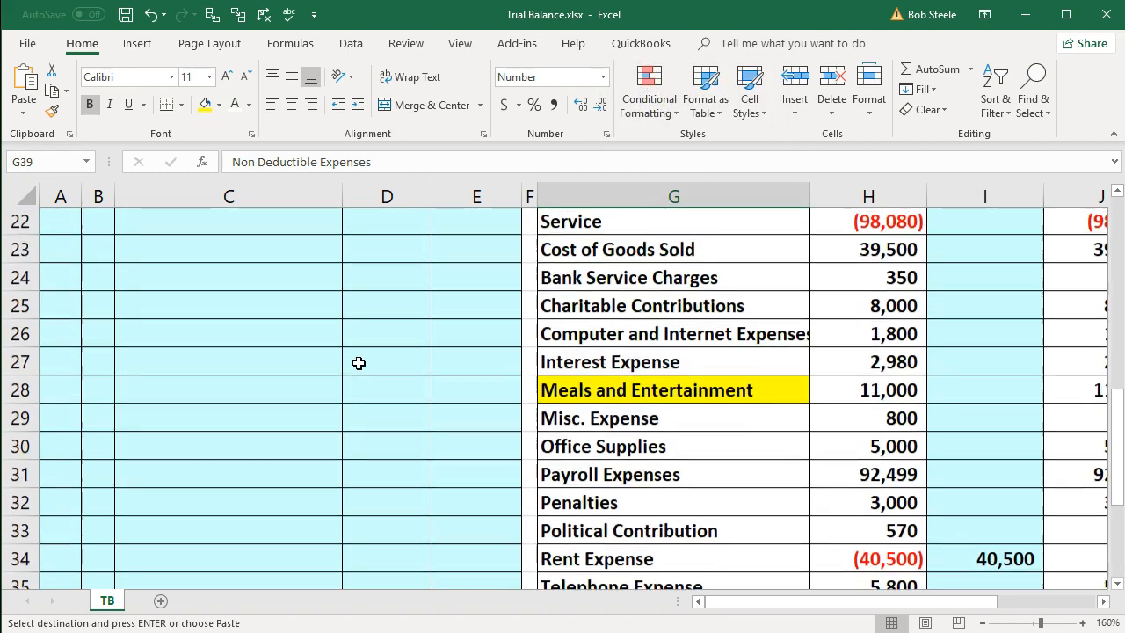
scroll(358, 363, up, 6)
click(190, 338)
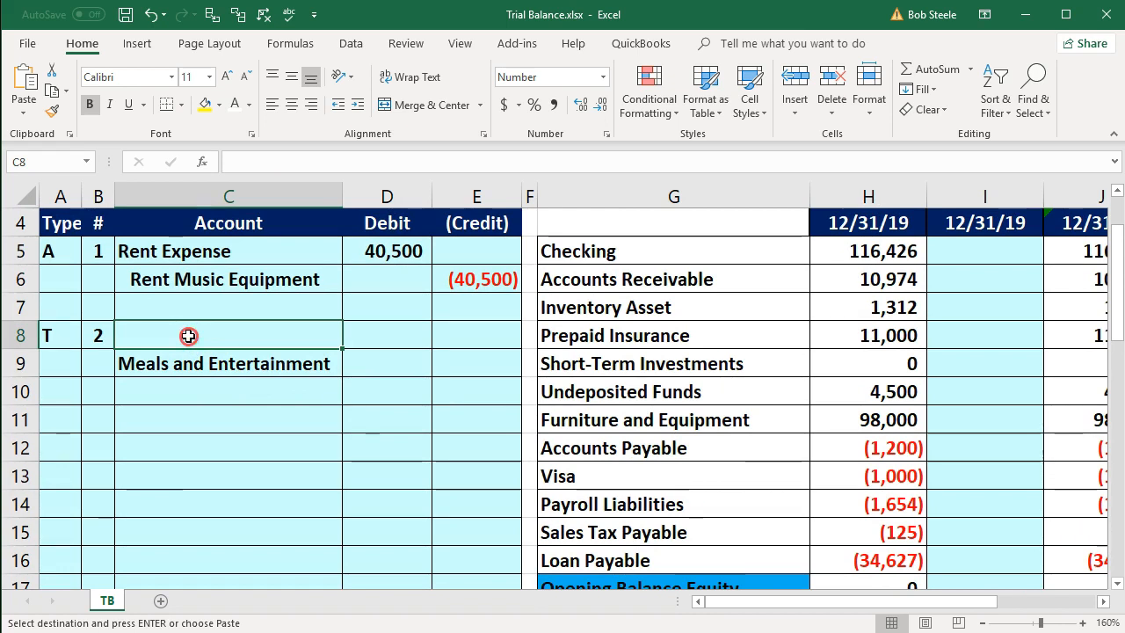
right_click(189, 335)
click(249, 410)
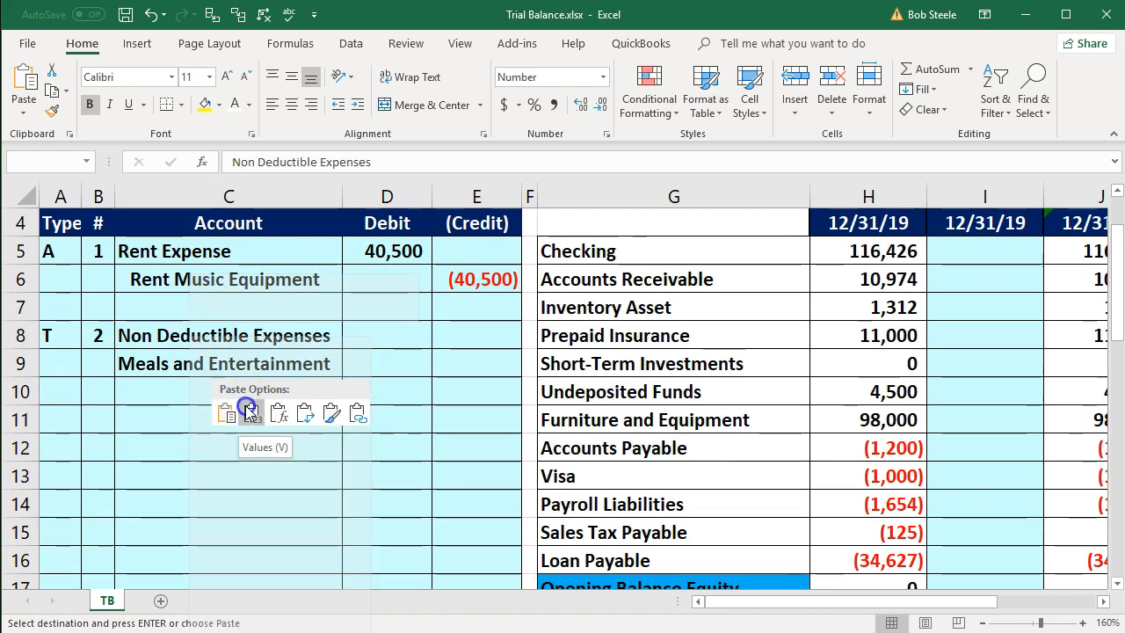
- Enter the formula =11000/2 in D8 as the debit to Non Deductible Expenses
click(377, 339)
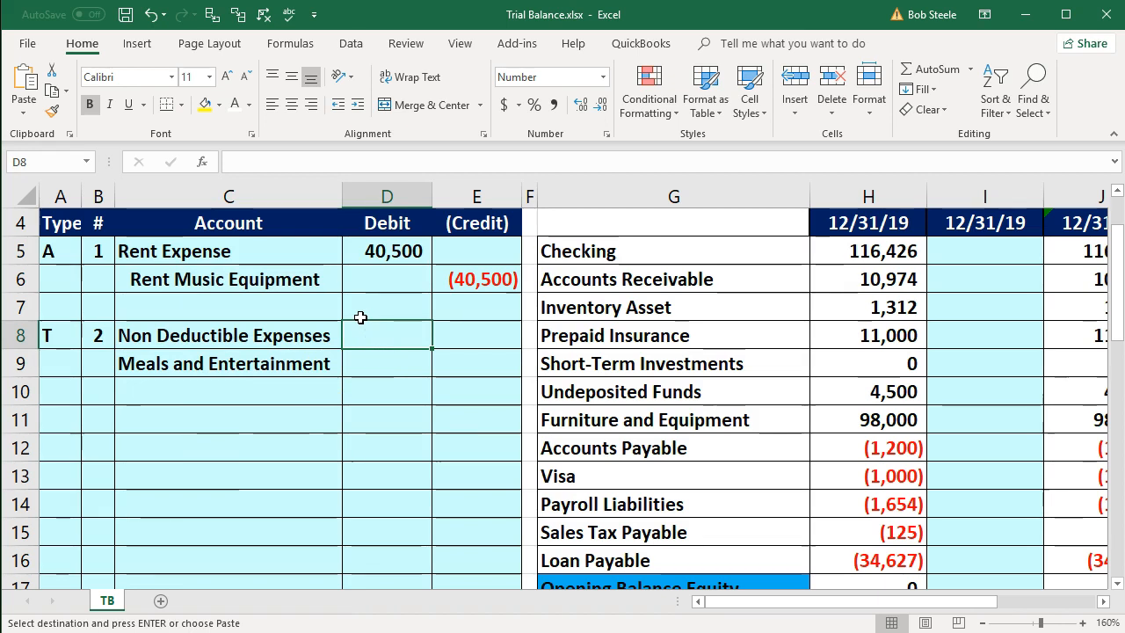
text(=11000/2)
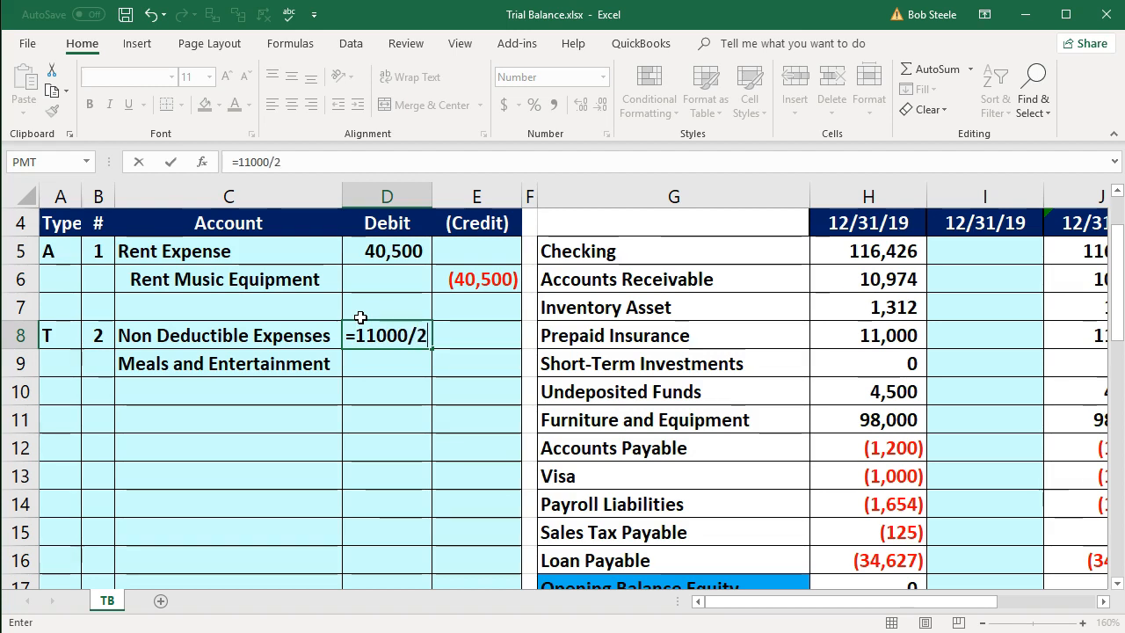
key(Return)
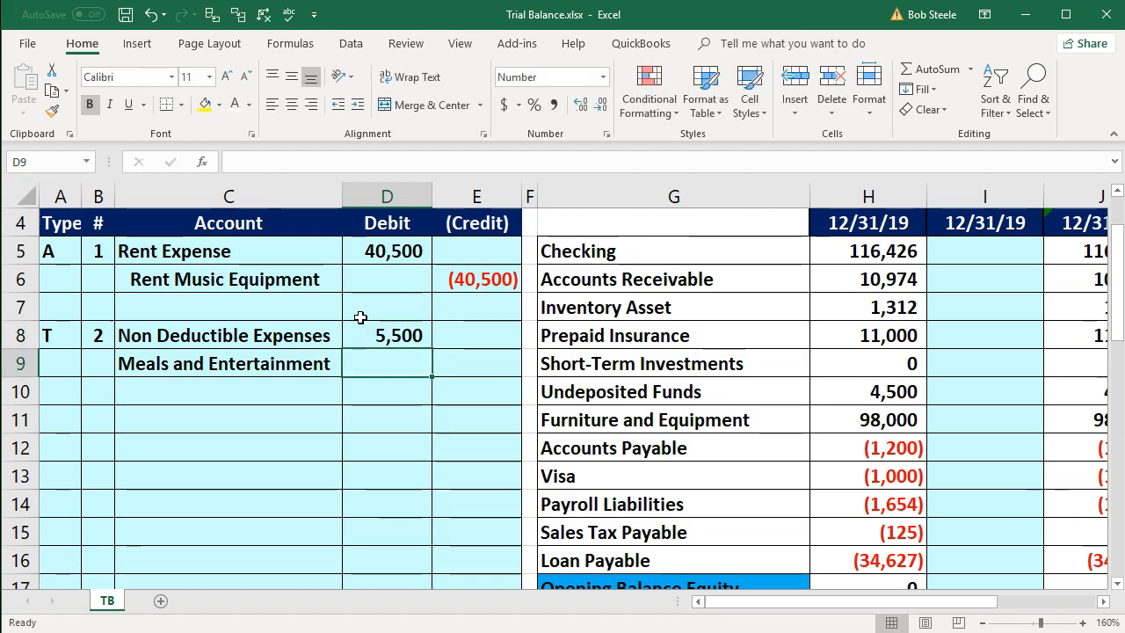
- Enter the negative of D8 in E9 as the credit and indent the Meals and Entertainment account name in C9
key(Right)
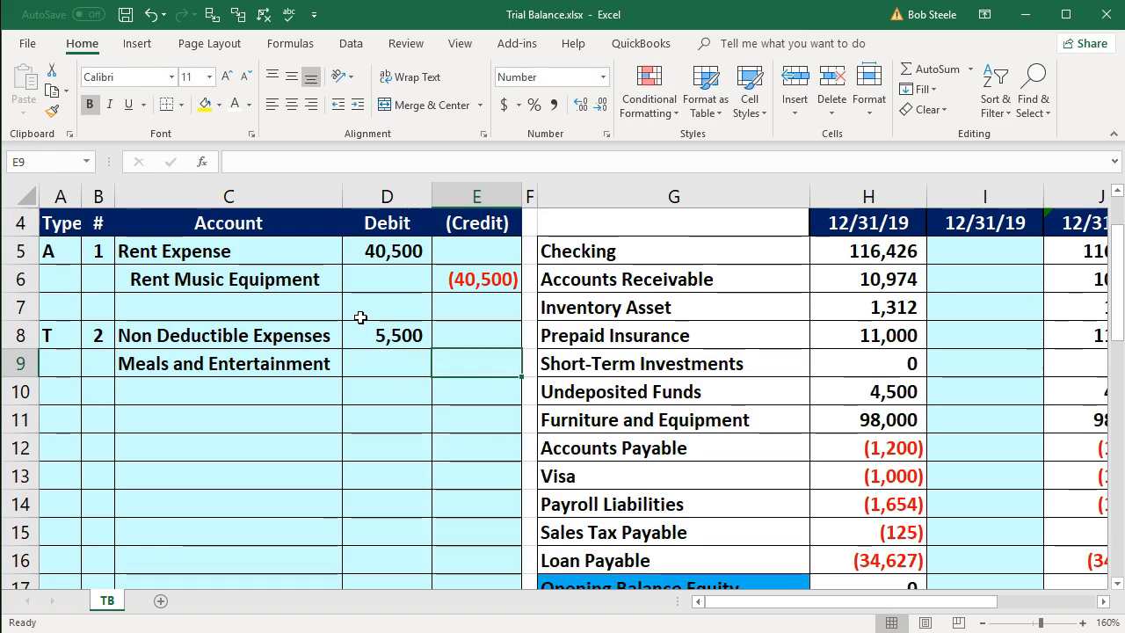
text(-)
click(381, 334)
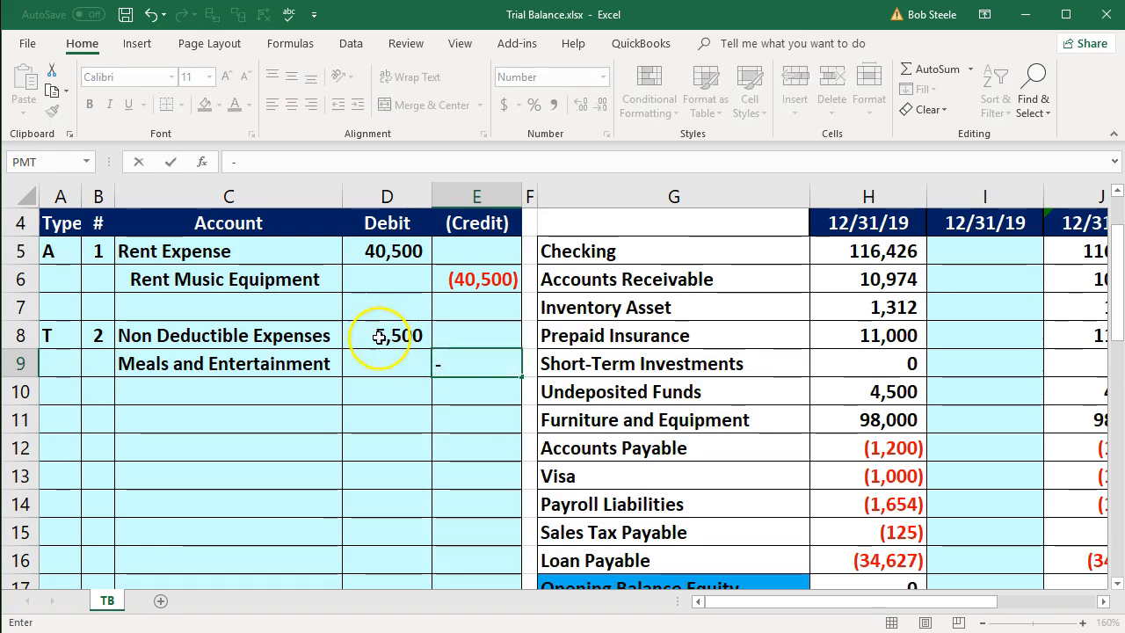
key(Return)
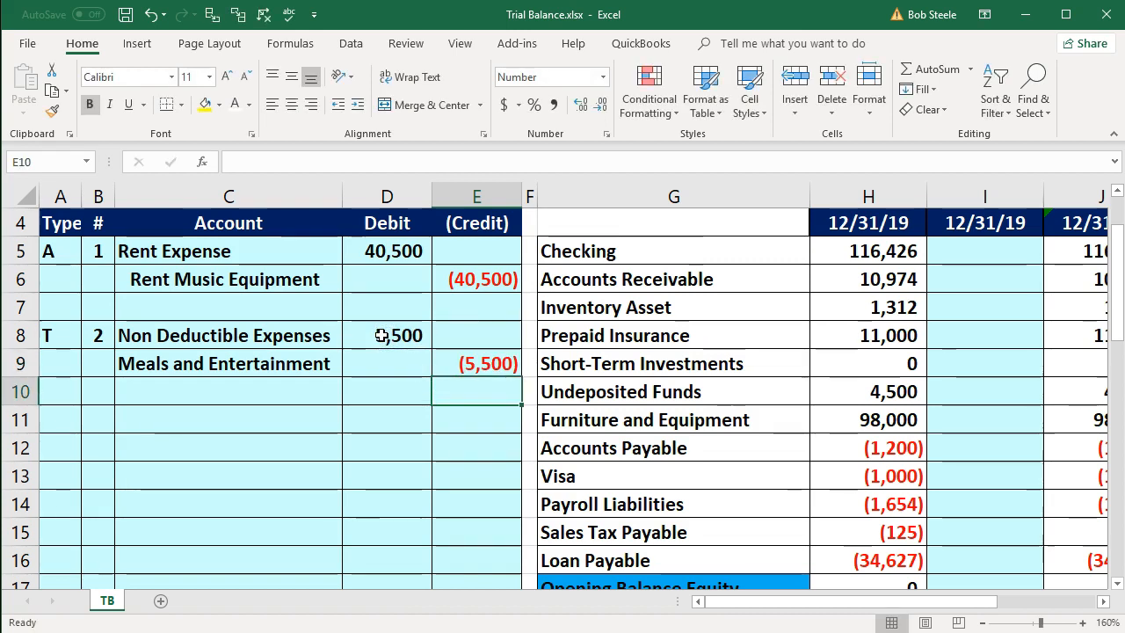
click(298, 367)
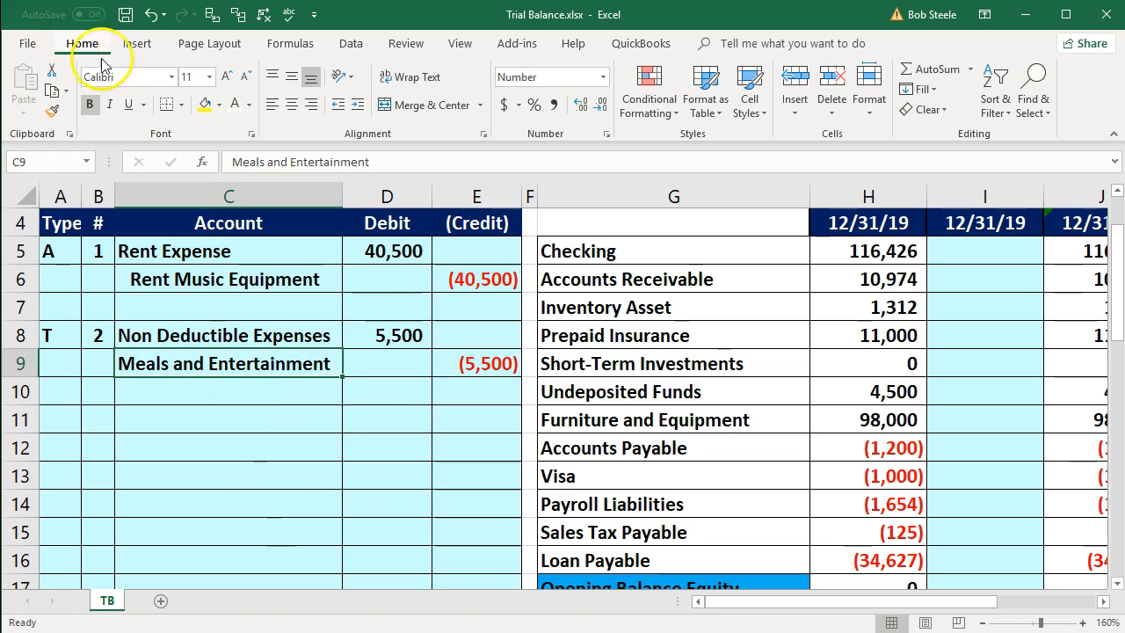
click(355, 106)
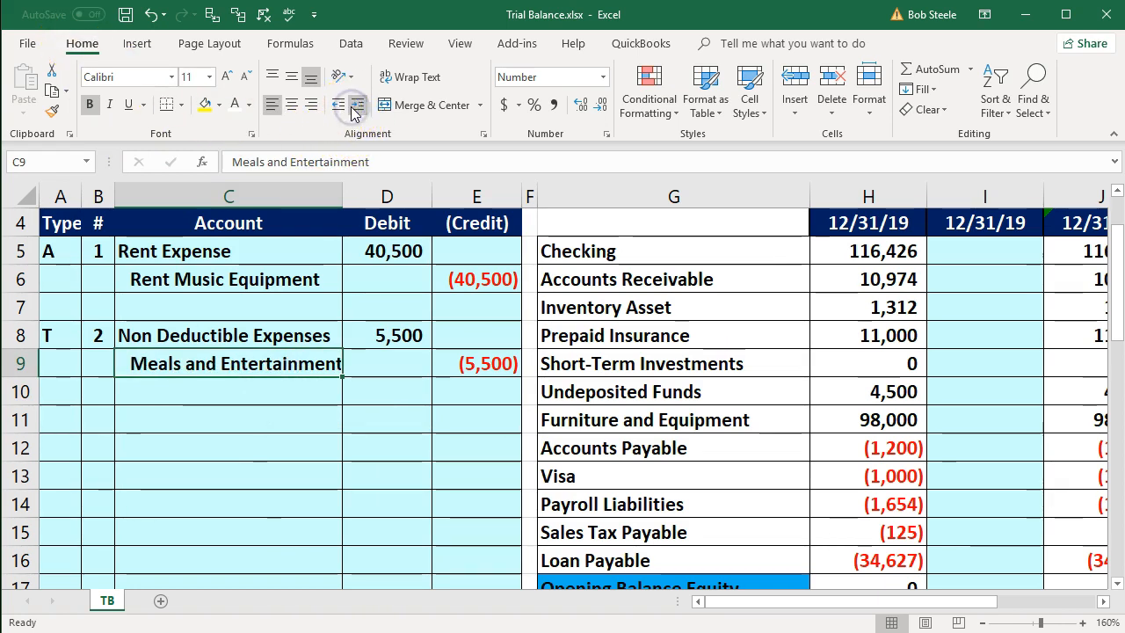
- Examine the second adjustment column of the trial balance down to the Non Deductible Expenses row at K39
click(633, 391)
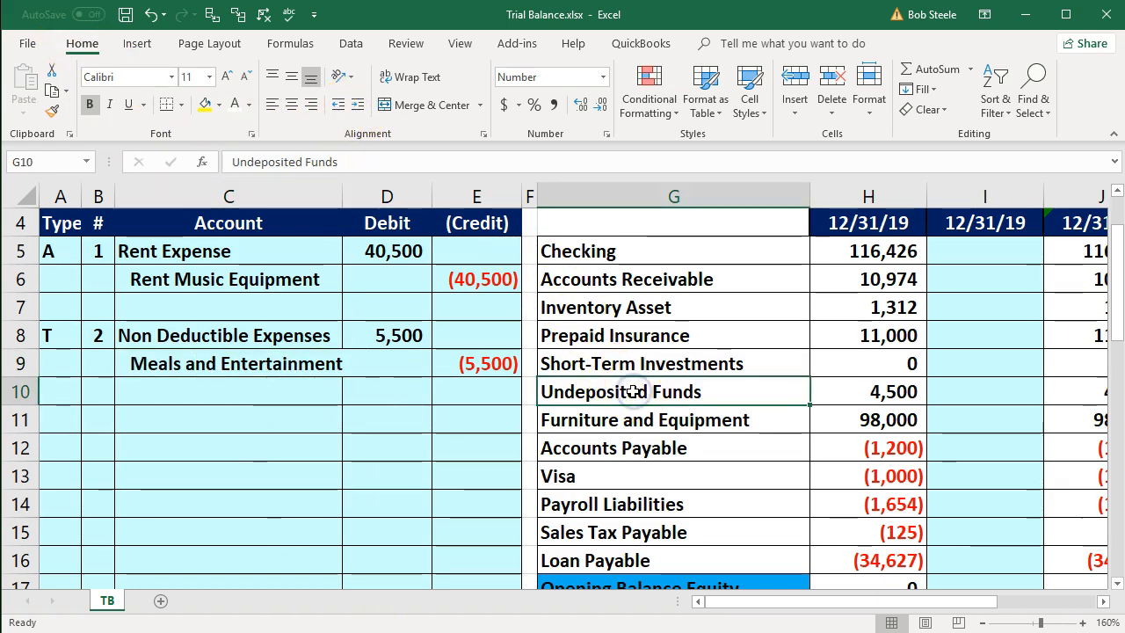
key(Right)
key(Right)
key(Right)
key(Right)
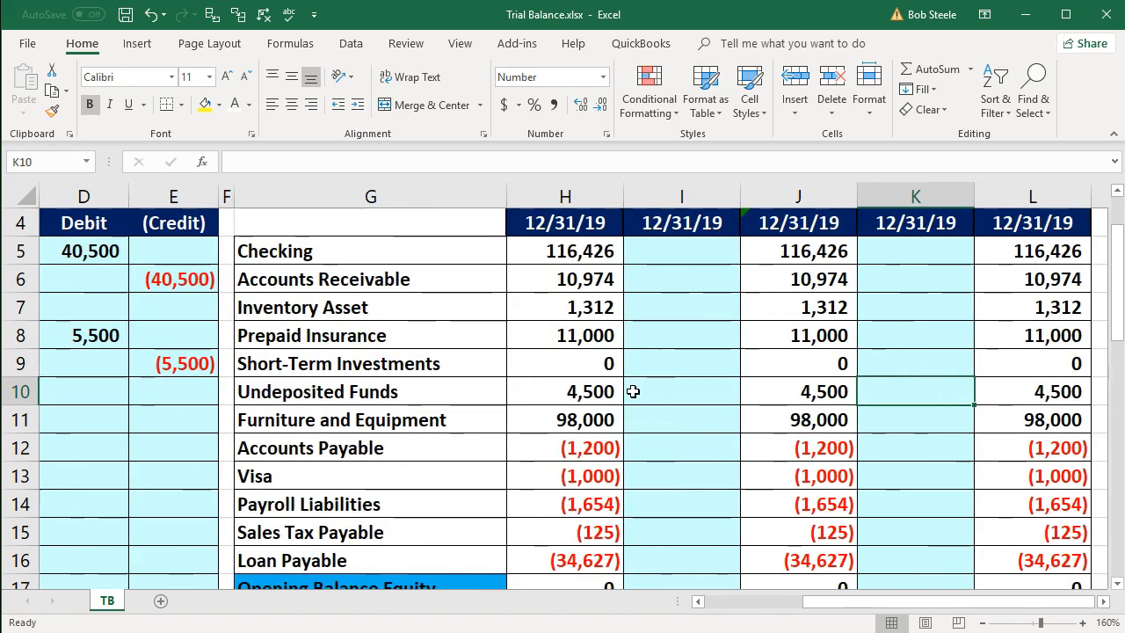
key(Left)
key(Left)
key(Left)
key(Left)
key(Left)
key(Left)
key(Left)
key(Left)
key(Left)
key(Left)
key(Right)
key(Right)
key(Right)
key(Down)
key(Down)
key(Down)
key(Down)
key(Down)
key(Down)
key(Down)
key(Down)
key(Down)
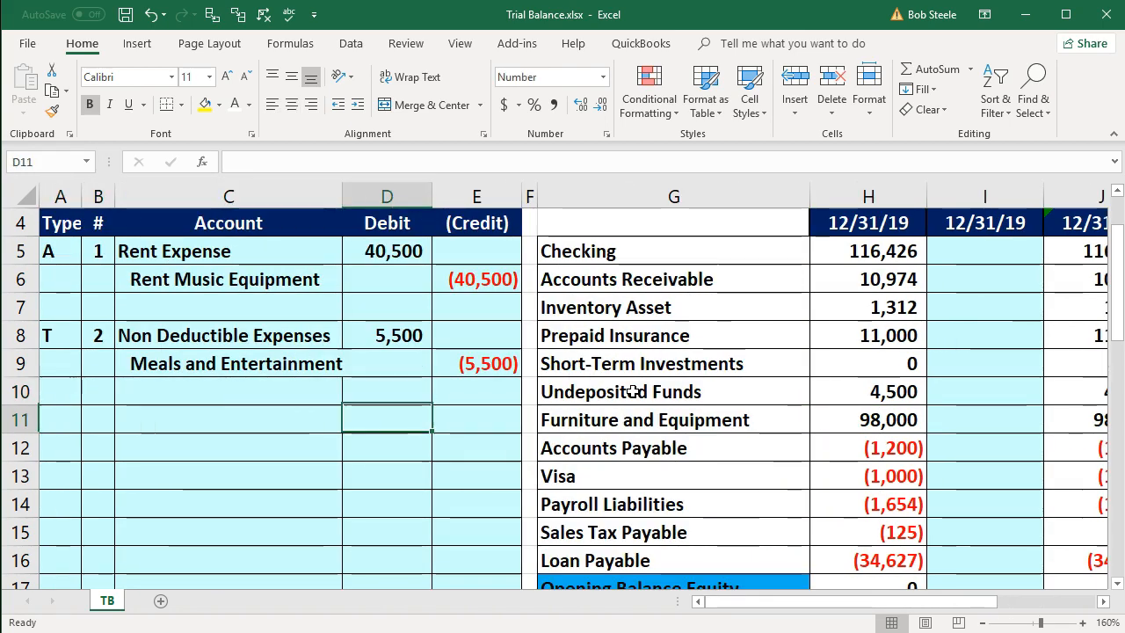
key(Down)
key(Down)
key(Down)
key(Down)
key(Down)
key(Down)
key(Down)
key(Down)
key(Down)
key(Down)
key(Down)
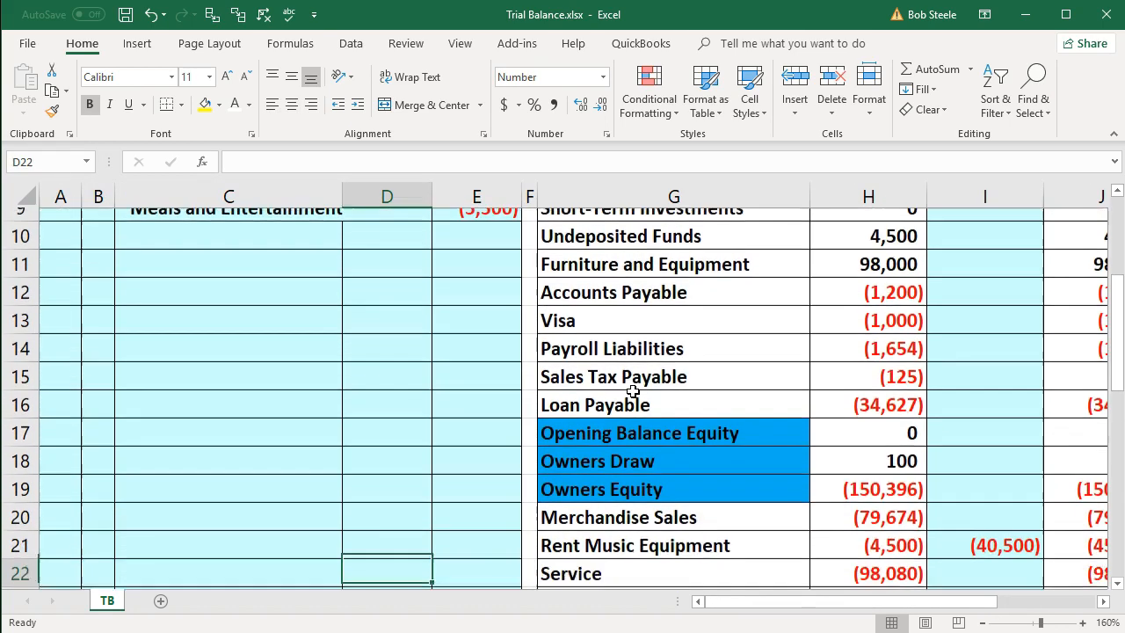
key(Down)
key(Down)
key(Down)
key(Down)
key(Down)
key(Down)
key(Down)
key(Down)
key(Down)
key(Down)
key(Down)
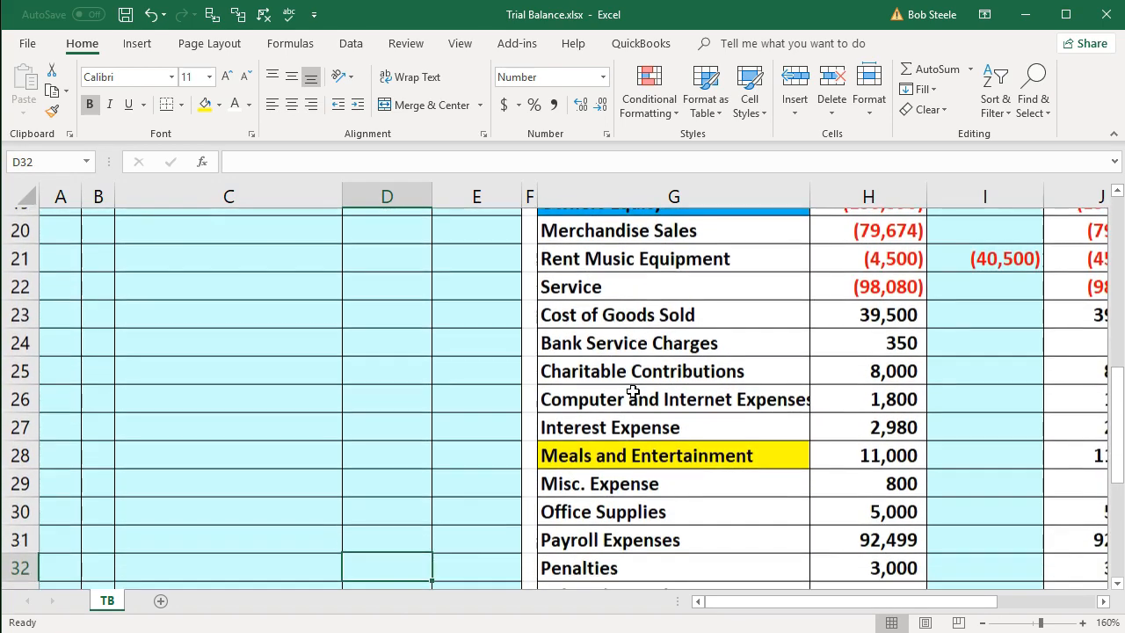
key(Up)
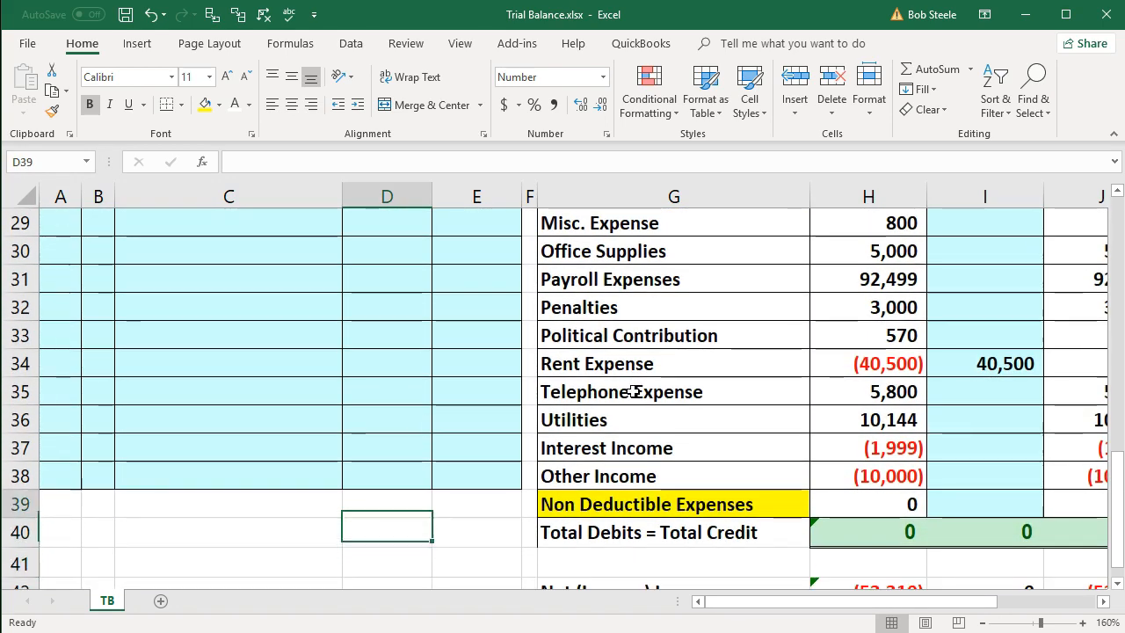
key(Up)
key(Up)
key(Right)
key(Right)
key(Right)
key(Right)
key(Down)
key(Right)
key(Right)
key(Right)
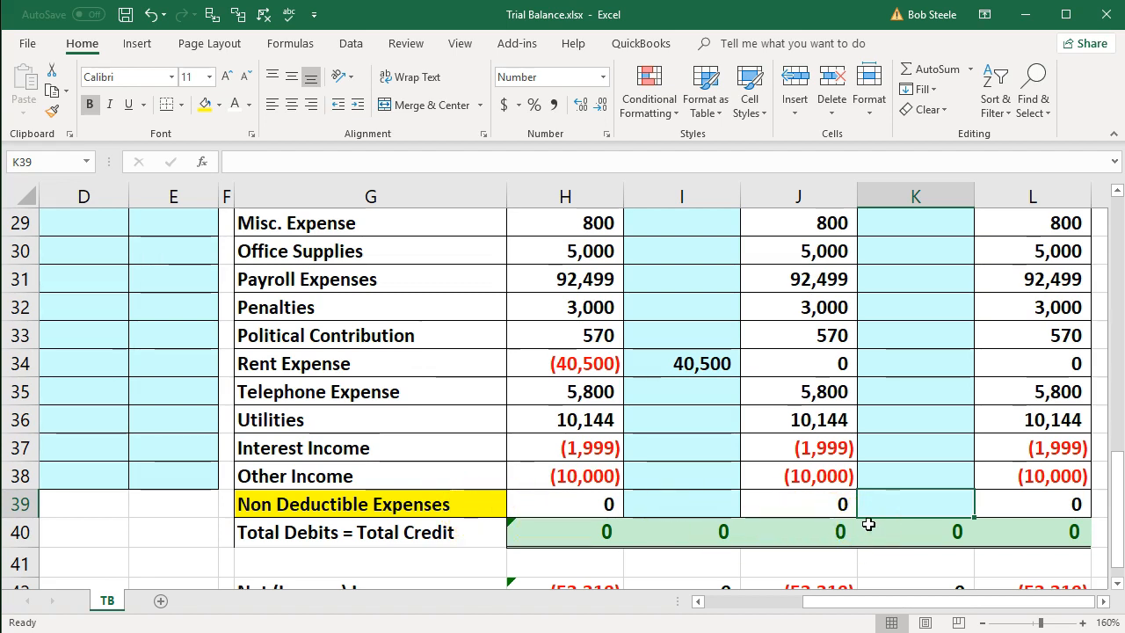
- Rename the Non Deductible Expenses account in G39 to "Non Deductible Meal & Ent."
click(456, 504)
key(F2)
key(BackSpace)
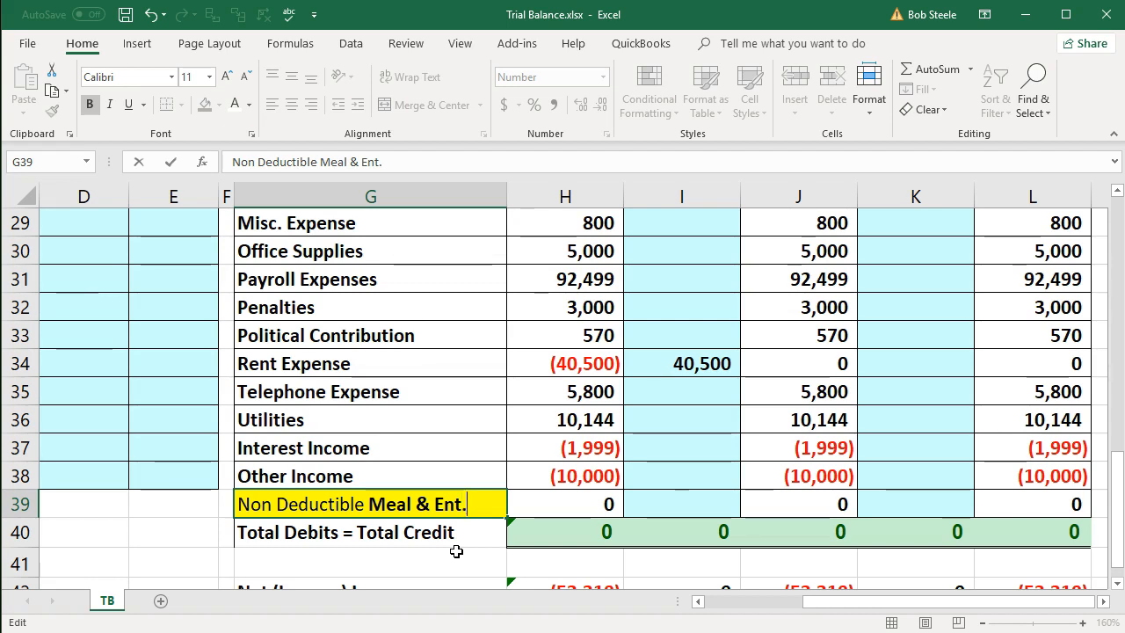
key(Return)
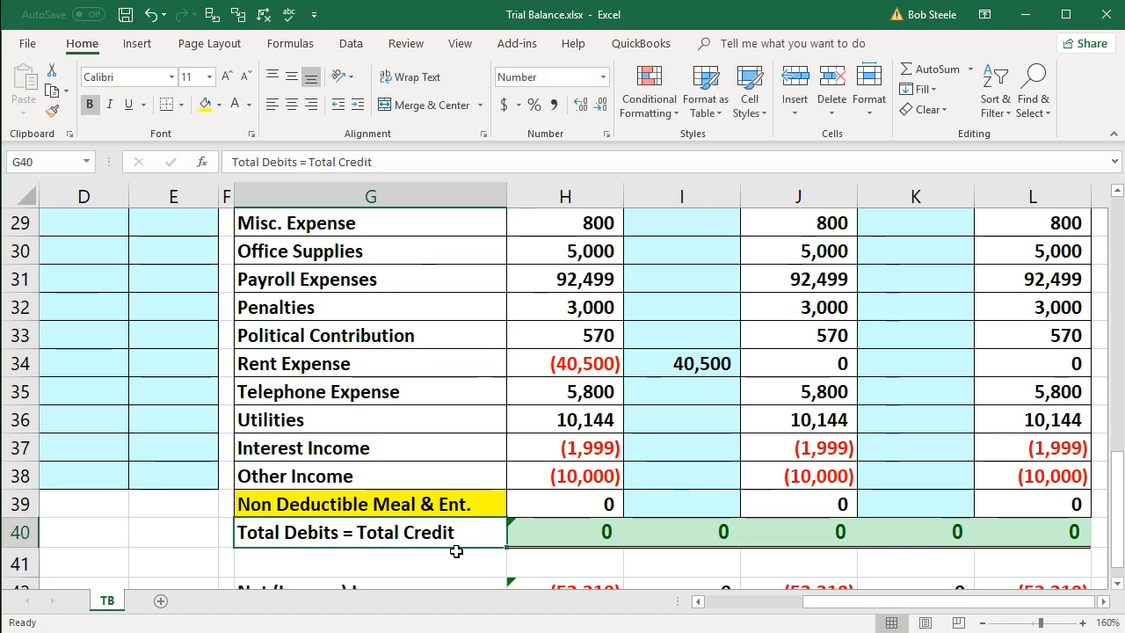
click(899, 507)
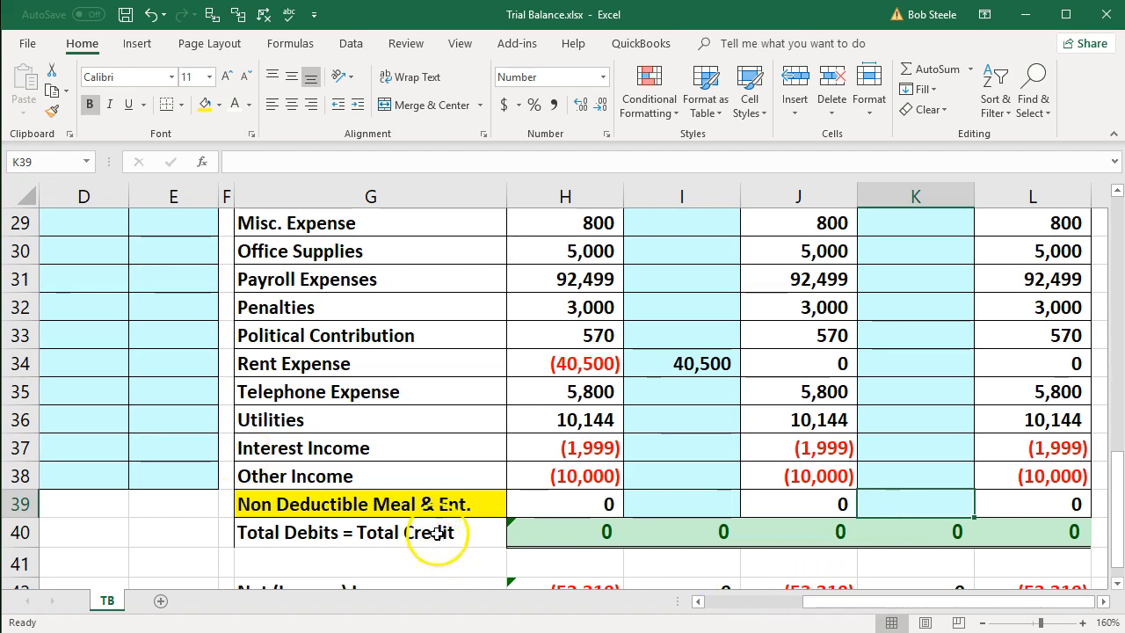
- Copy the account name from G39 into C8 of the journal entry as values only, and widen column C to fit it
click(428, 508)
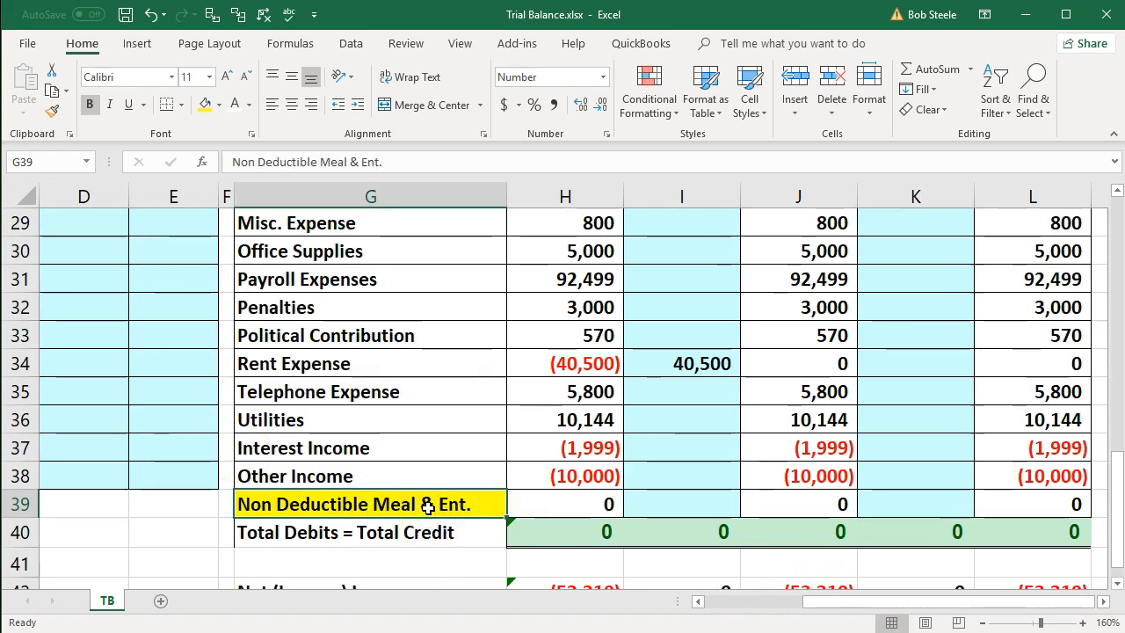
key(ctrl+c)
drag(828, 602, 665, 593)
scroll(334, 486, up, 9)
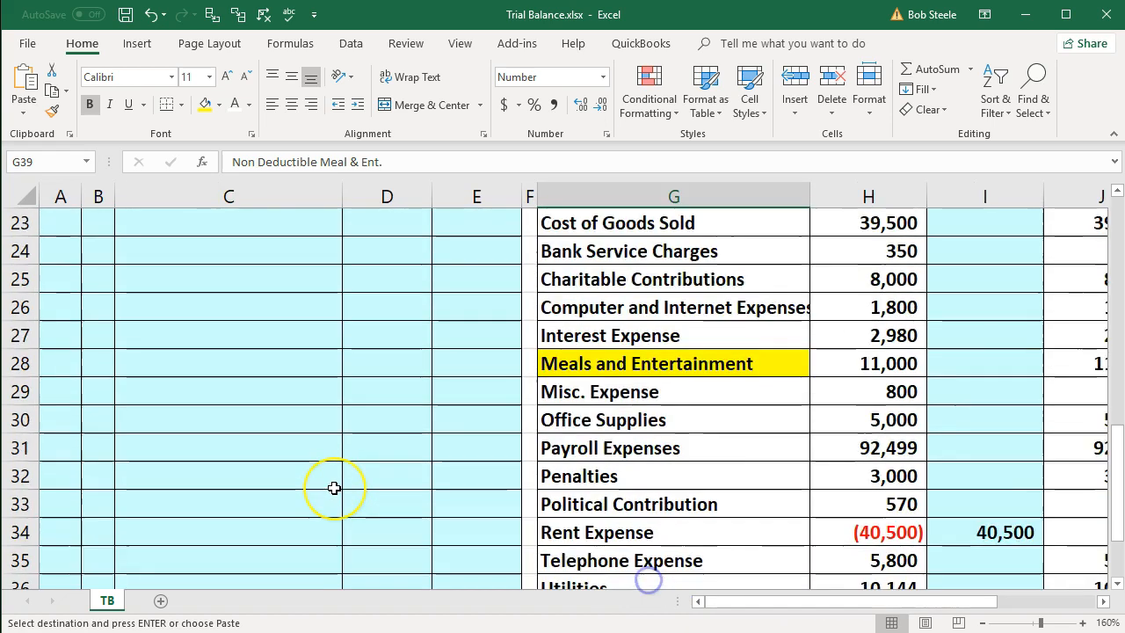
click(253, 420)
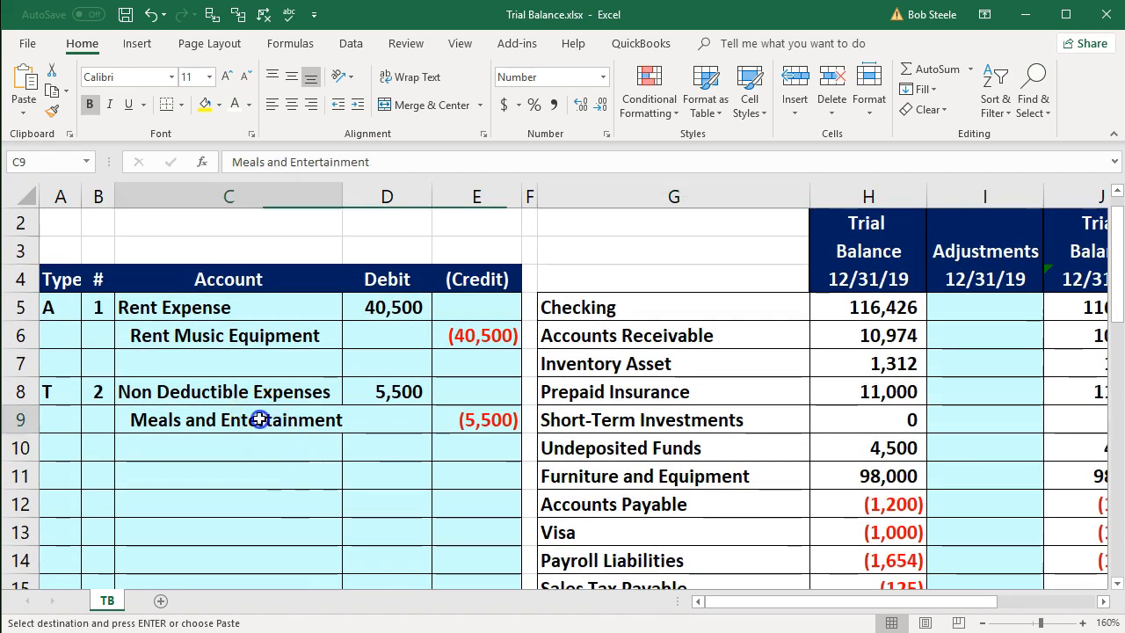
click(228, 394)
right_click(228, 394)
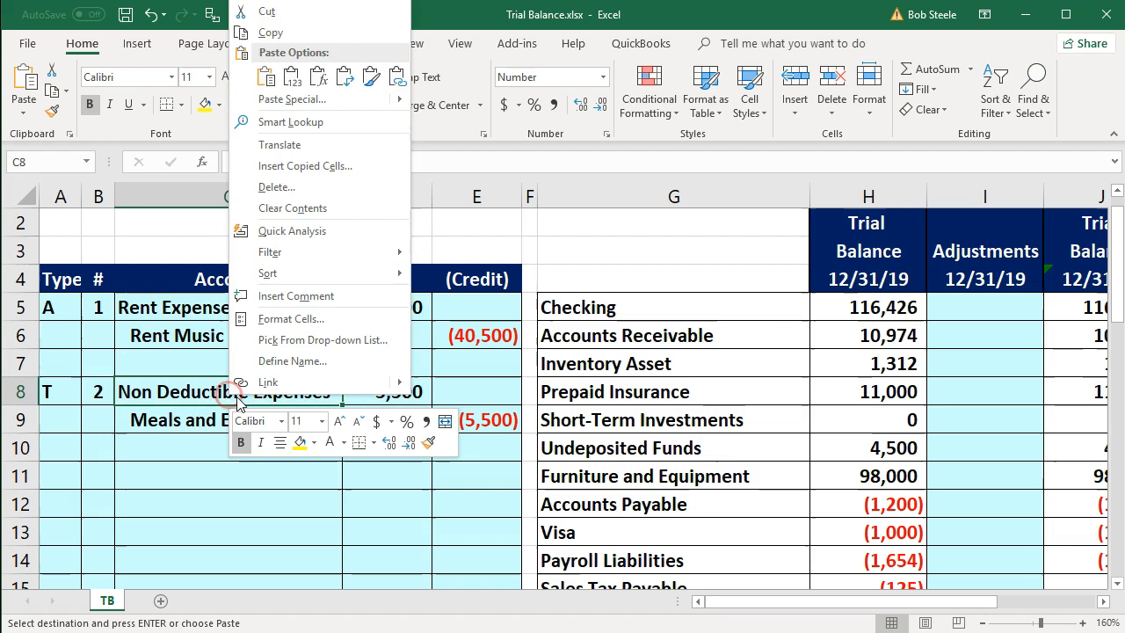
click(293, 79)
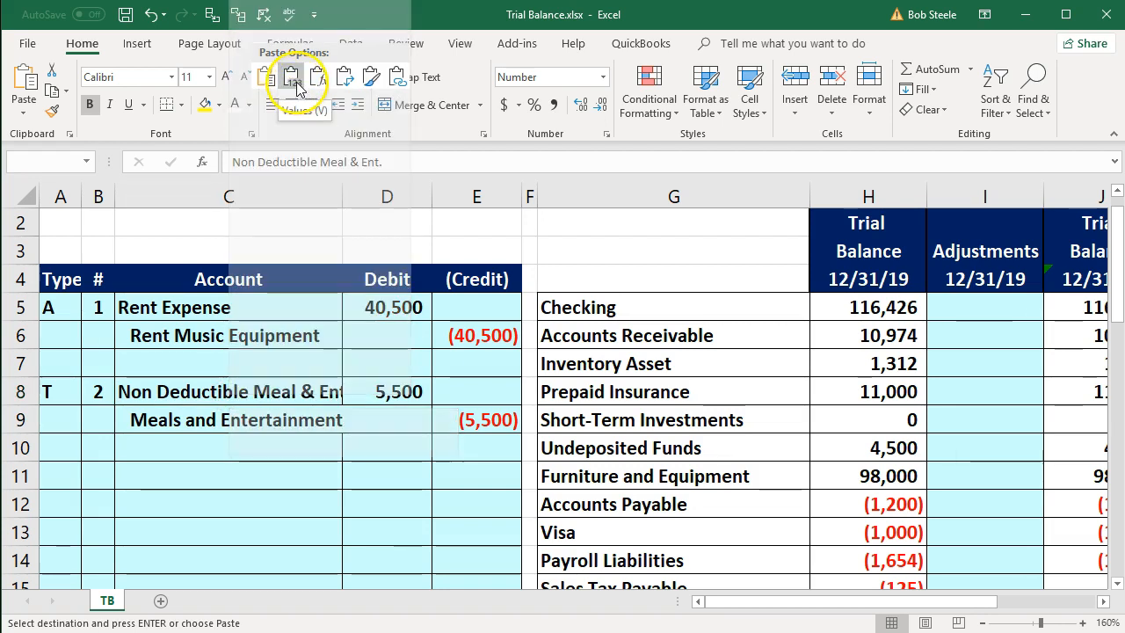
drag(342, 197, 356, 197)
- Post the debit to the Non Deductible Meal & Ent. row by entering the formula =D8 in K39
click(594, 457)
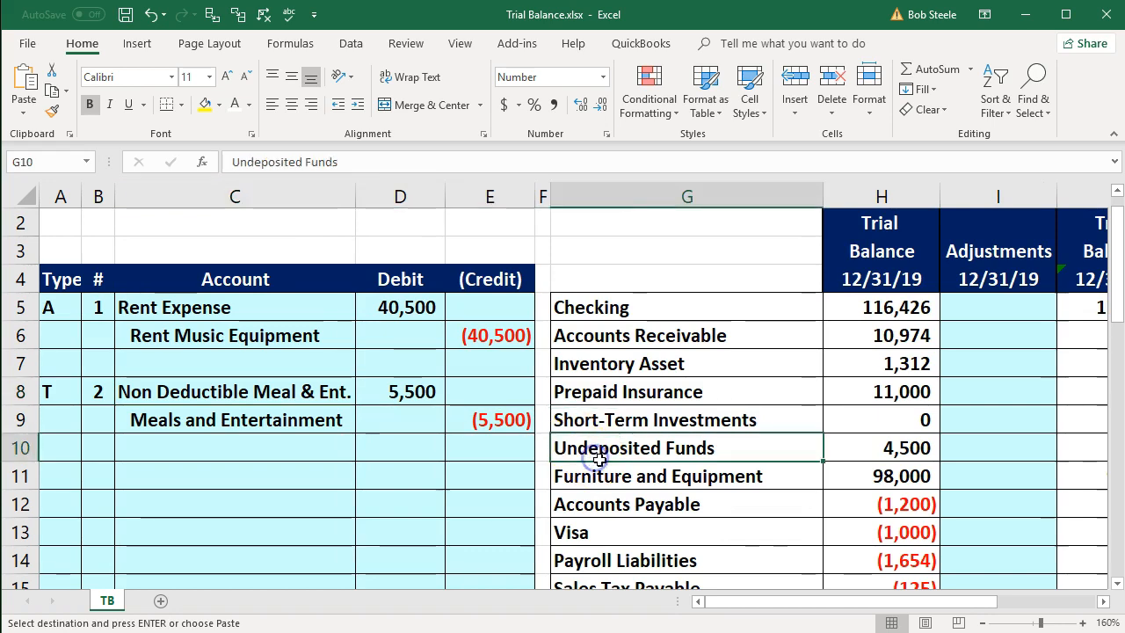
scroll(782, 516, down, 7)
scroll(781, 517, down, 3)
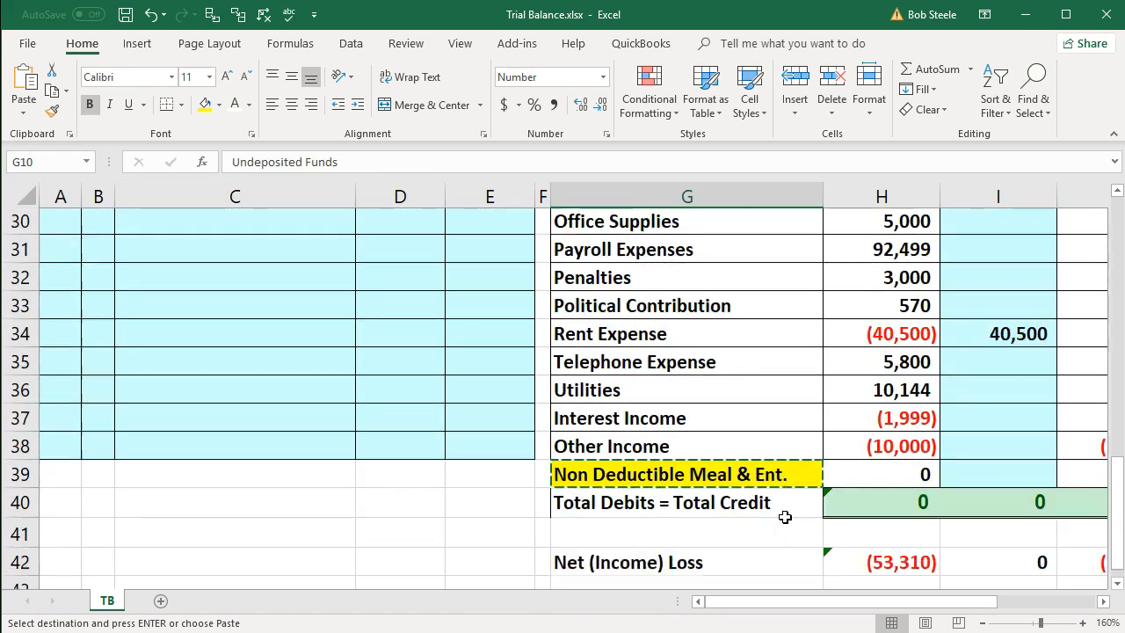
click(810, 427)
key(Right)
key(Right)
key(Right)
key(Right)
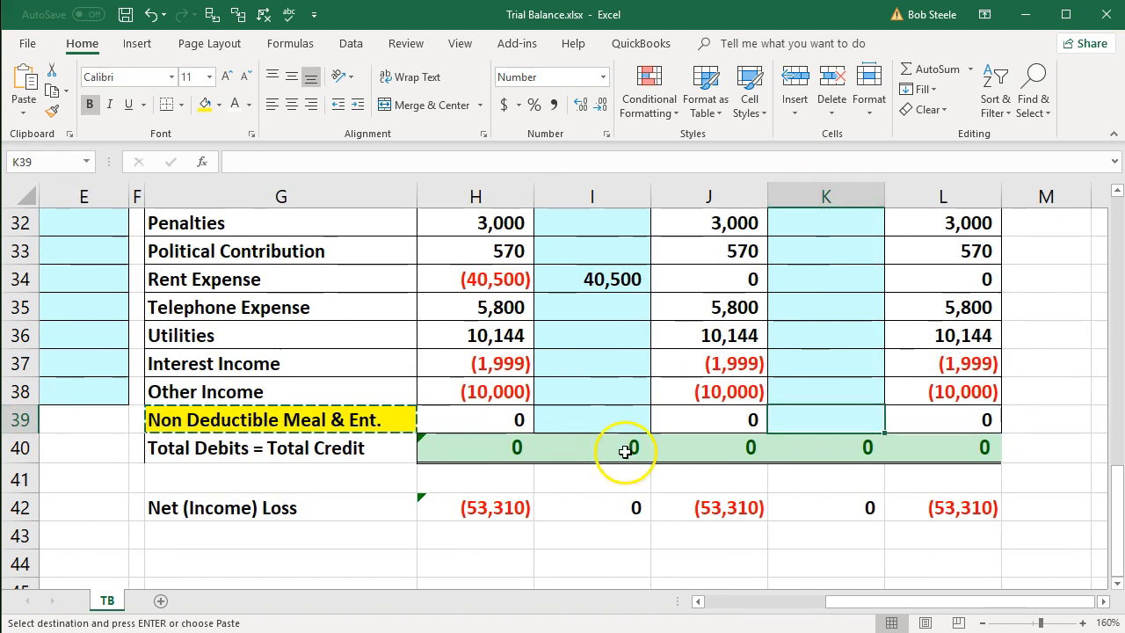
text(=)
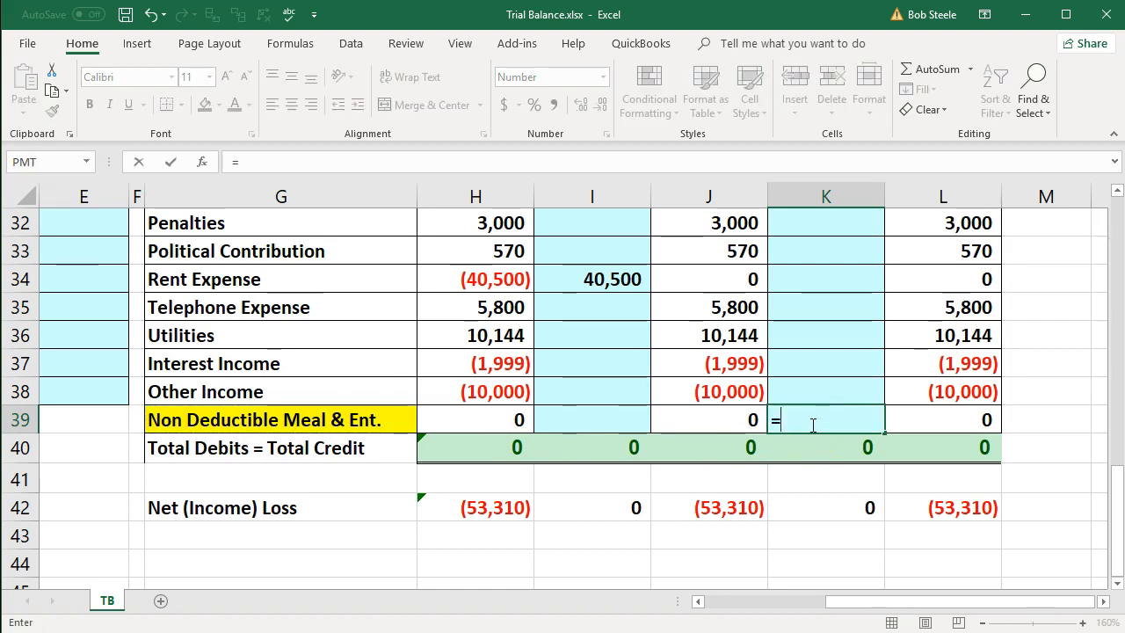
key(Left)
key(Left)
key(Left)
key(Left)
key(Left)
key(Left)
key(Left)
key(Left)
key(Left)
key(Left)
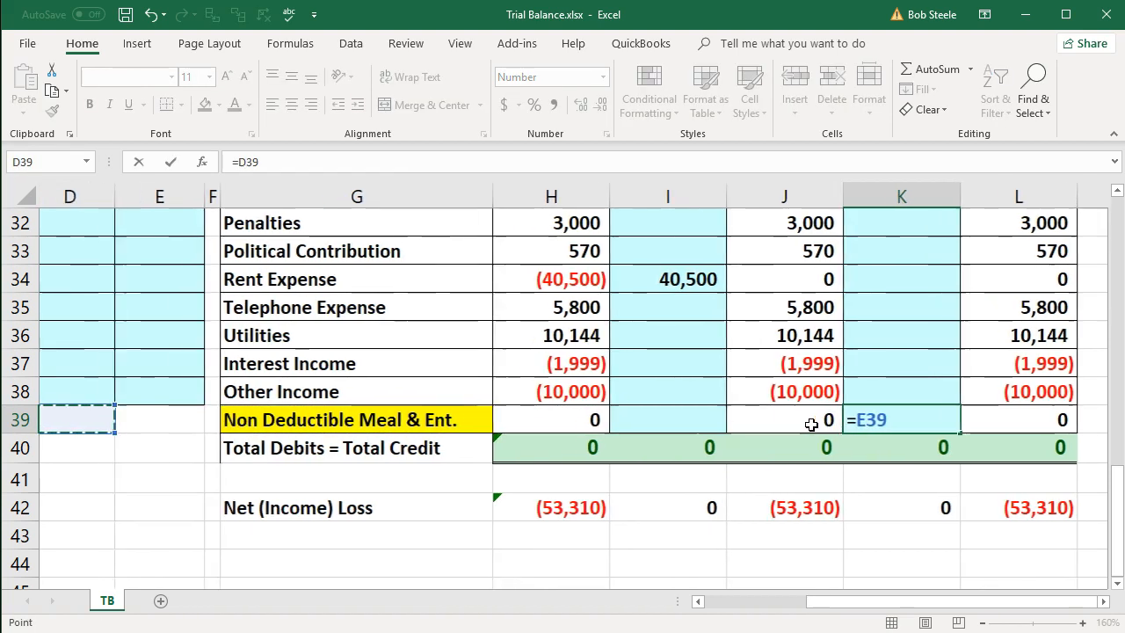
key(Up)
key(Up)
key(Up)
key(Up)
key(Up)
key(Up)
key(Up)
key(Up)
key(Up)
key(Up)
key(Up)
key(Up)
key(Up)
key(Up)
key(Up)
key(Up)
key(Up)
key(Up)
key(Up)
key(Up)
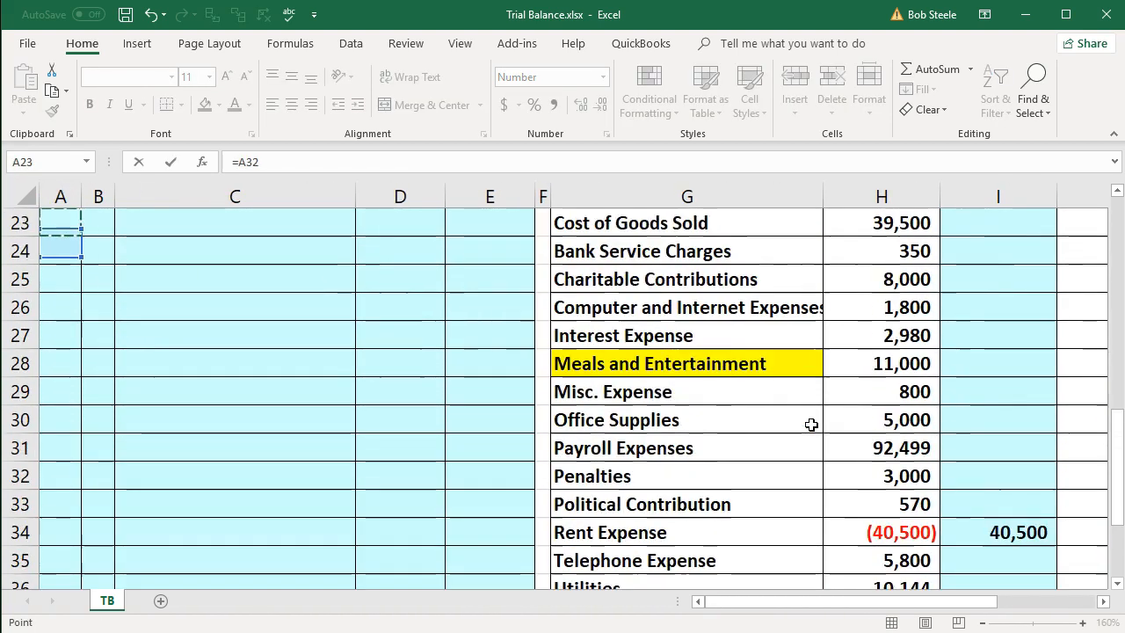
key(Up)
key(Up)
key(Up)
key(Up)
key(Up)
key(Up)
key(Up)
key(Up)
key(Up)
key(Up)
key(Up)
key(Up)
key(Down)
key(Down)
key(Down)
key(Down)
key(Right)
key(Right)
key(Right)
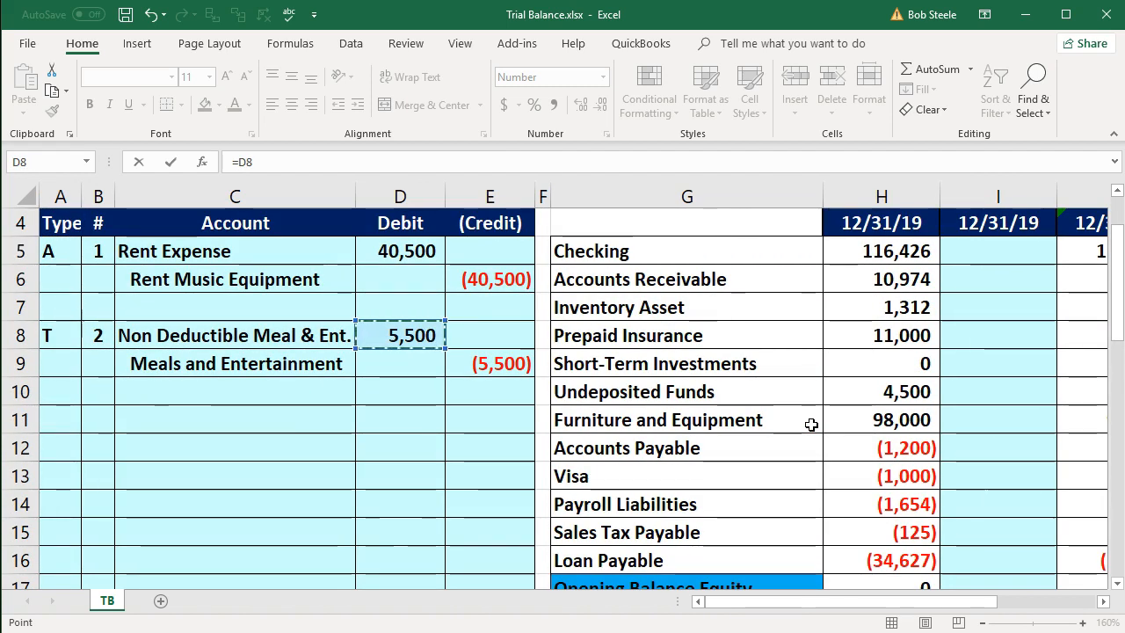
key(Return)
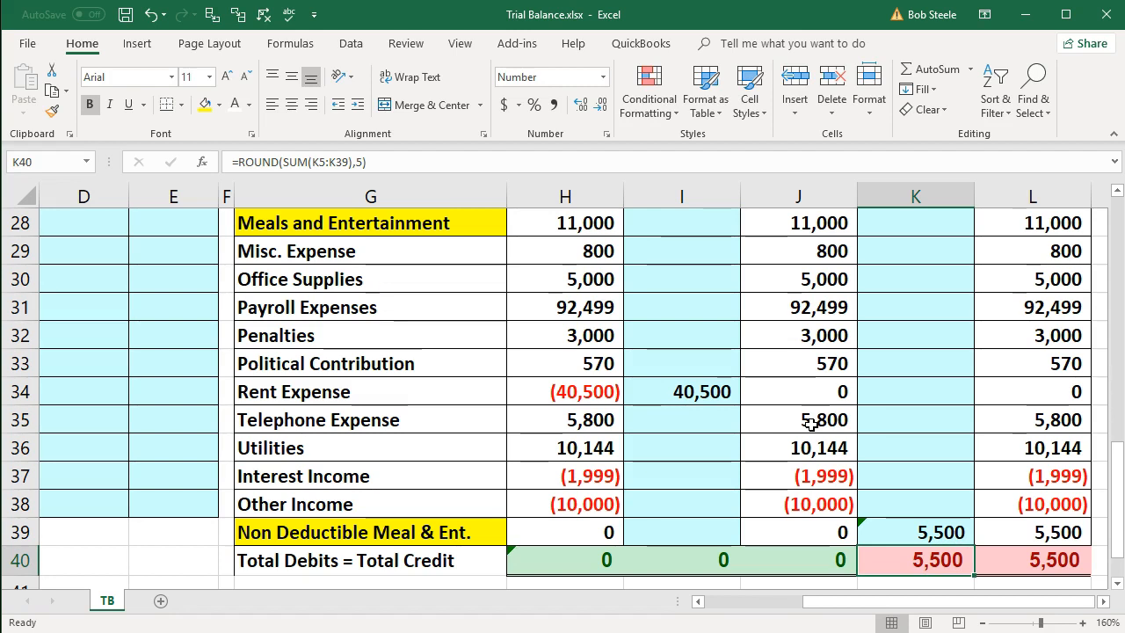
- Inspect the range summed by the Net (Income) Loss formula in L42
key(Right)
key(Right)
scroll(810, 425, down, 1)
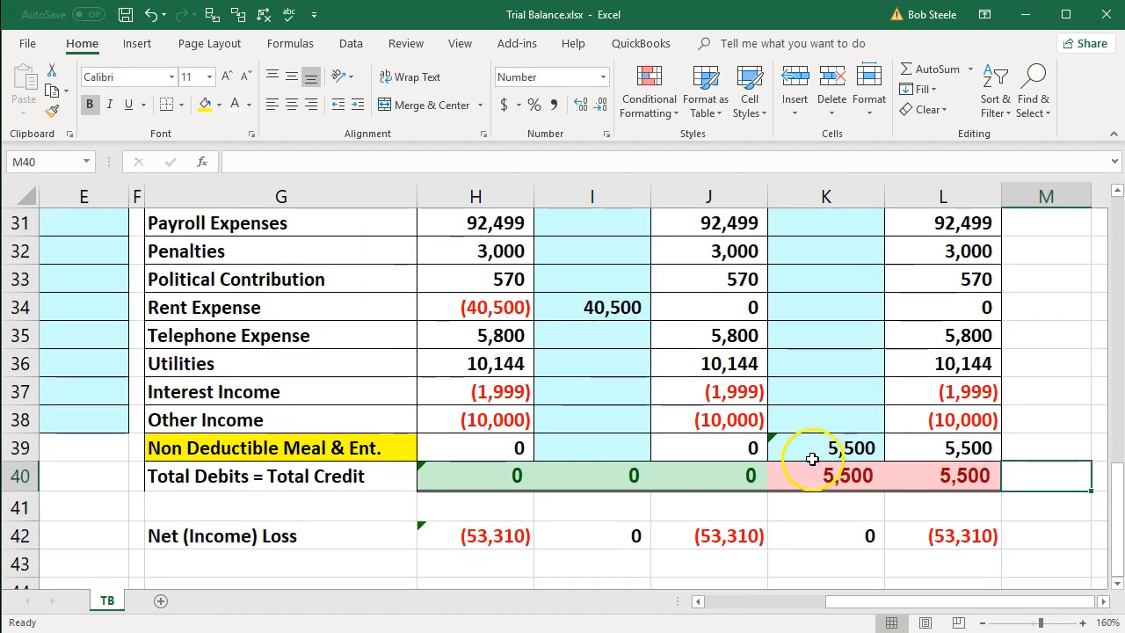
double_click(942, 535)
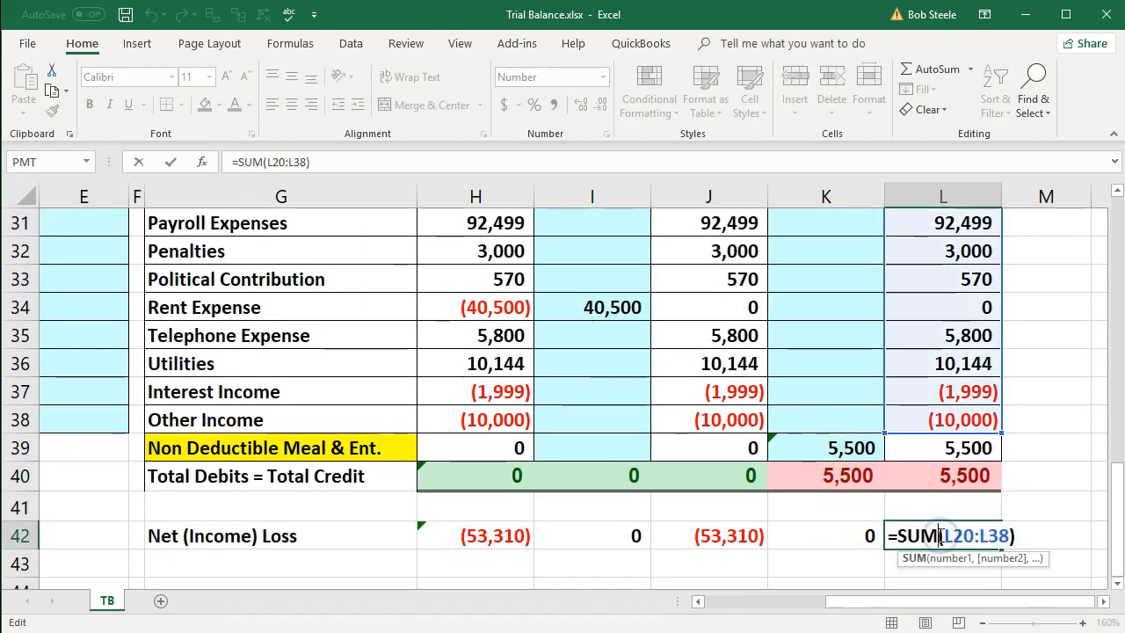
key(Return)
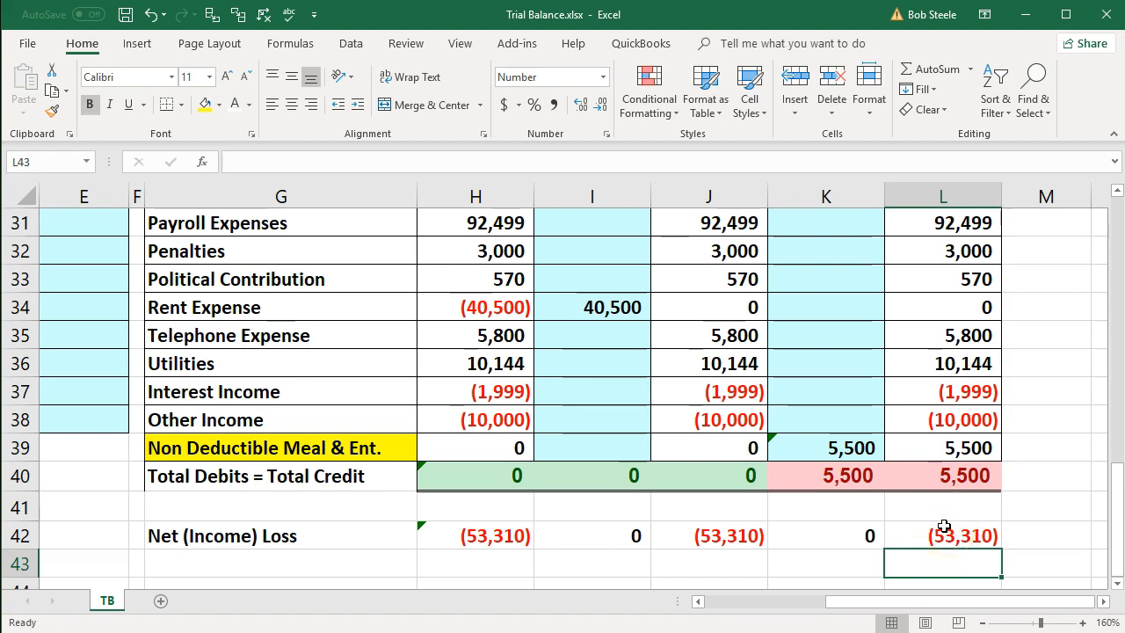
- Post the credit to the Meals and Entertainment row by entering the formula =E9 in K28
scroll(943, 526, up, 4)
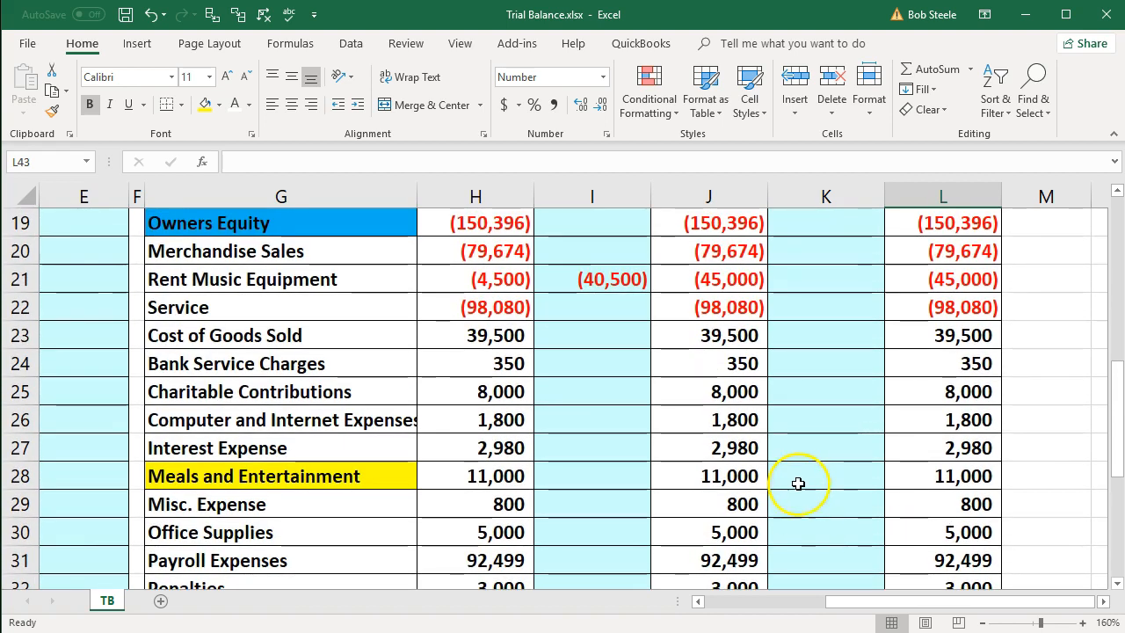
click(797, 477)
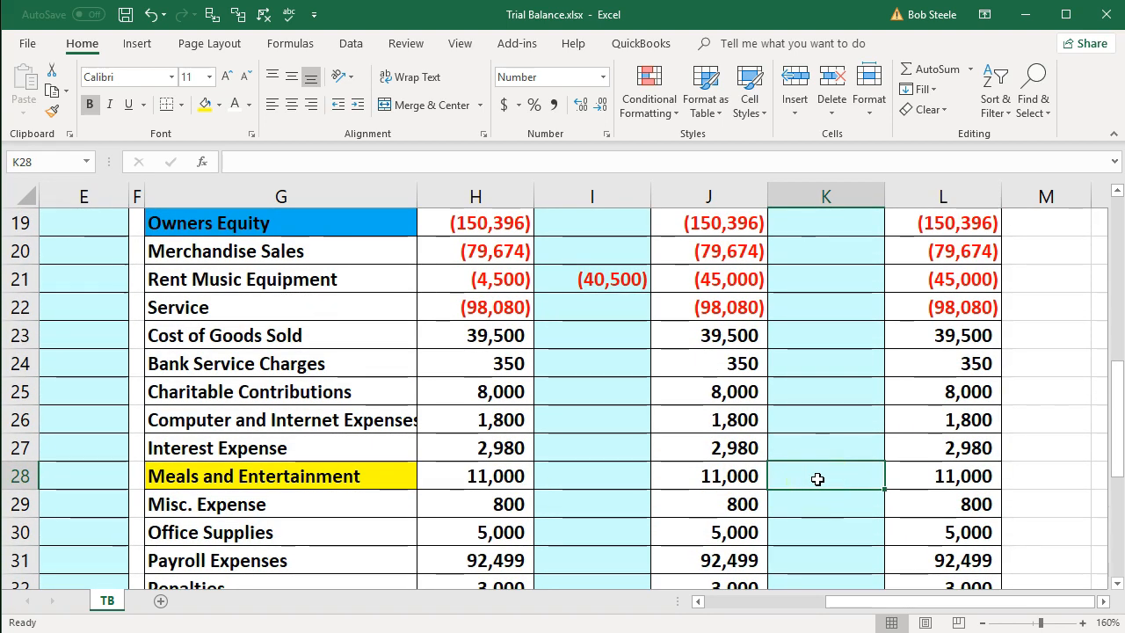
text(=)
key(Left)
key(Left)
key(Left)
key(Left)
key(Left)
key(Left)
key(Left)
key(Left)
key(Left)
key(Left)
key(Up)
key(Up)
key(Up)
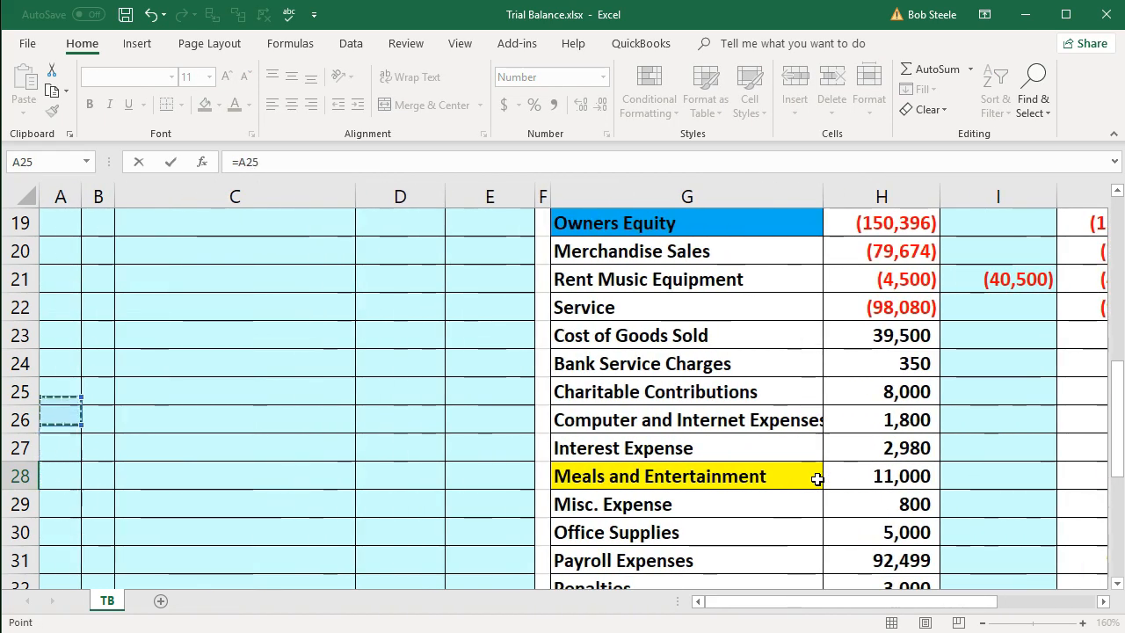
key(Up)
key(Up)
key(Up)
key(Up)
key(Up)
key(Up)
key(Up)
key(Up)
key(Up)
key(Up)
key(Up)
key(Up)
key(Up)
key(Up)
key(Up)
key(Up)
key(Up)
key(Up)
key(Down)
key(Down)
key(Down)
key(Right)
key(Right)
key(Right)
key(Right)
key(Up)
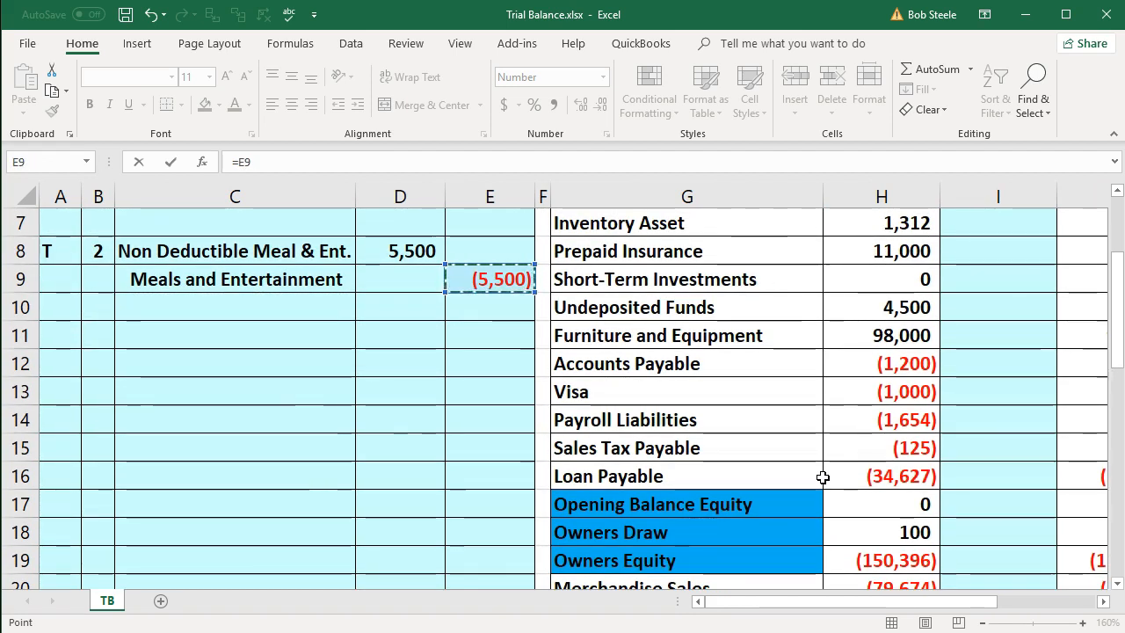
key(Return)
- Check the Meals and Entertainment row across its prior balance in J28, adjustment in K28 and adjusted balance in L28
key(Right)
key(Right)
key(Right)
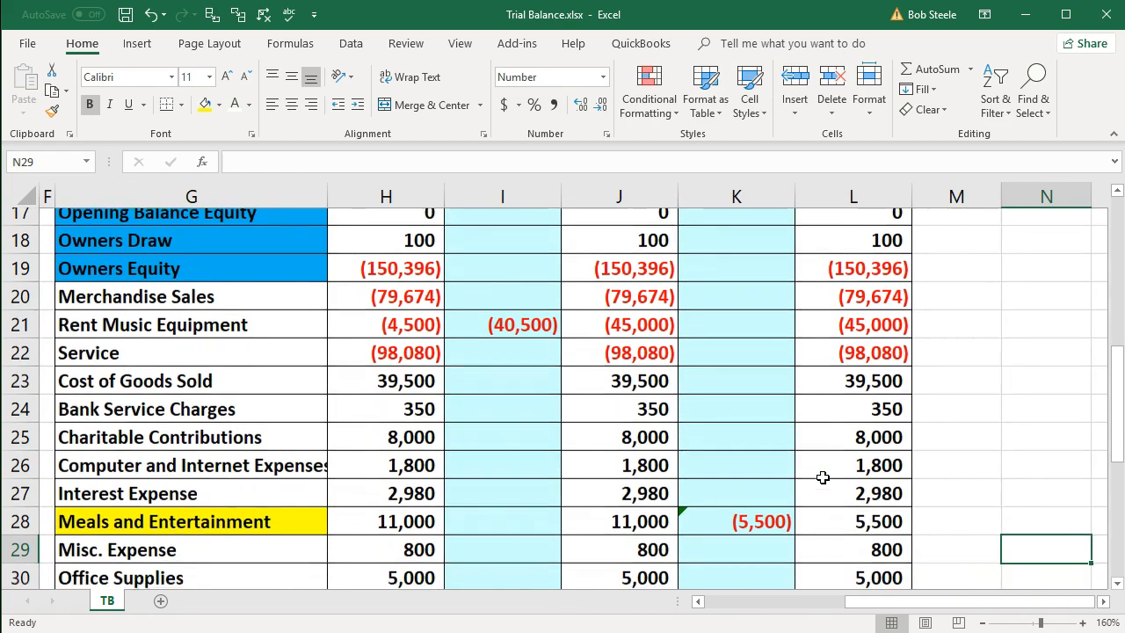
scroll(823, 477, down, 1)
click(646, 448)
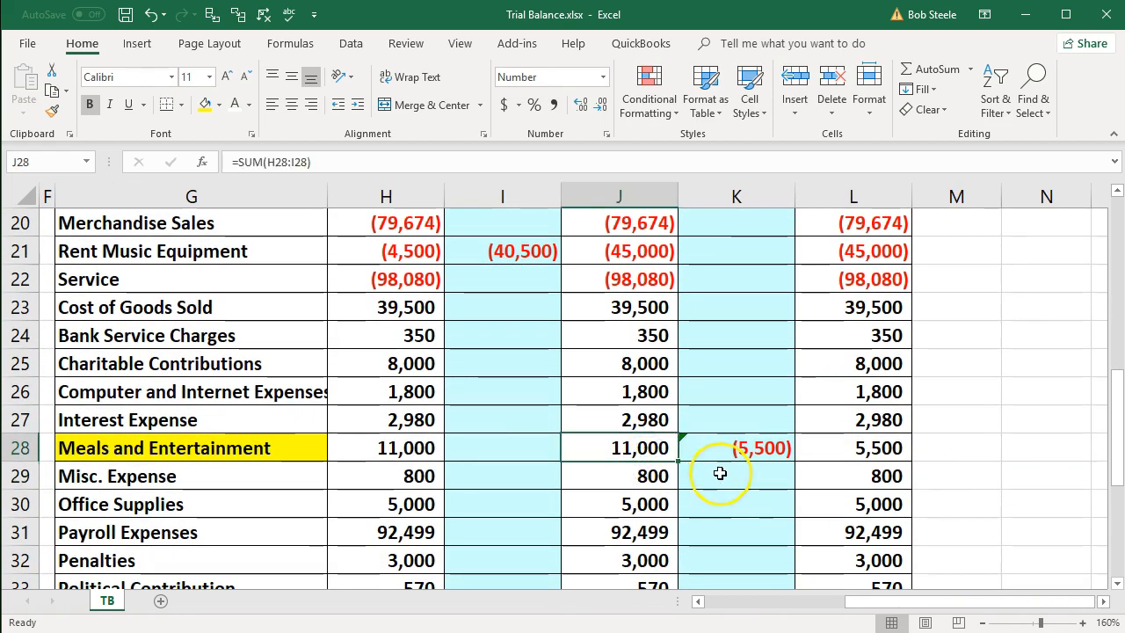
click(726, 457)
click(824, 443)
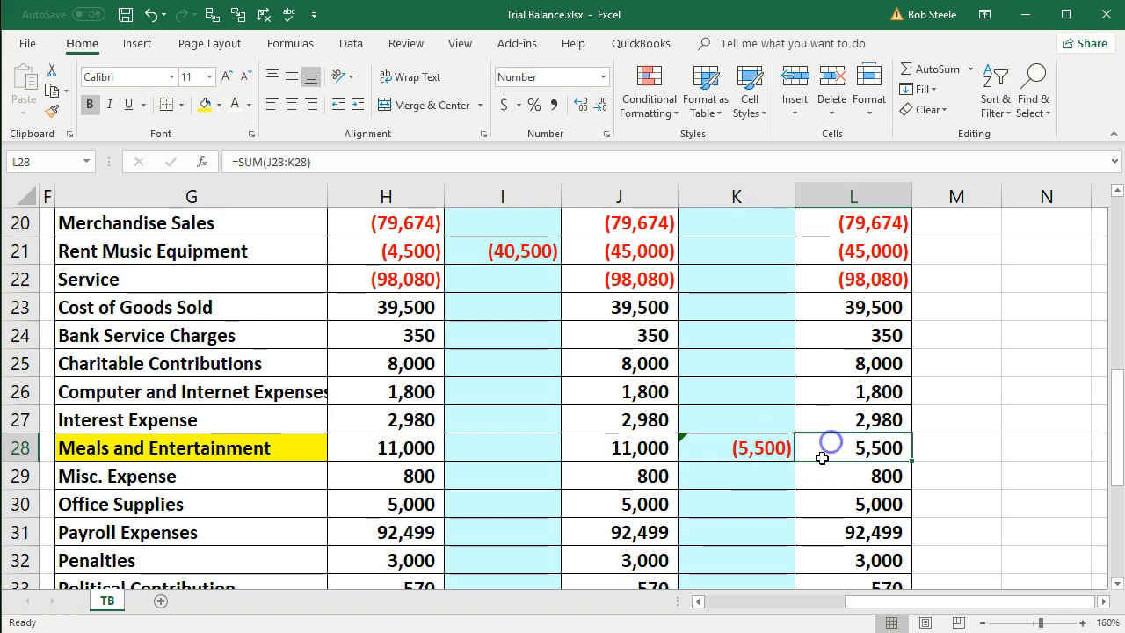
- Check the column totals and whether the Net (Income) Loss formula in L42 includes the Non Deductible Meal & Ent. row
scroll(820, 463, down, 2)
scroll(823, 462, down, 2)
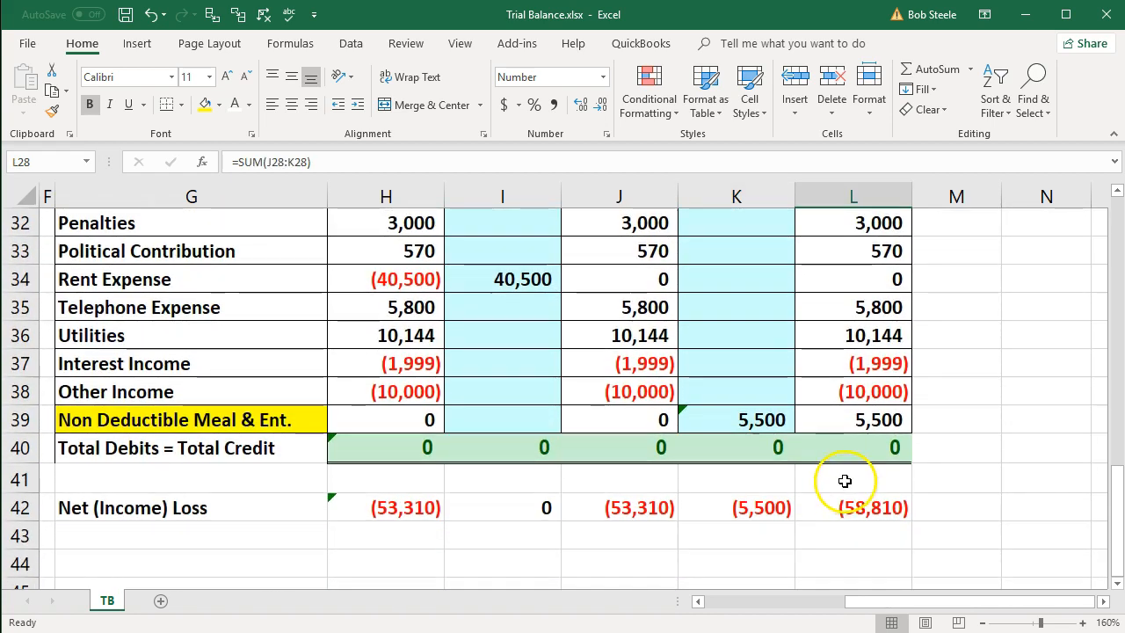
click(865, 506)
key(alt+equal)
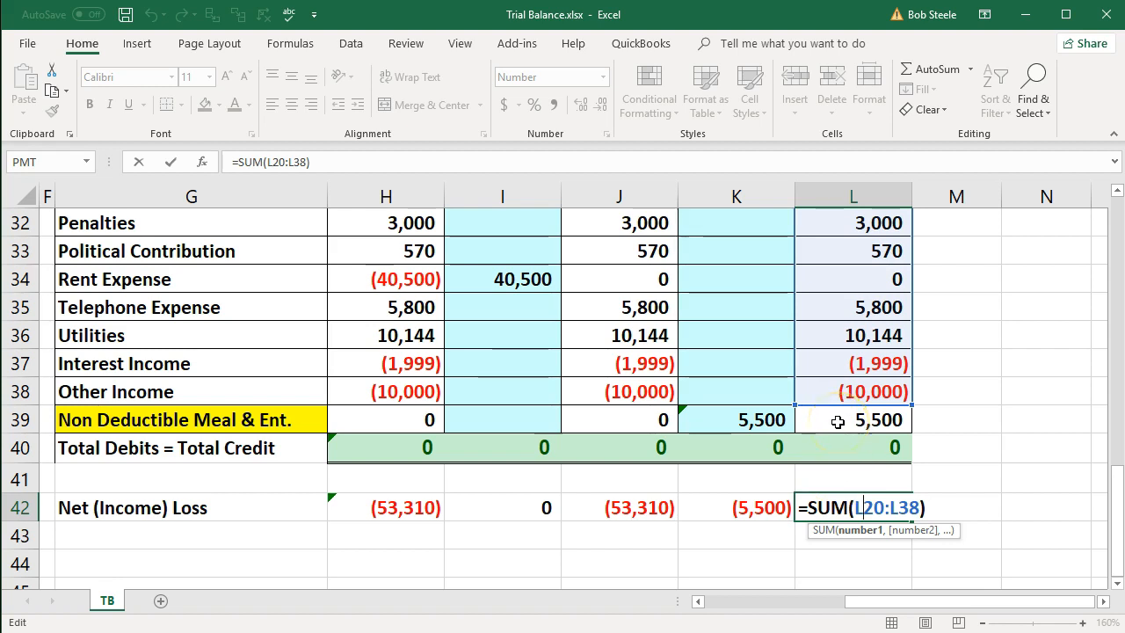
key(Return)
- Format the Non Deductible Meal & Ent. name in G39 with a yellow fill and a red font
click(309, 420)
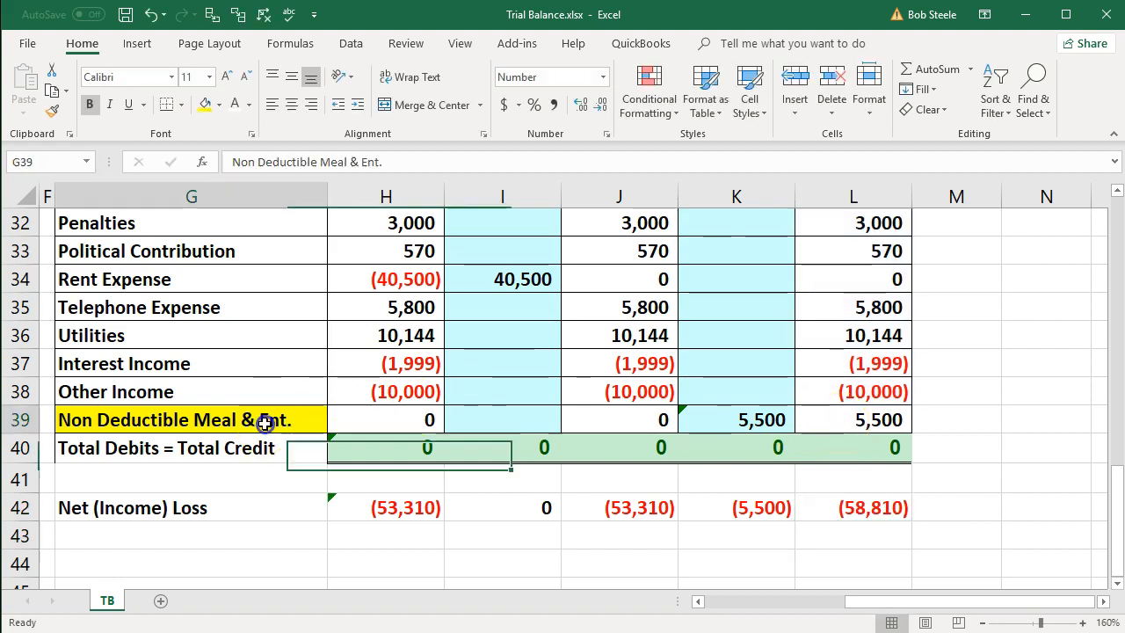
right_click(266, 423)
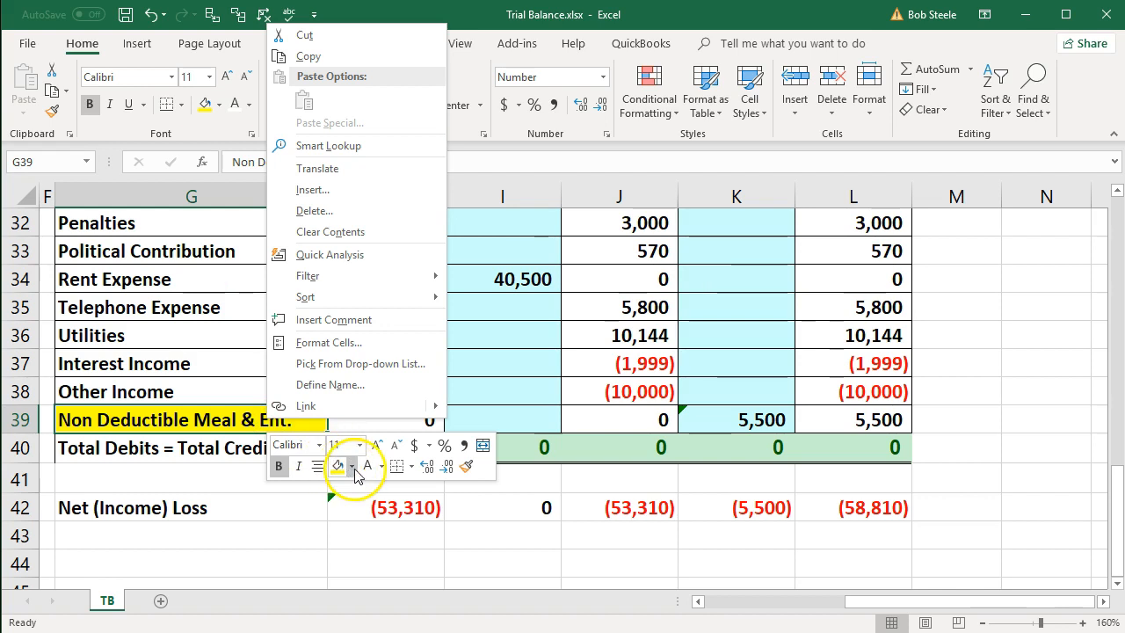
click(352, 466)
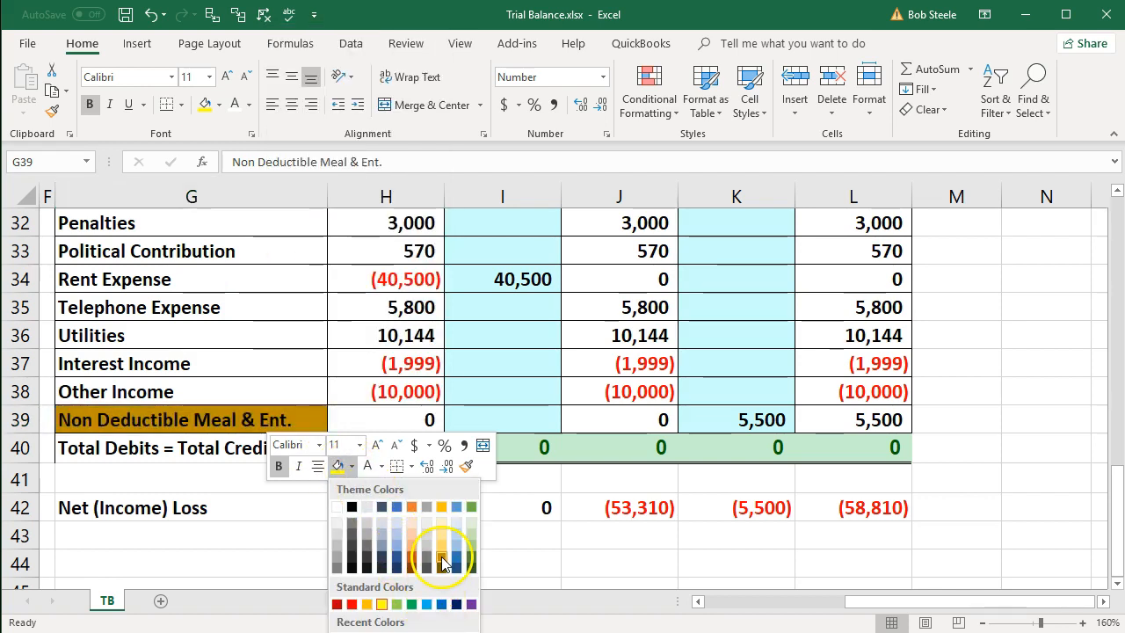
click(382, 603)
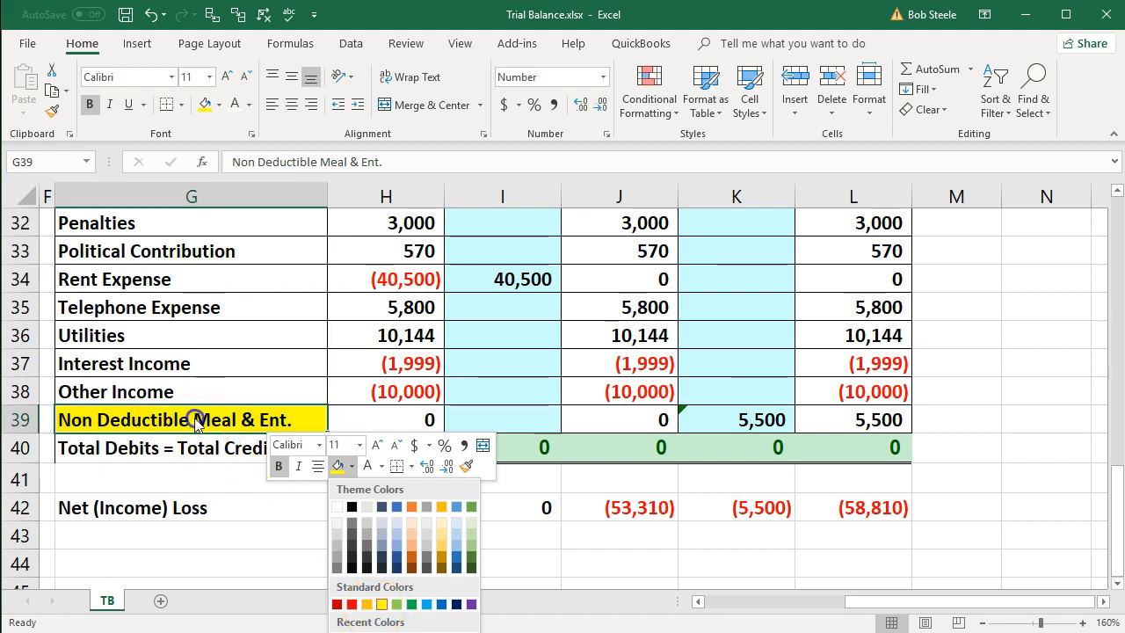
click(249, 106)
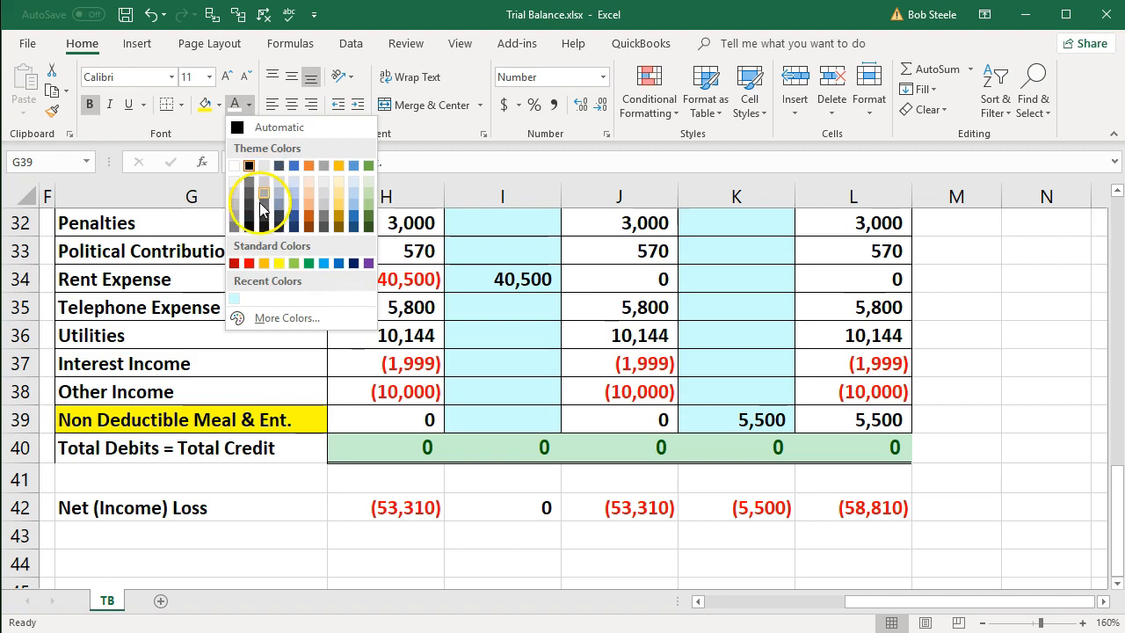
click(249, 263)
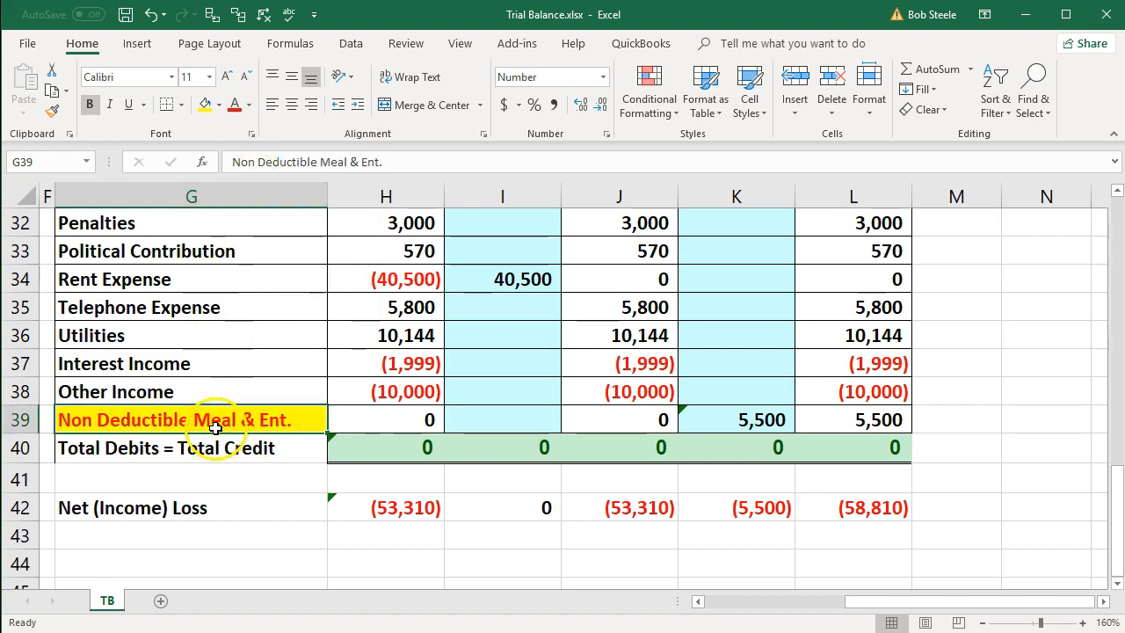
- Review the adjusted Non Deductible Meal & Ent. balance in L39 and the type code of its journal entry in A8
click(834, 425)
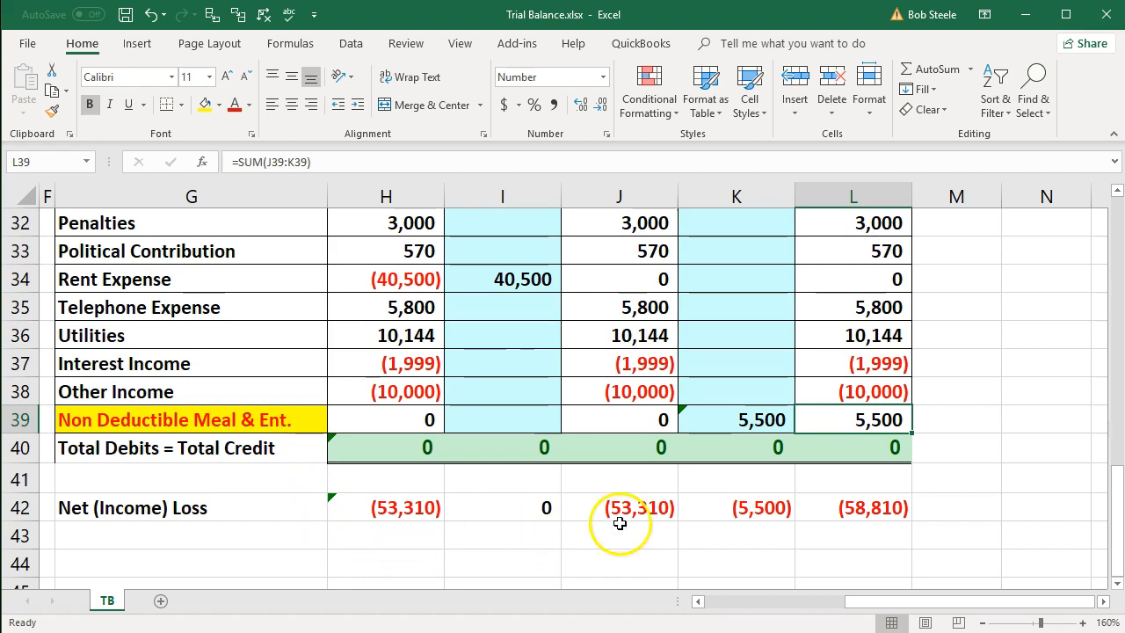
scroll(808, 454, up, 6)
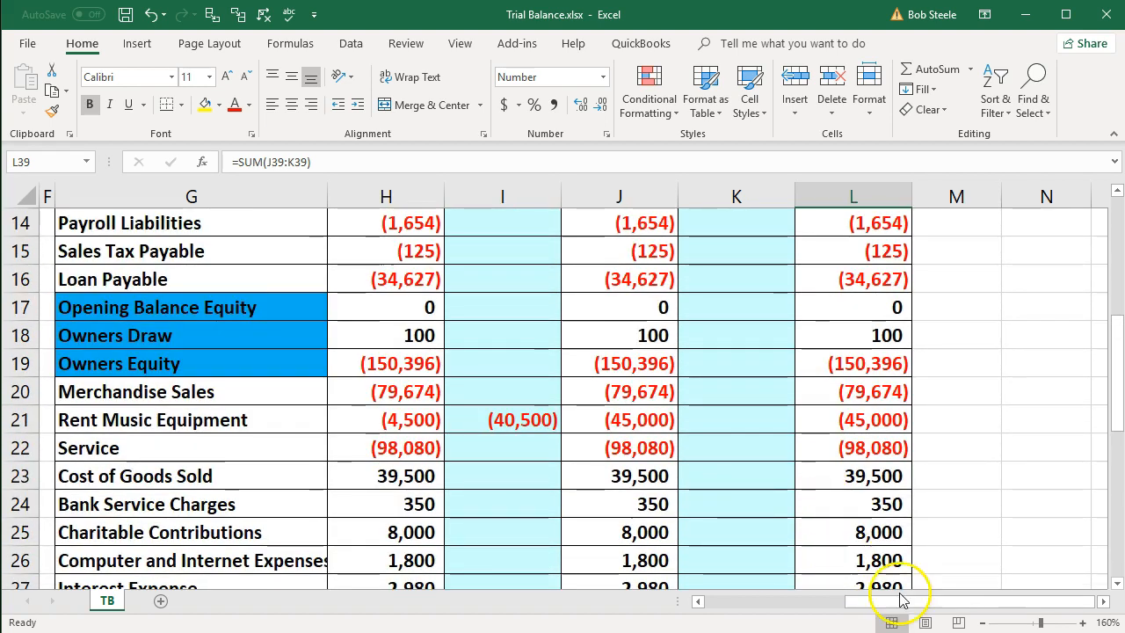
drag(905, 603, 758, 601)
scroll(281, 507, up, 4)
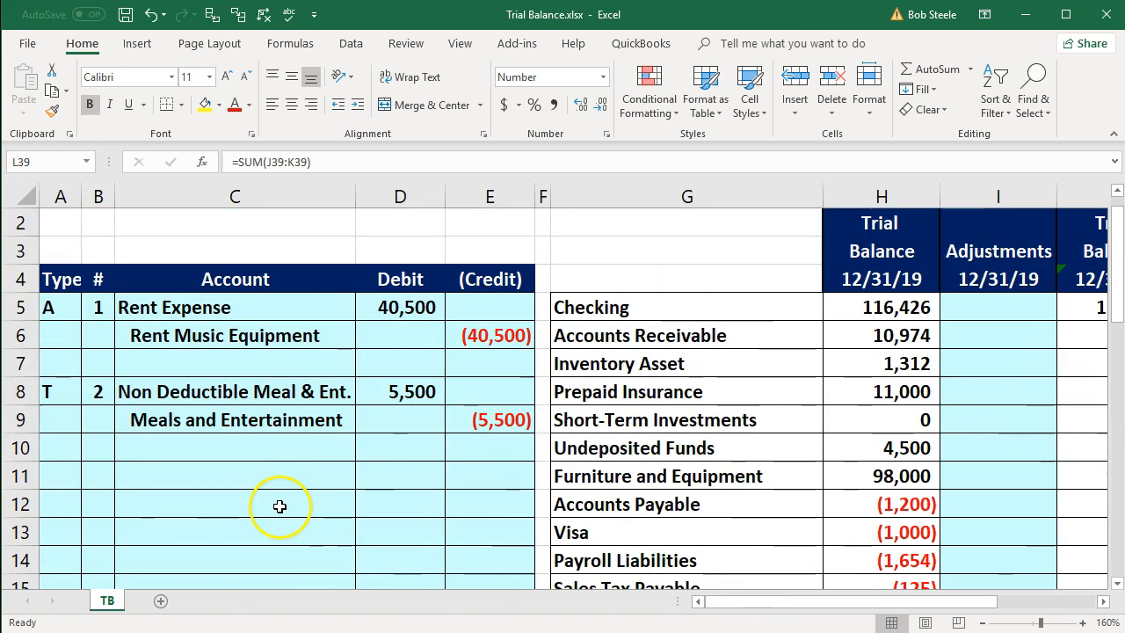
click(51, 392)
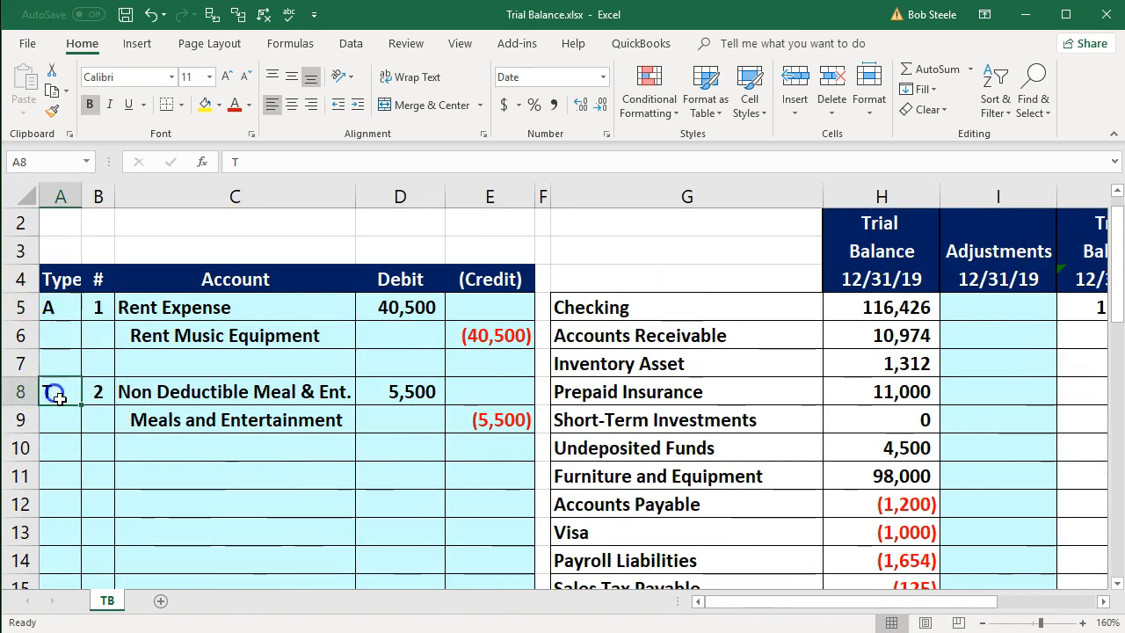